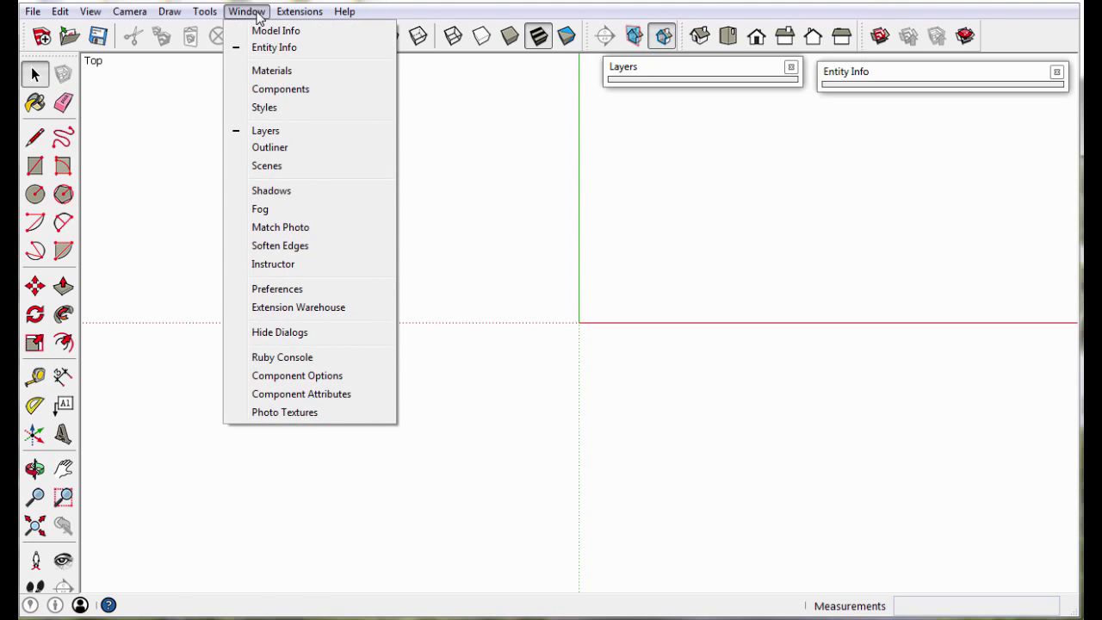
# Open the keyboard shortcut preferences and filter the function list by "hide".
pyautogui.click(303, 289)
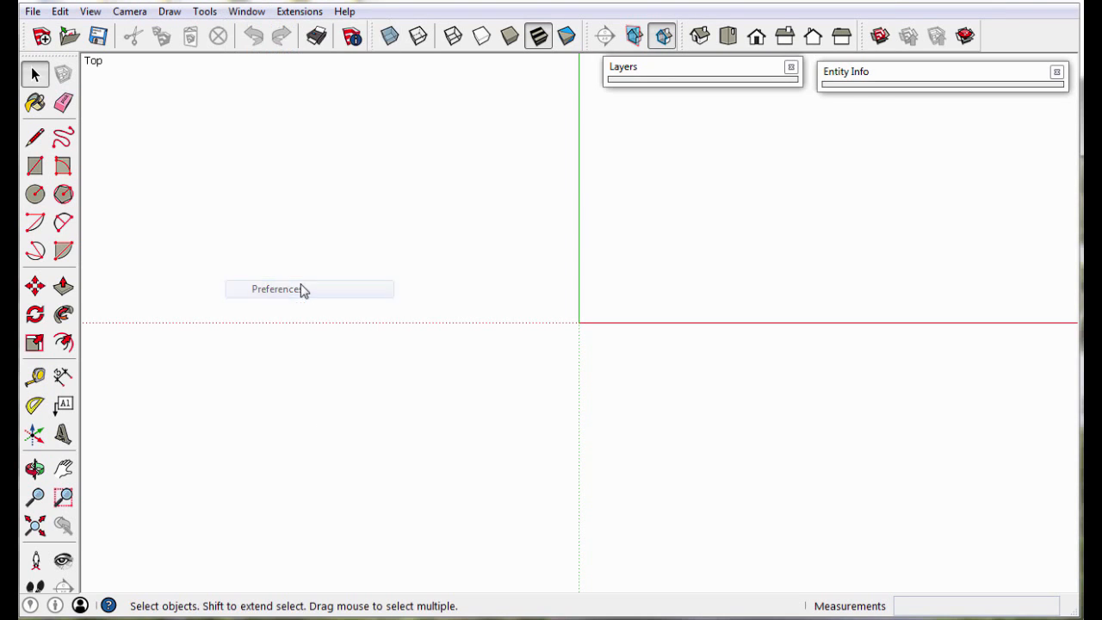
pyautogui.click(168, 292)
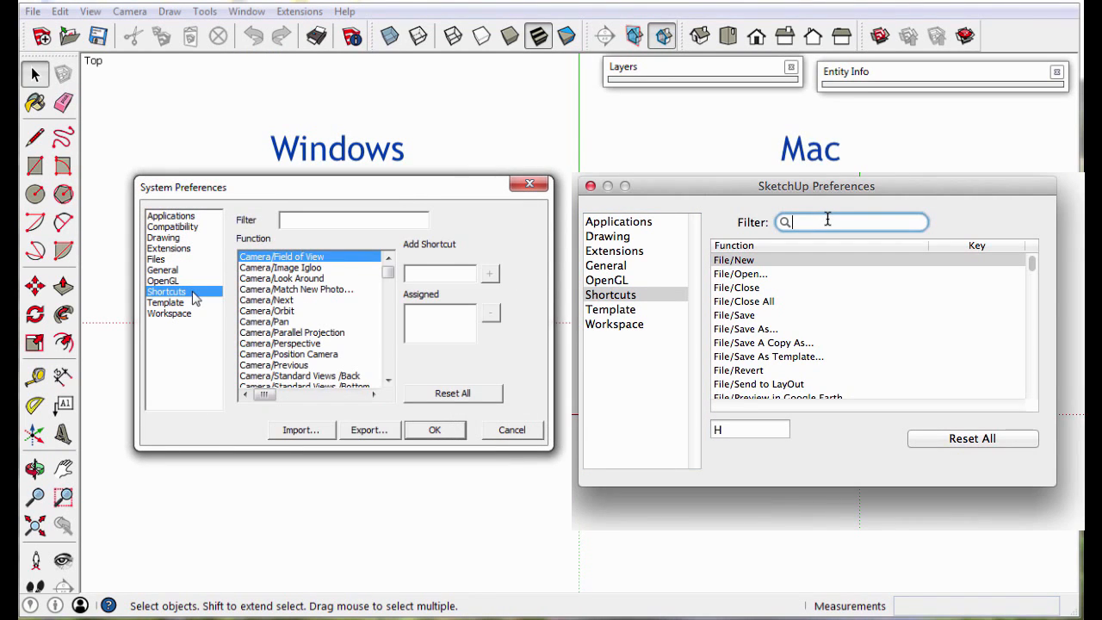
pyautogui.click(297, 219)
pyautogui.write('hi')
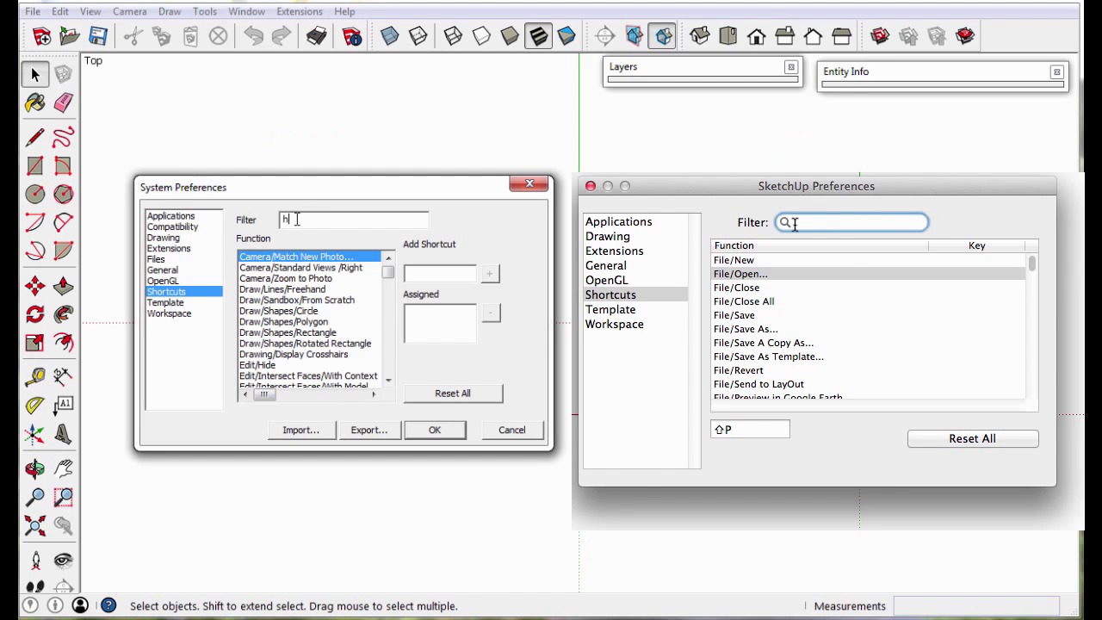
pyautogui.write('de')
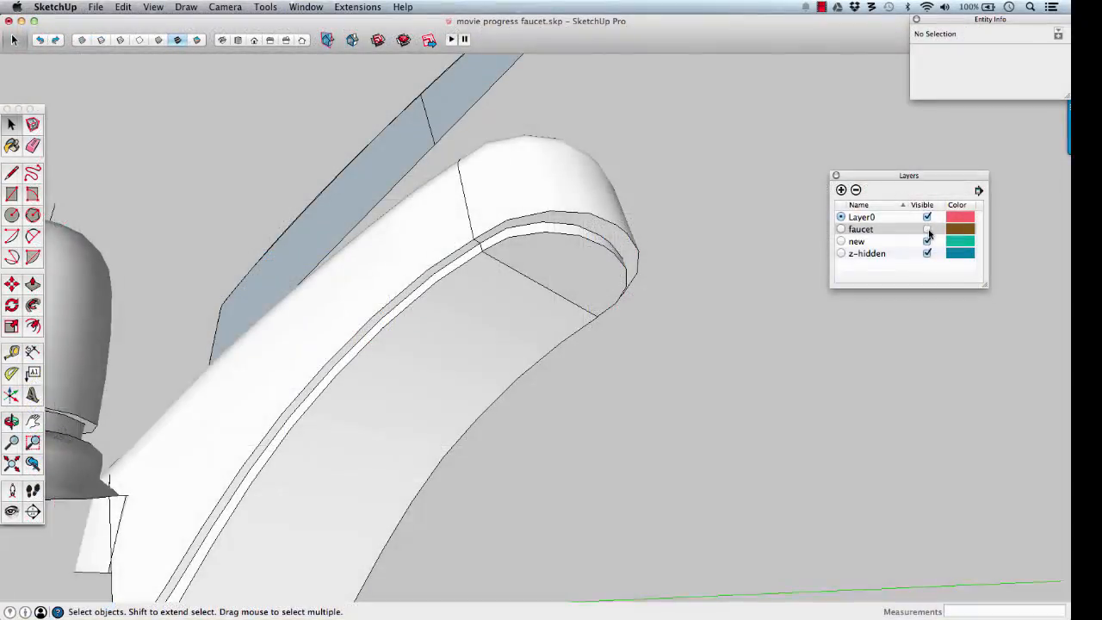
# Open the faucet group for editing at the round outlet beneath the spout.
pyautogui.moveTo(622, 323); pyautogui.dragTo(595, 331, button='middle')
pyautogui.scroll(3, 564, 299)
pyautogui.scroll(5, 564, 299)
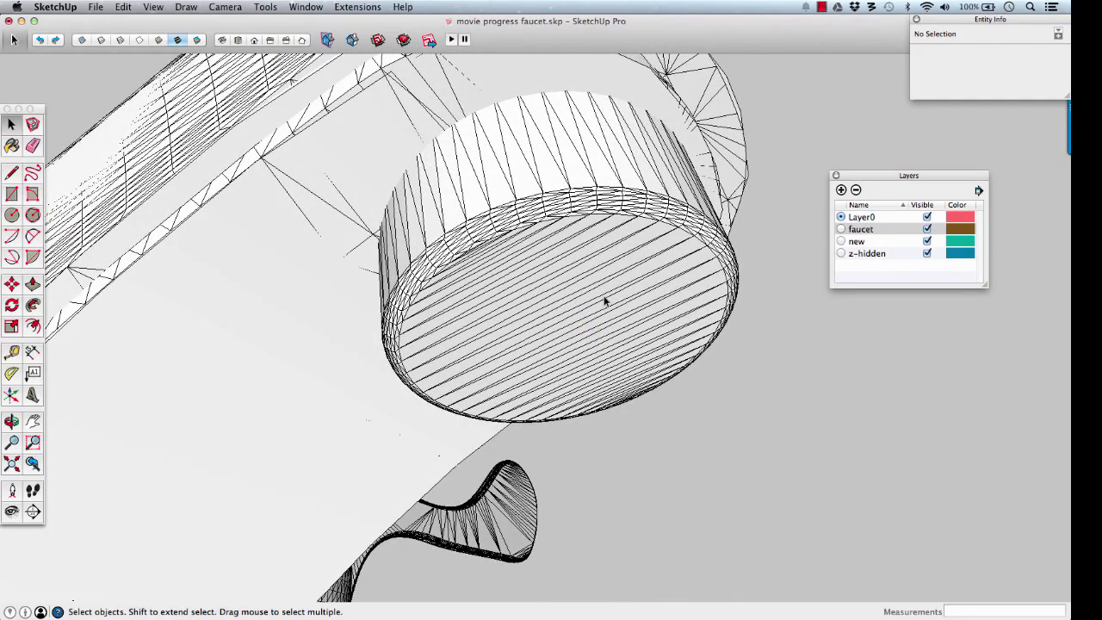
pyautogui.click(608, 286)
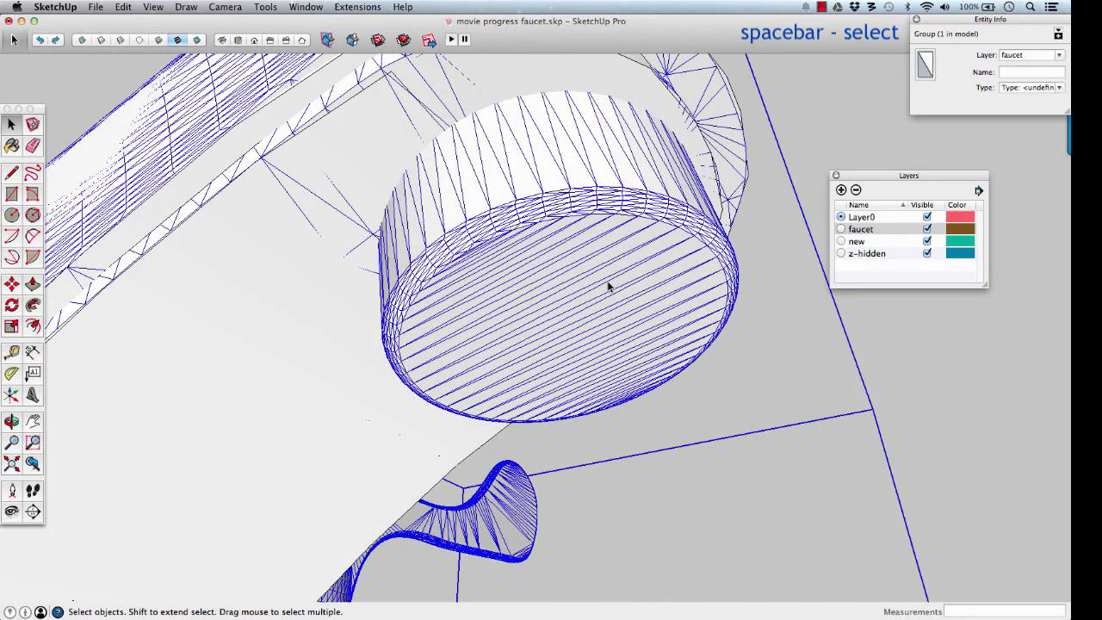
pyautogui.doubleClick(608, 286)
pyautogui.click(608, 286)
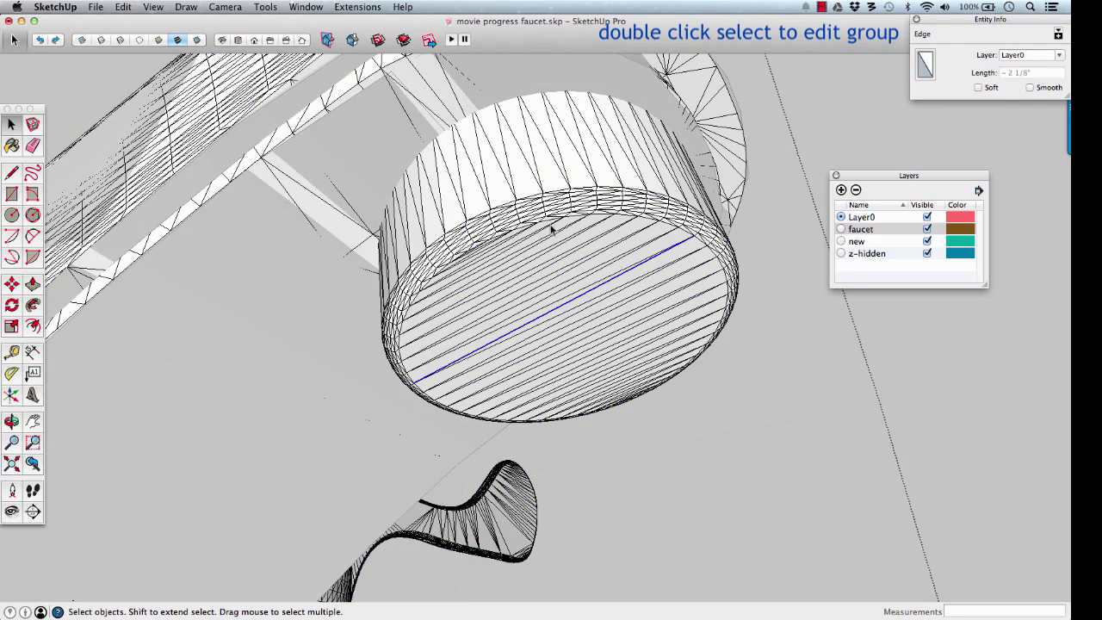
# Select all the connected geometry of the round outlet cylinder beneath the spout.
pyautogui.moveTo(552, 228); pyautogui.dragTo(495, 305, button='middle')
pyautogui.click(609, 308)
pyautogui.tripleClick(618, 250)
pyautogui.press('t')
pyautogui.press('t')
pyautogui.scroll(-3, 638, 310)
# Copy the selected outlet cylinder 5 inches along the red axis, clear of the faucet, and clear the selection.
pyautogui.press('m')
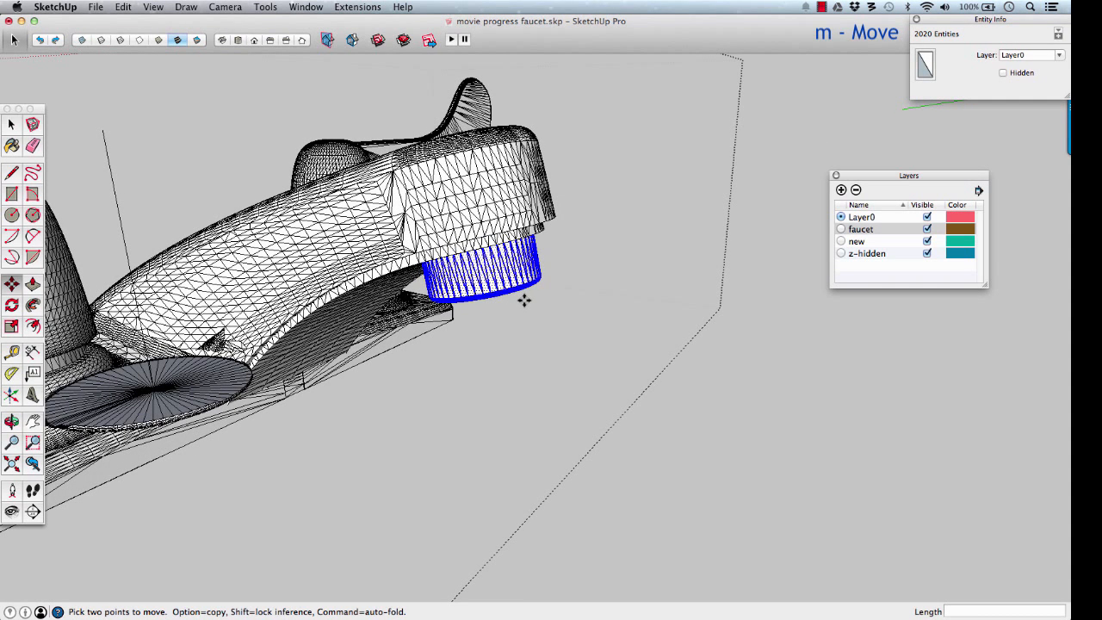
pyautogui.click(525, 301)
pyautogui.press('alt')
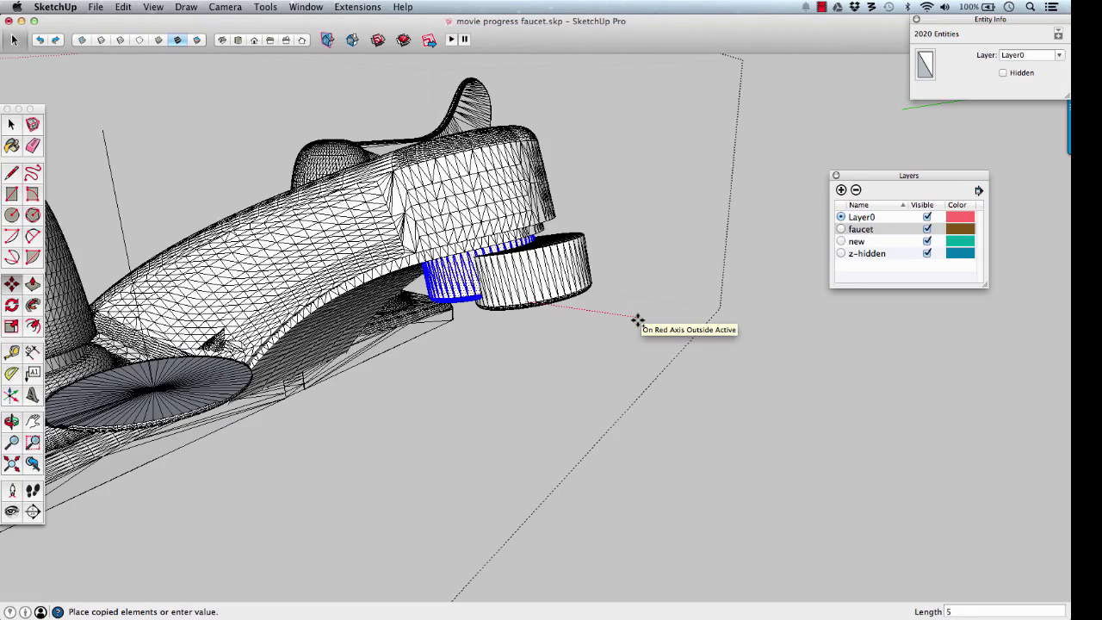
pyautogui.click(637, 320)
pyautogui.press('space')
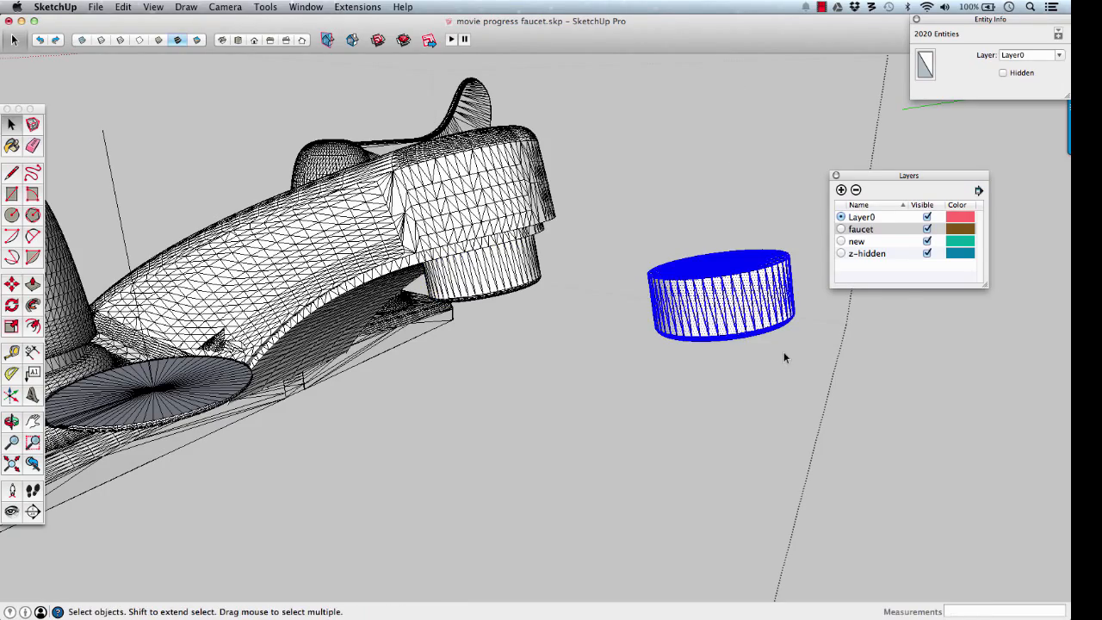
pyautogui.click(783, 352)
# Erase the triangulation lines across the middle of the copied cylinder's top face.
pyautogui.moveTo(729, 322); pyautogui.dragTo(716, 479, button='middle')
pyautogui.scroll(5, 718, 419)
pyautogui.press('e')
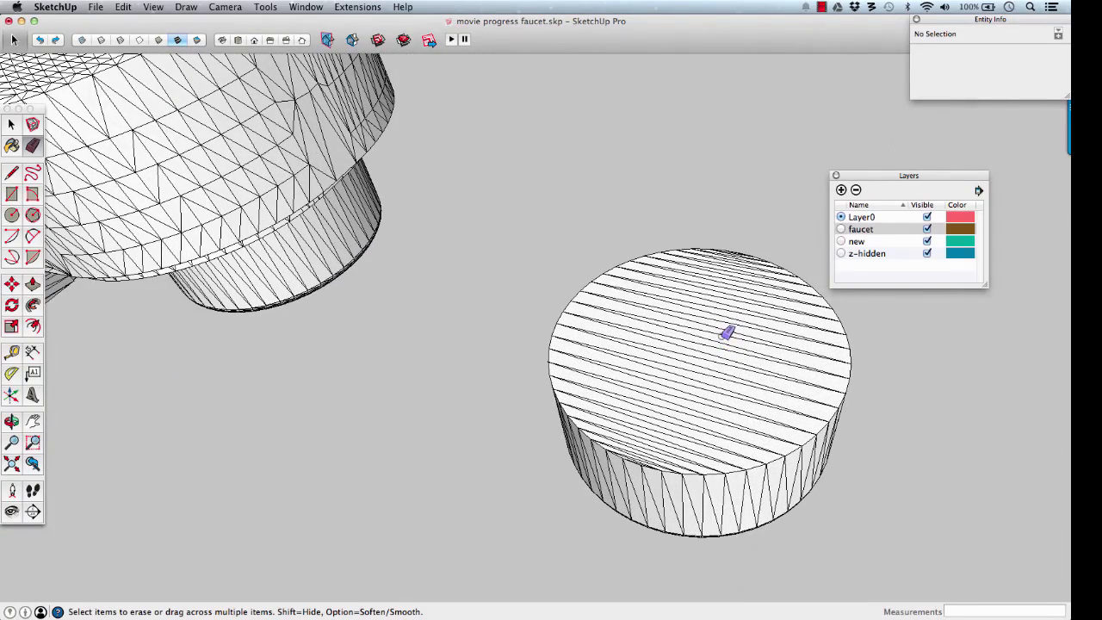
pyautogui.moveTo(726, 330)
pyautogui.mouseDown()
pyautogui.moveTo(657, 451)
pyautogui.moveTo(702, 387)
pyautogui.mouseUp()
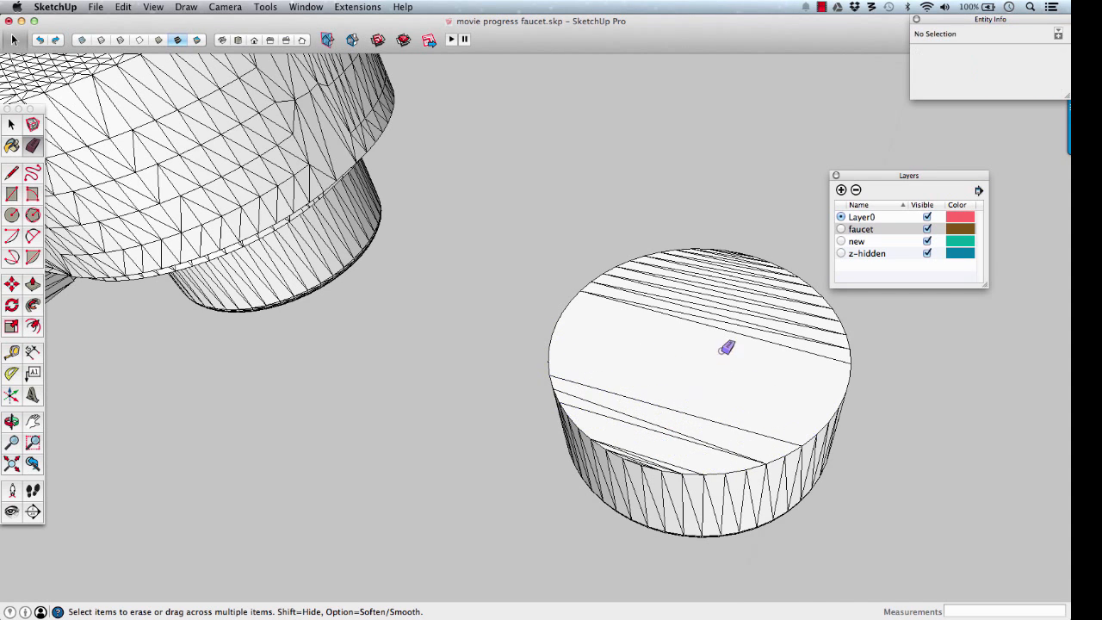
pyautogui.moveTo(745, 318)
pyautogui.mouseDown()
pyautogui.moveTo(758, 285)
pyautogui.moveTo(739, 328)
pyautogui.mouseUp()
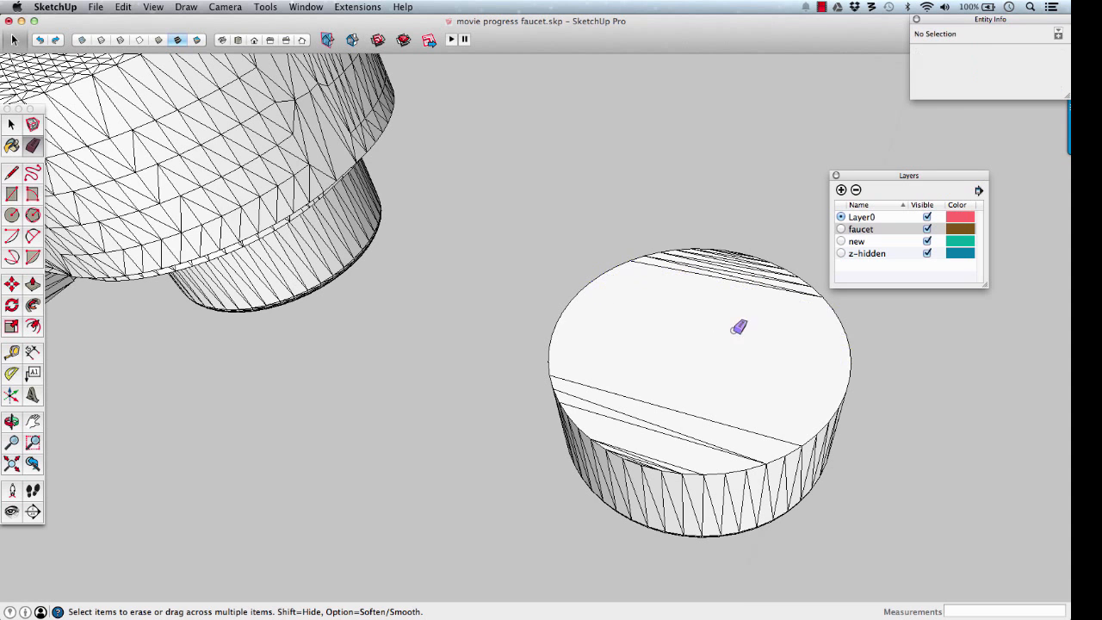
pyautogui.moveTo(706, 414)
pyautogui.mouseDown()
pyautogui.moveTo(726, 405)
pyautogui.moveTo(764, 445)
pyautogui.mouseUp()
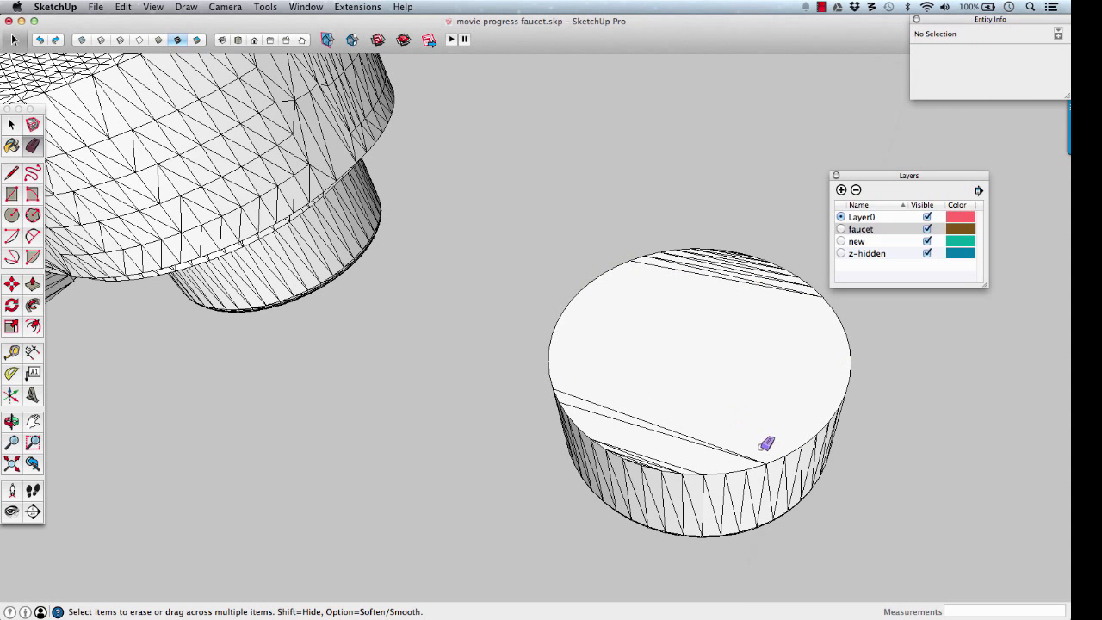
# Add a protractor guide at 90 degrees to a front rim edge, from its midpoint across the copied cylinder's top face.
pyautogui.moveTo(776, 446)
pyautogui.mouseDown(button='middle')
pyautogui.moveTo(696, 304)
pyautogui.moveTo(701, 344)
pyautogui.moveTo(714, 344)
pyautogui.moveTo(639, 365)
pyautogui.moveTo(653, 366)
pyautogui.moveTo(580, 348)
pyautogui.moveTo(608, 345)
pyautogui.mouseUp(button='middle')
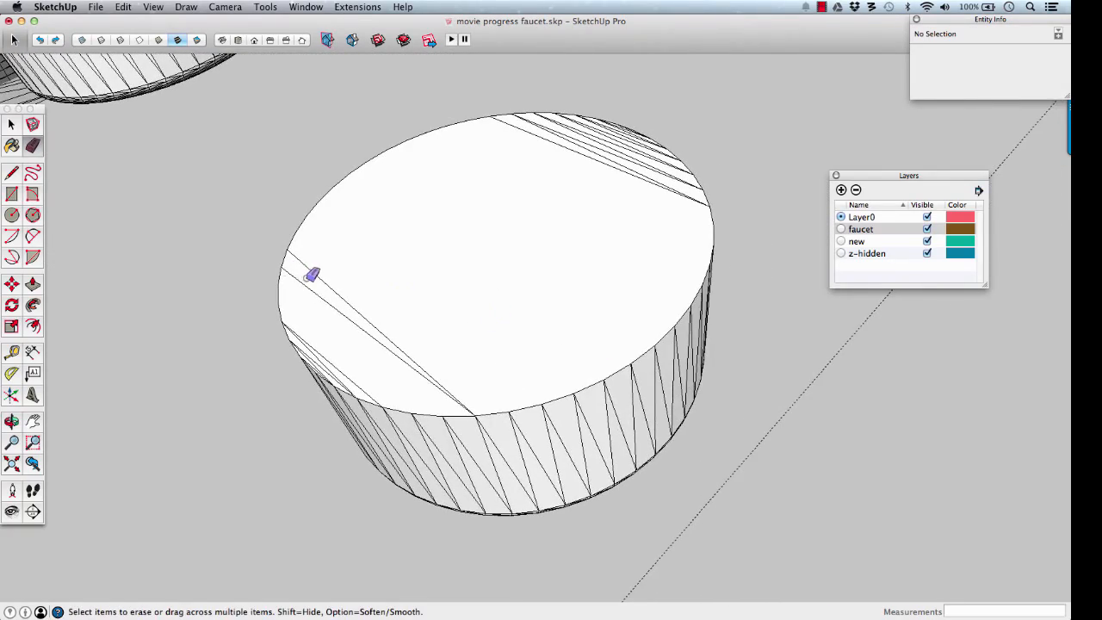
pyautogui.click(12, 375)
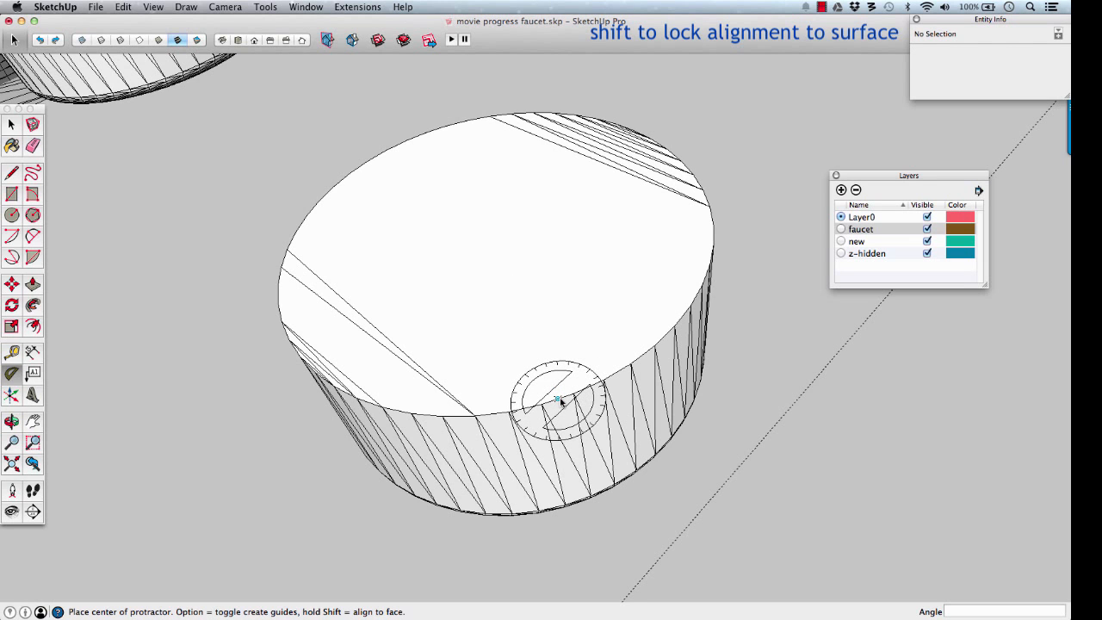
pyautogui.click(559, 400)
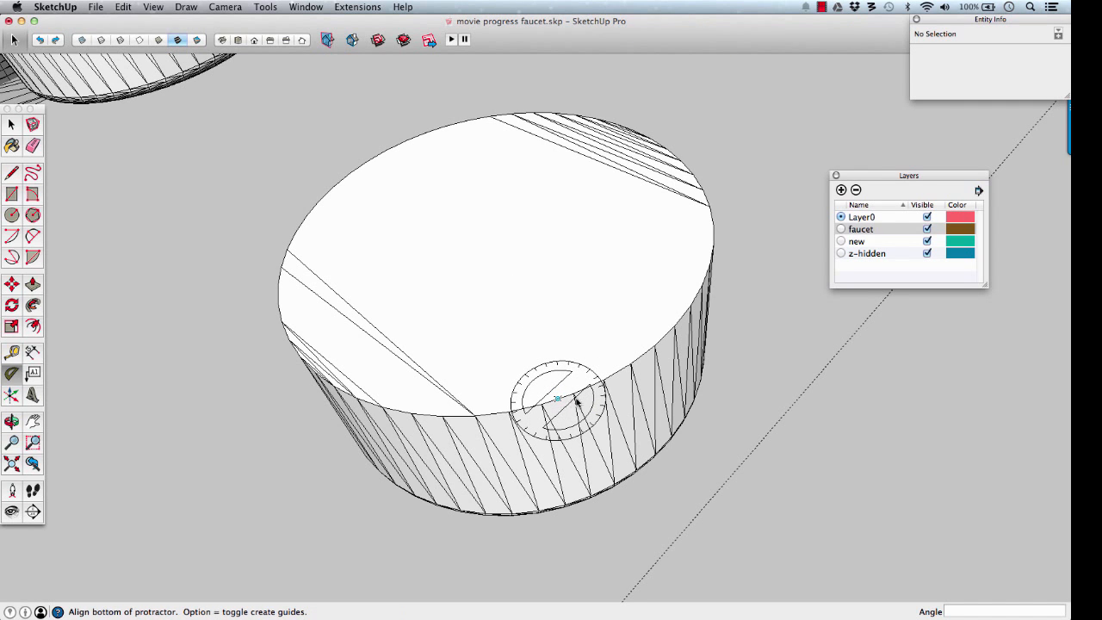
pyautogui.scroll(5, 574, 396)
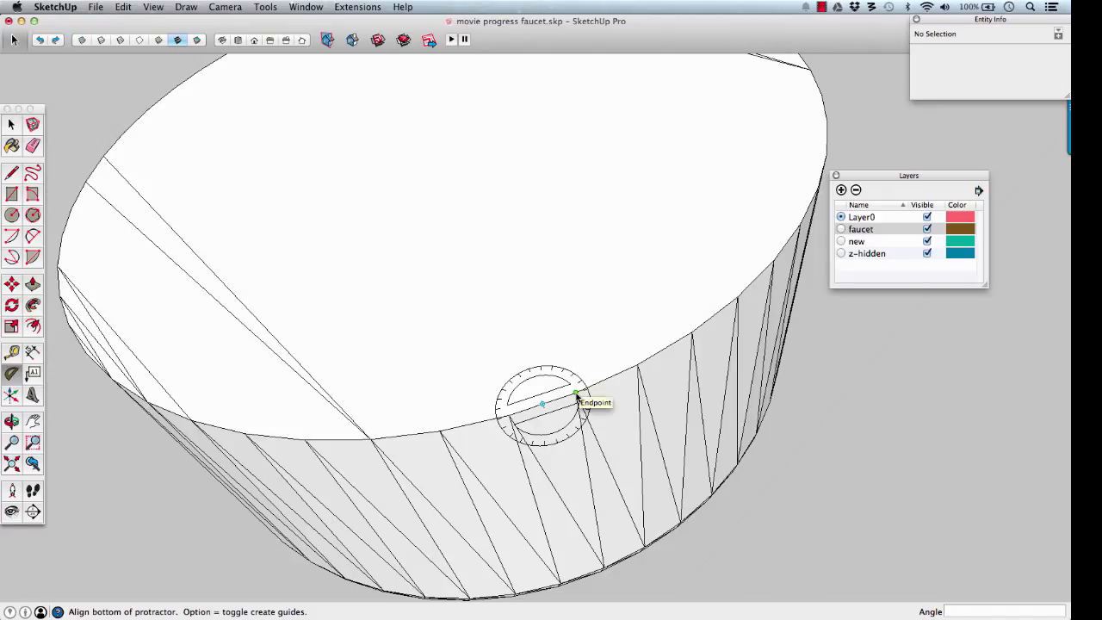
pyautogui.click(577, 396)
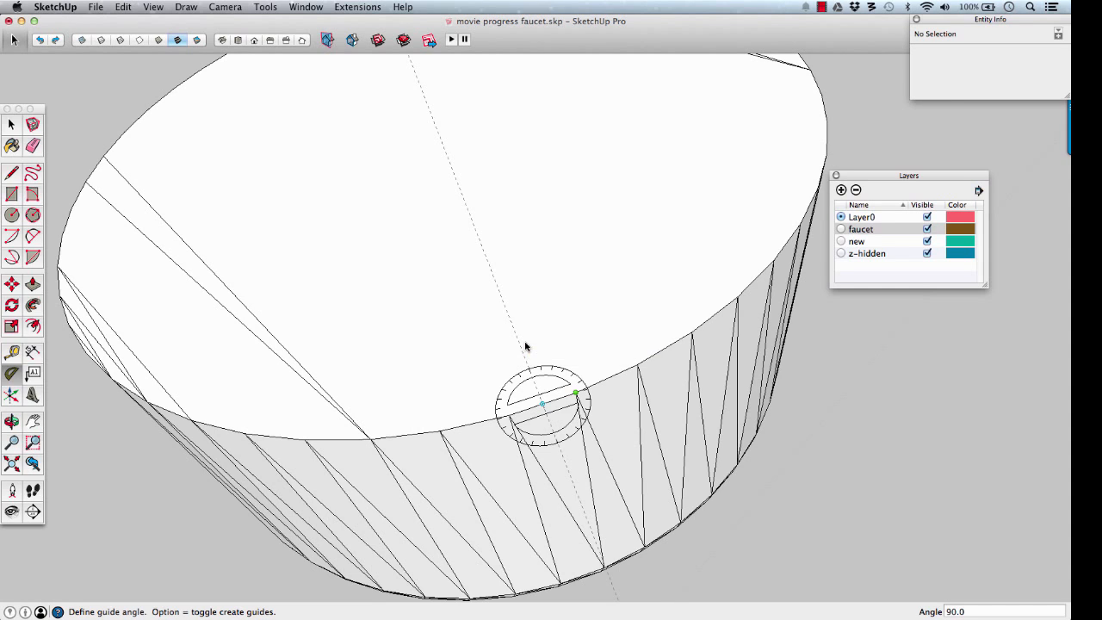
pyautogui.click(524, 346)
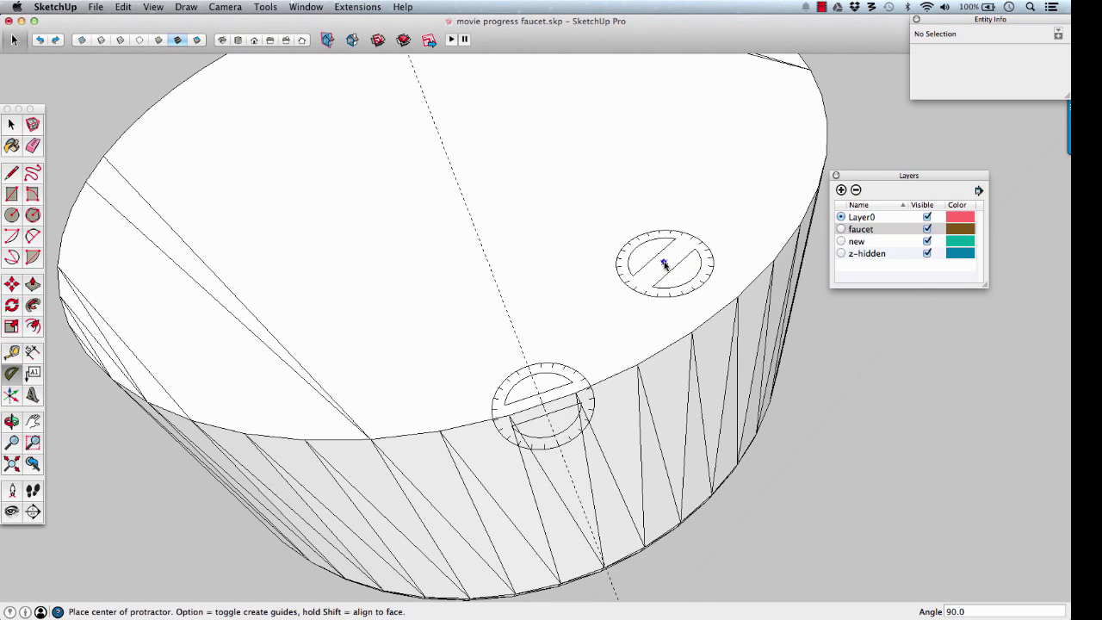
# Add a second 90-degree protractor guide from the midpoint of another rim edge, crossing the first guide at the cylinder's centre.
pyautogui.moveTo(662, 264); pyautogui.dragTo(430, 348, button='middle')
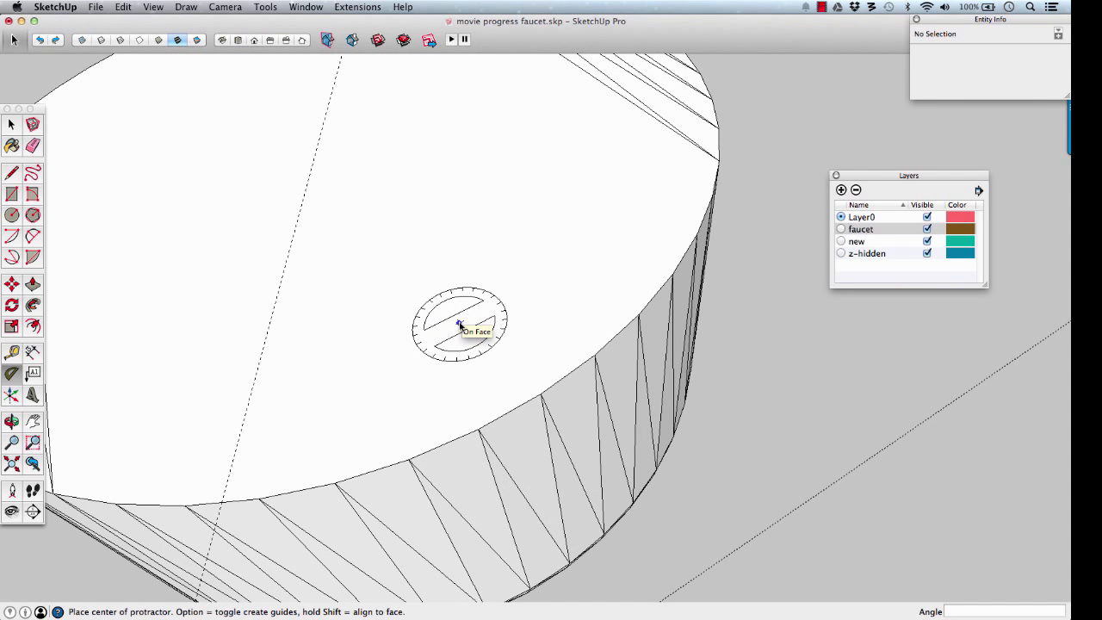
pyautogui.click(616, 336)
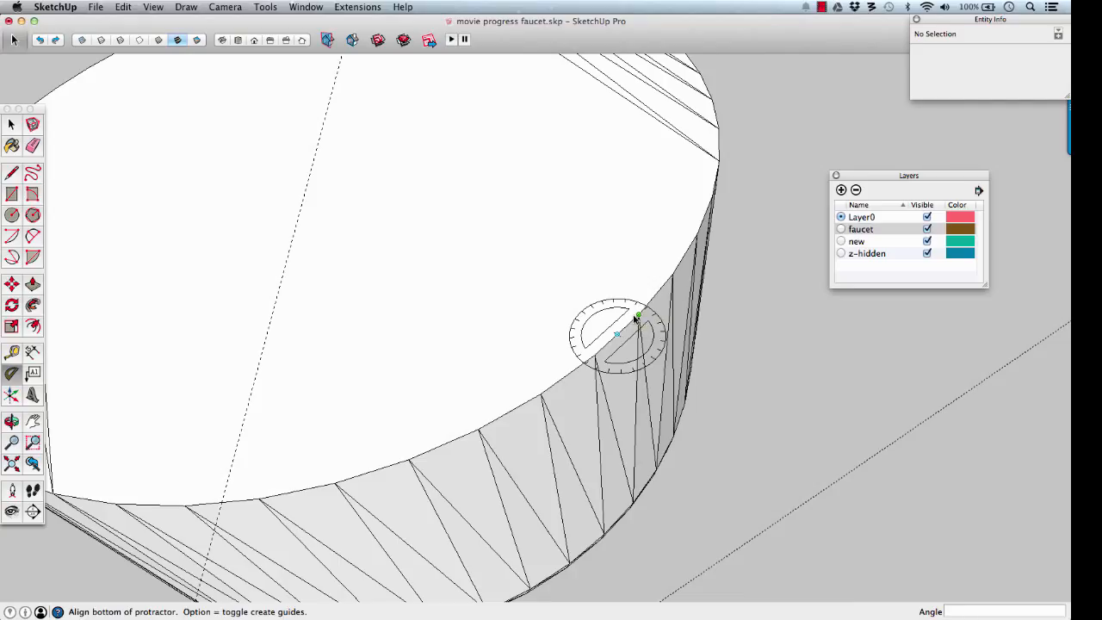
pyautogui.click(636, 317)
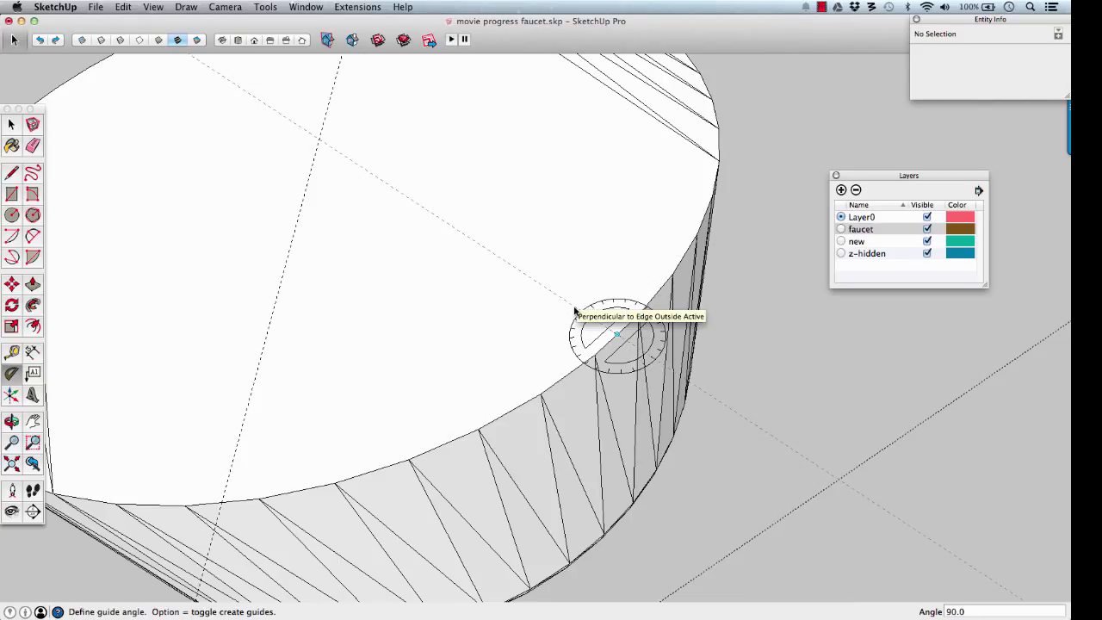
pyautogui.click(430, 225)
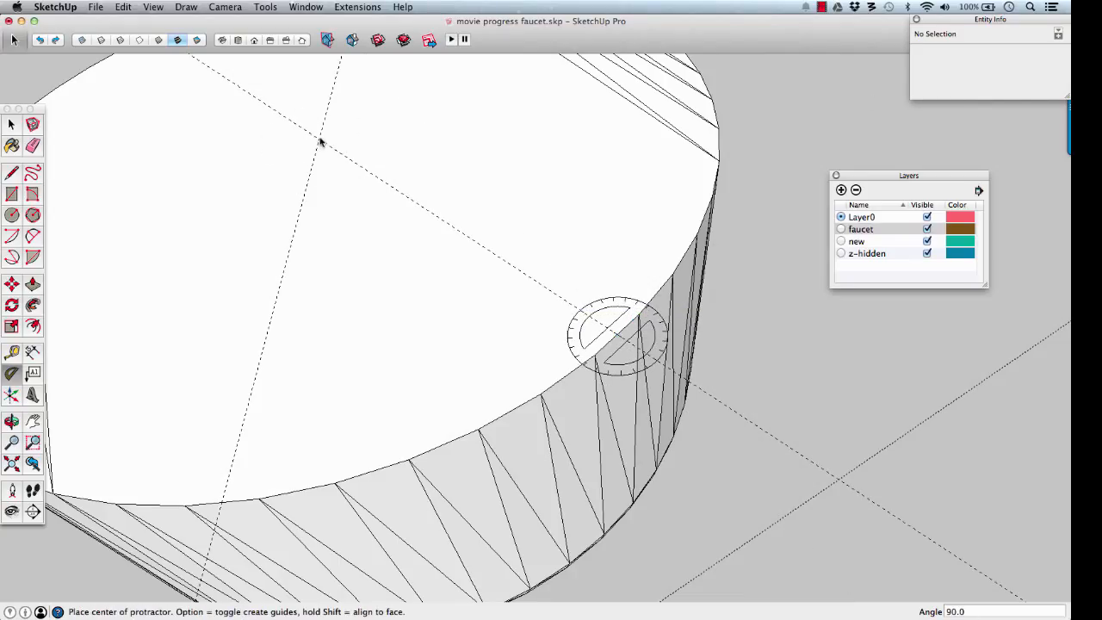
pyautogui.scroll(-3, 319, 142)
pyautogui.moveTo(319, 140); pyautogui.dragTo(699, 330, button='middle')
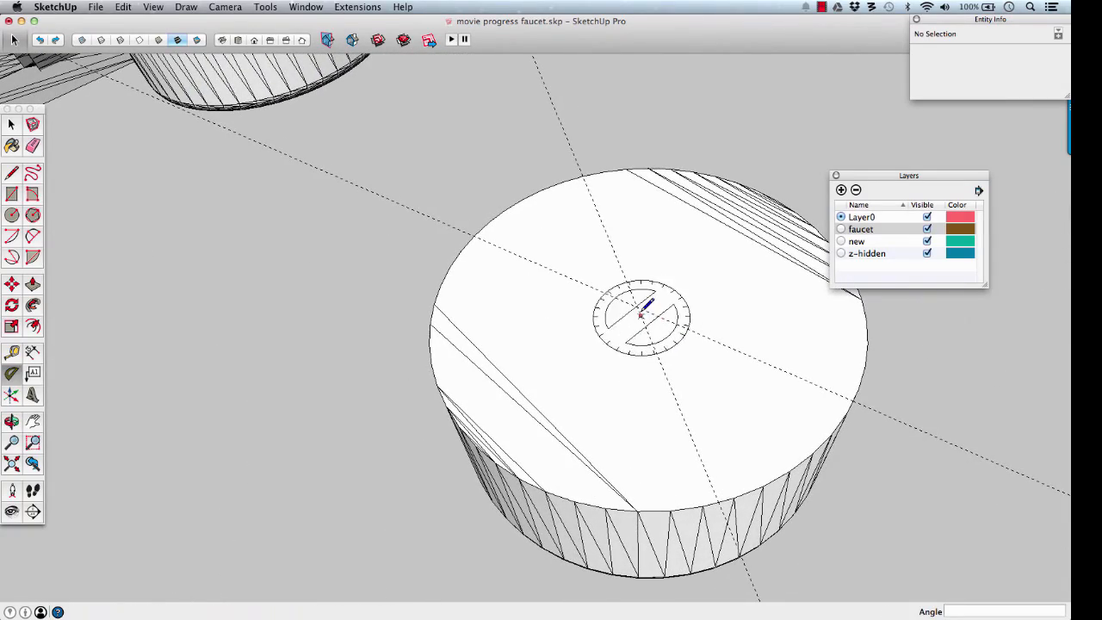
pyautogui.press('c')
pyautogui.scroll(-3, 637, 306)
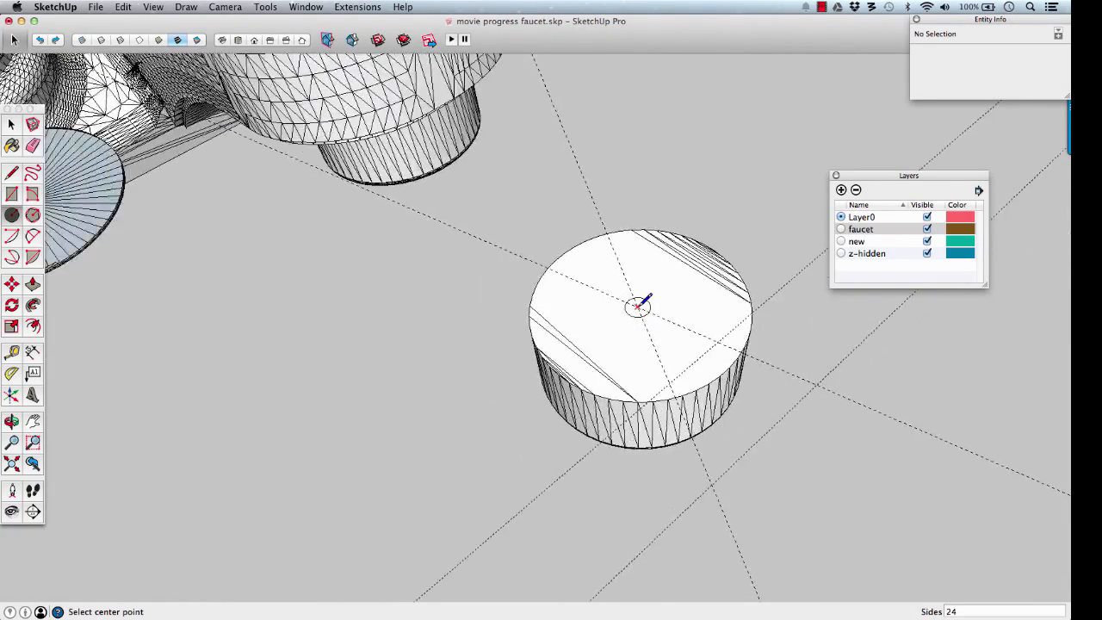
pyautogui.press('space')
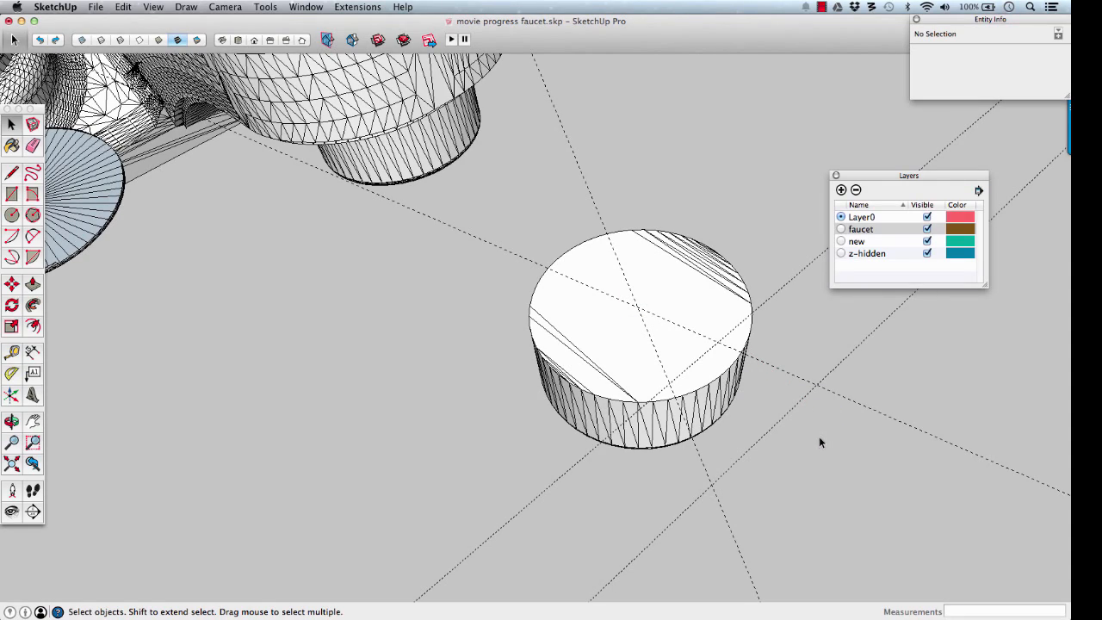
# Close the faucet group and select it as a whole.
pyautogui.scroll(-5, 685, 385)
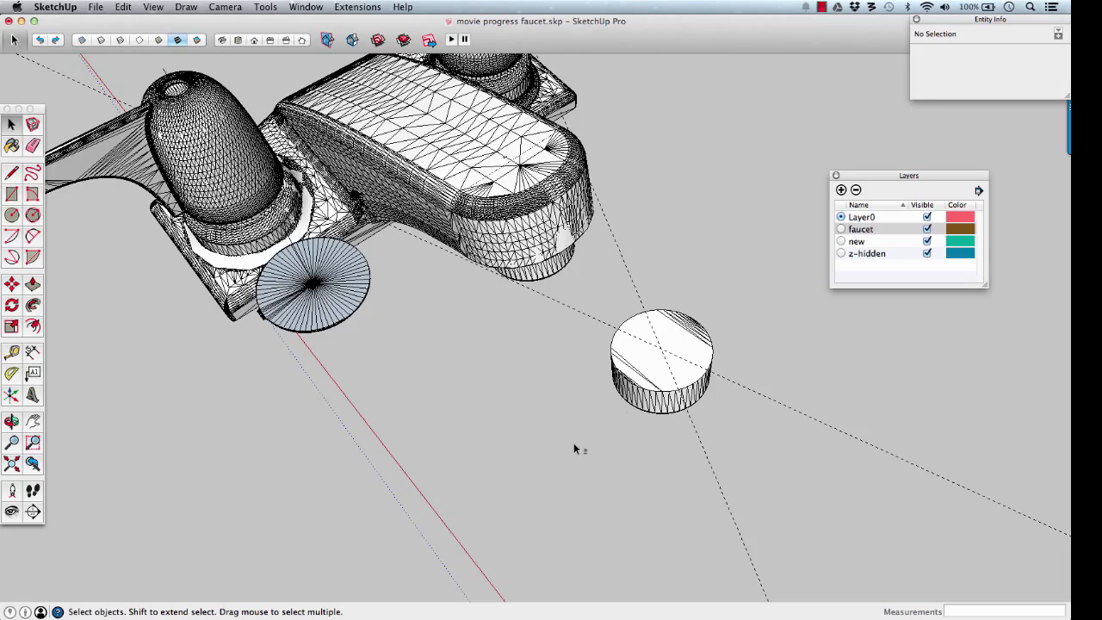
pyautogui.moveTo(594, 429); pyautogui.dragTo(616, 325, button='middle')
pyautogui.scroll(2, 618, 325)
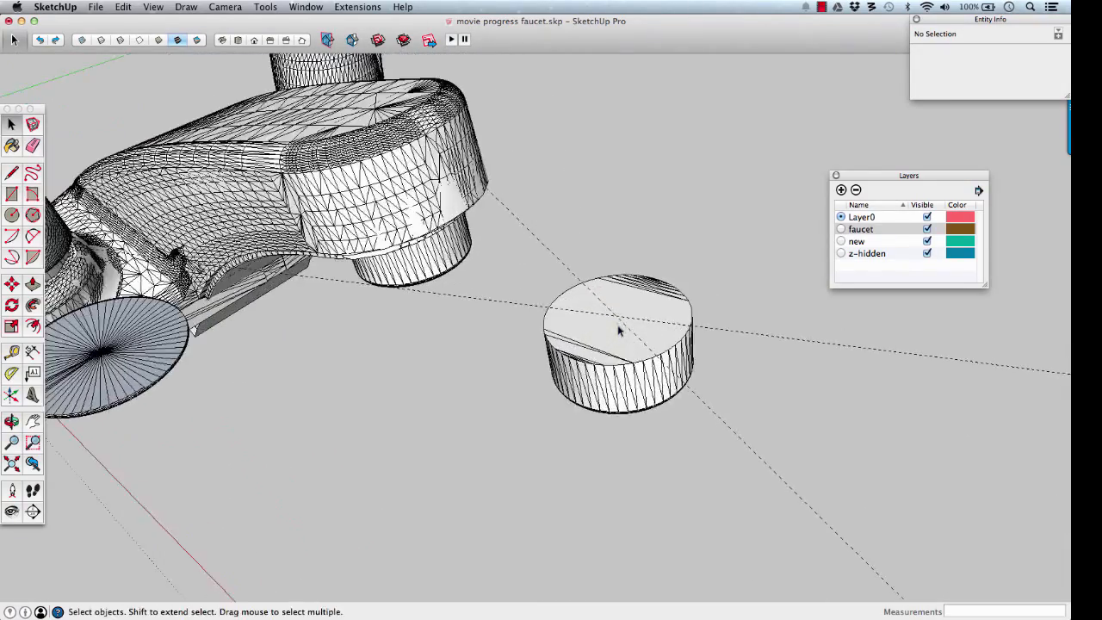
pyautogui.click(618, 325)
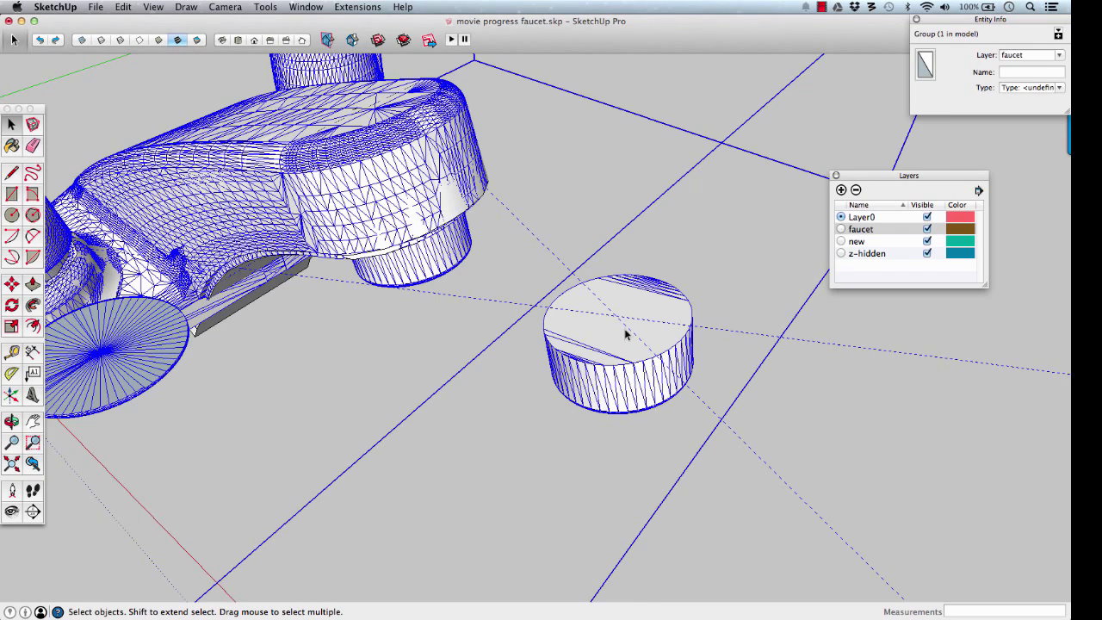
# Draw a 24-sided circle of about 1 3/16" radius outside the group, from the guide intersection to a rim endpoint, then deselect everything.
pyautogui.scroll(3, 623, 327)
pyautogui.press('c')
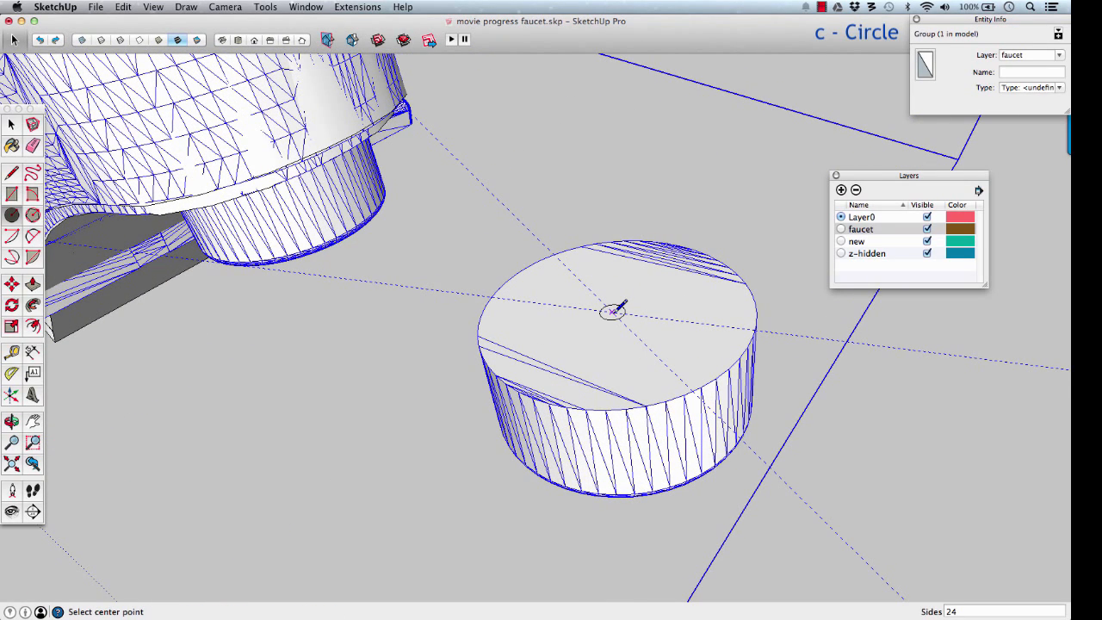
pyautogui.click(612, 312)
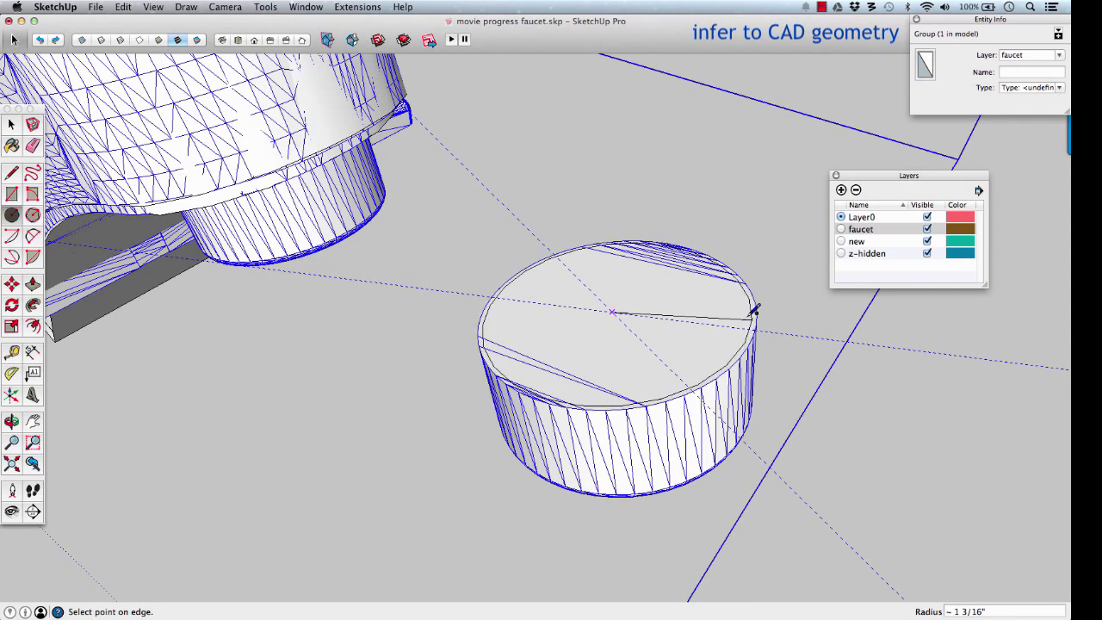
pyautogui.scroll(4, 756, 307)
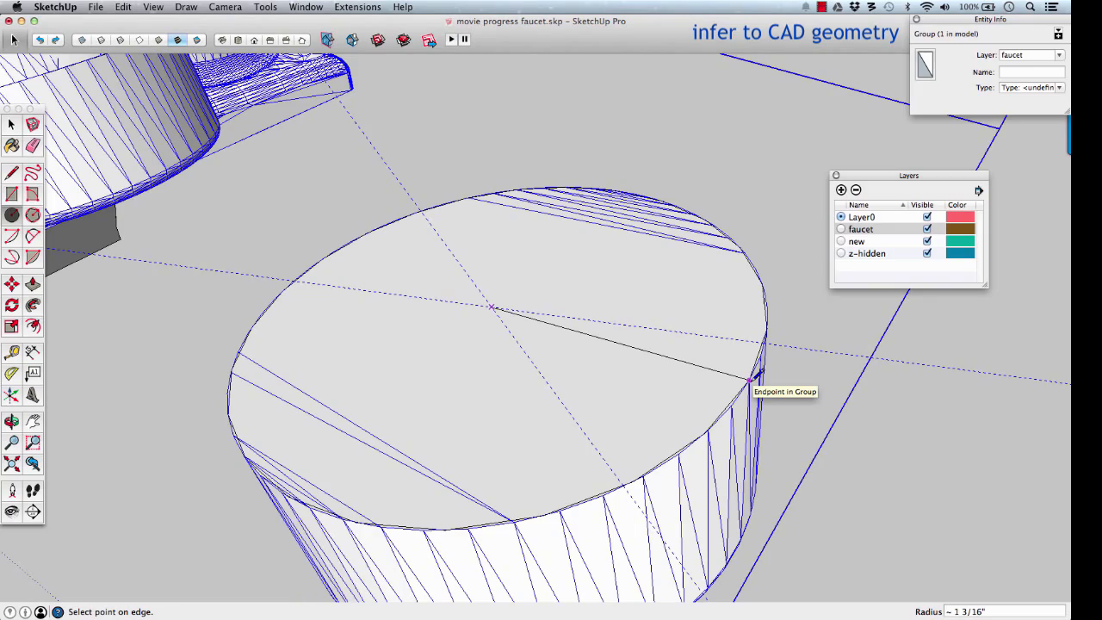
pyautogui.click(751, 379)
pyautogui.scroll(-5, 733, 370)
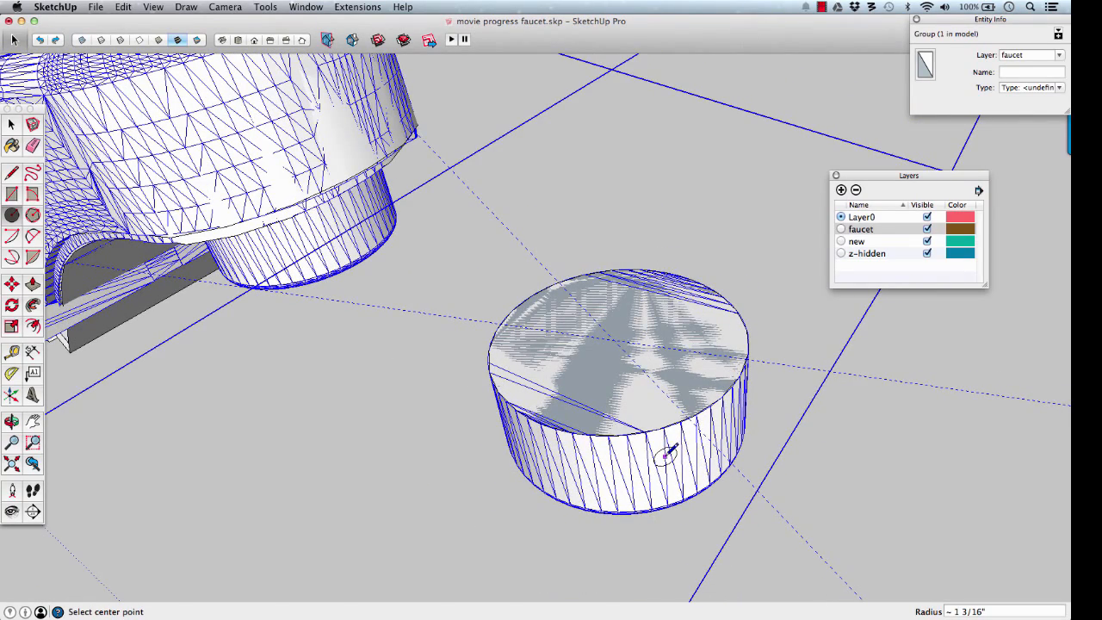
pyautogui.press('space')
pyautogui.press('Escape')
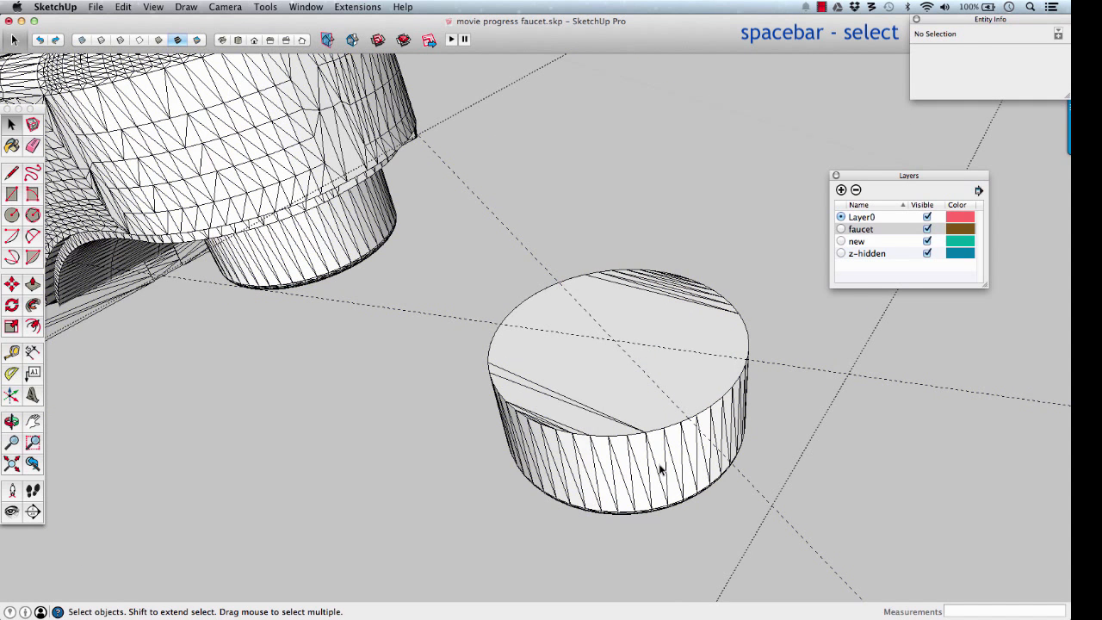
# Delete the copied reference cylinder's geometry and erase both construction guides crossing at its centre.
pyautogui.click(660, 468)
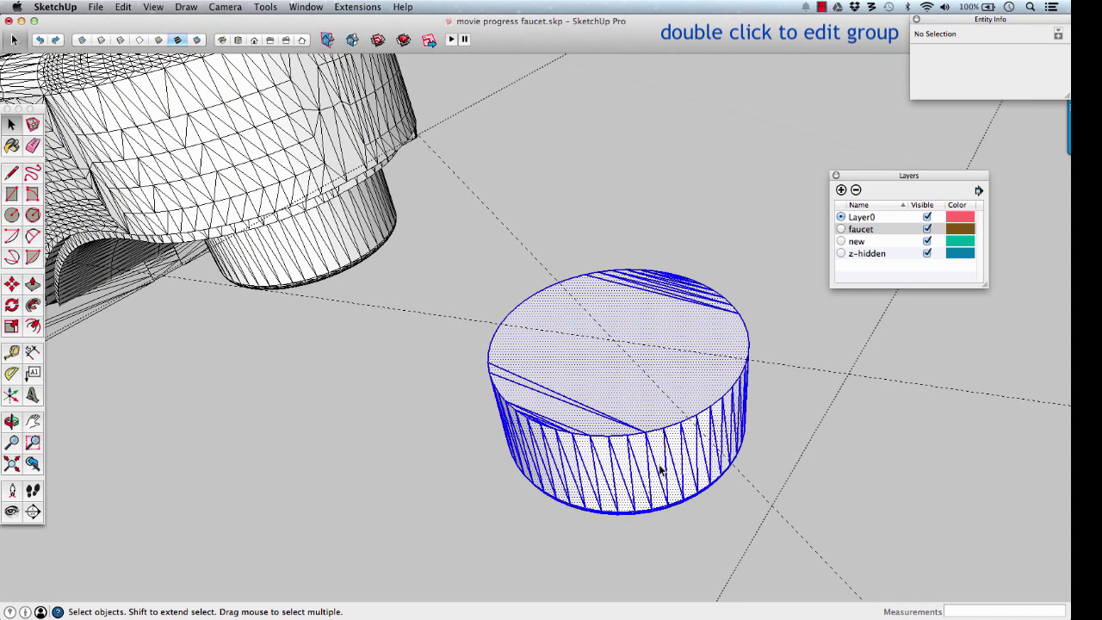
pyautogui.press('Delete')
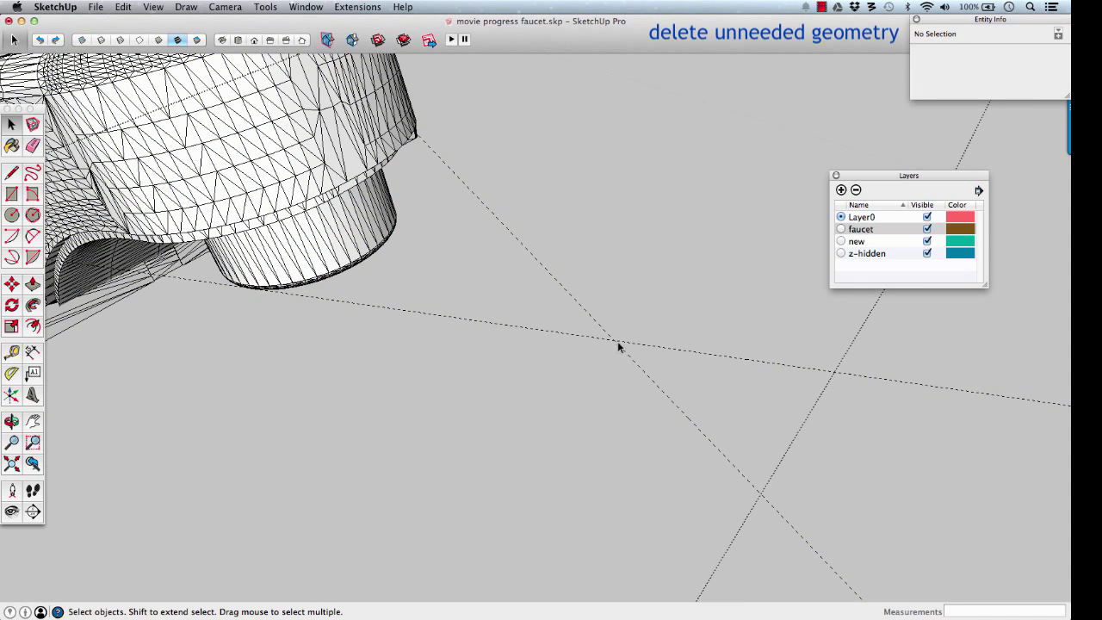
pyautogui.press('e')
pyautogui.click(619, 342)
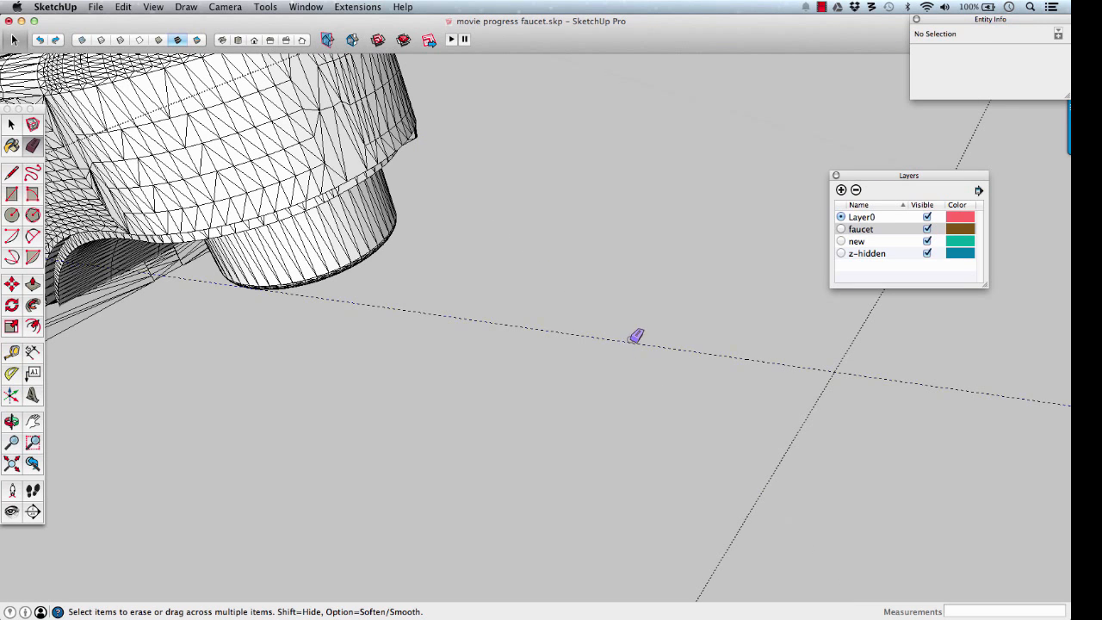
pyautogui.click(631, 341)
pyautogui.press('space')
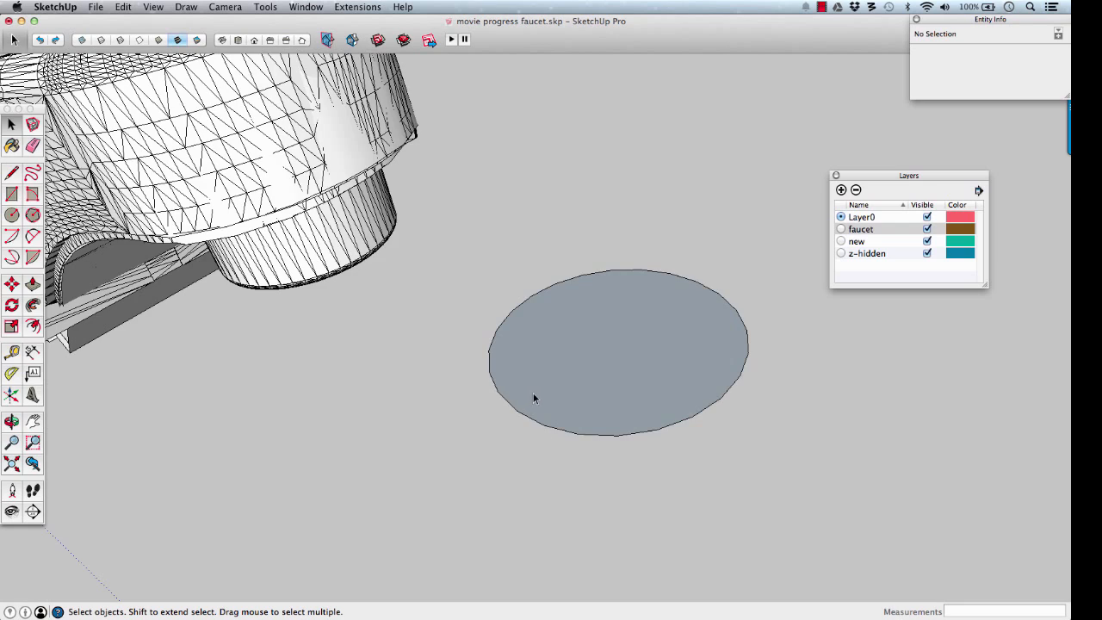
# Set the new circle's segment count to 12.
pyautogui.click(533, 398)
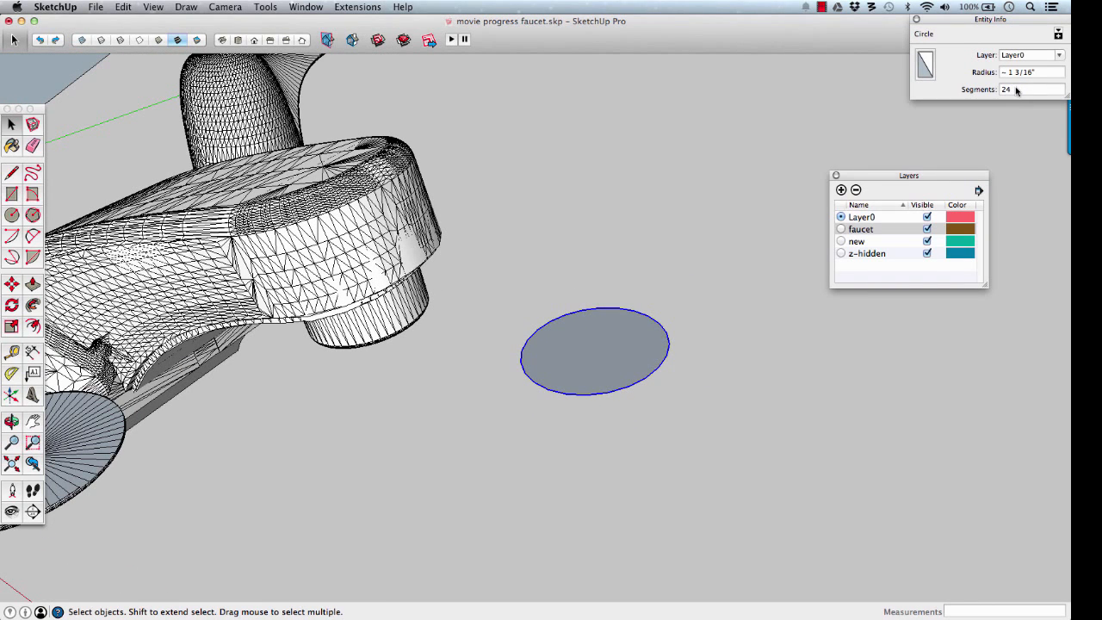
pyautogui.click(1017, 90)
pyautogui.write('12')
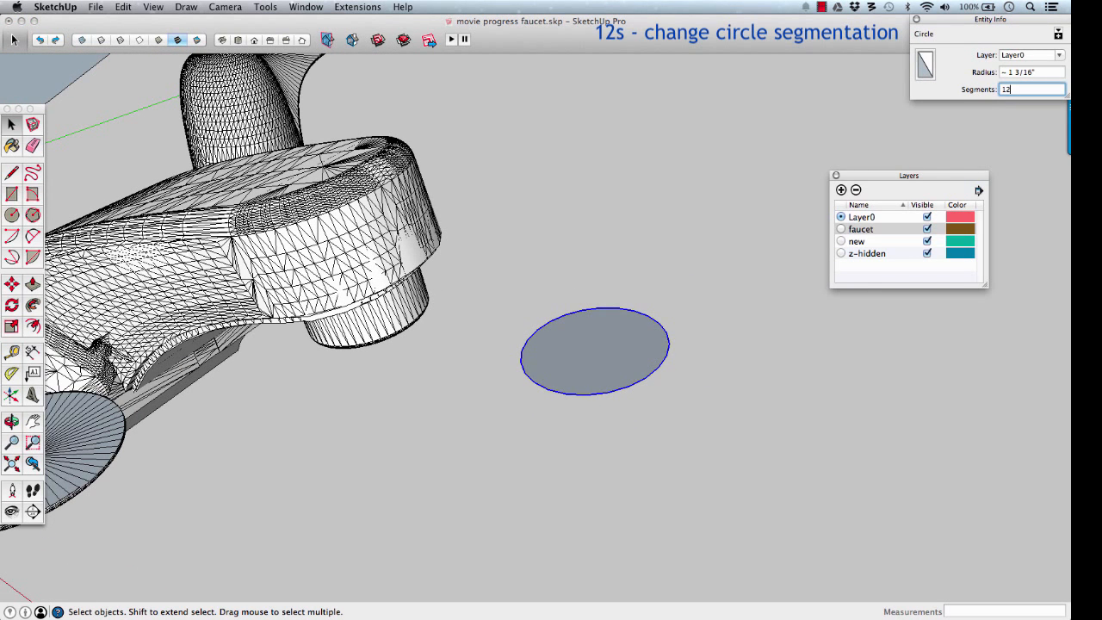
pyautogui.press('Return')
# Move the circular face by 5 along the red axis, back onto the faucet's outlet.
pyautogui.click(634, 373)
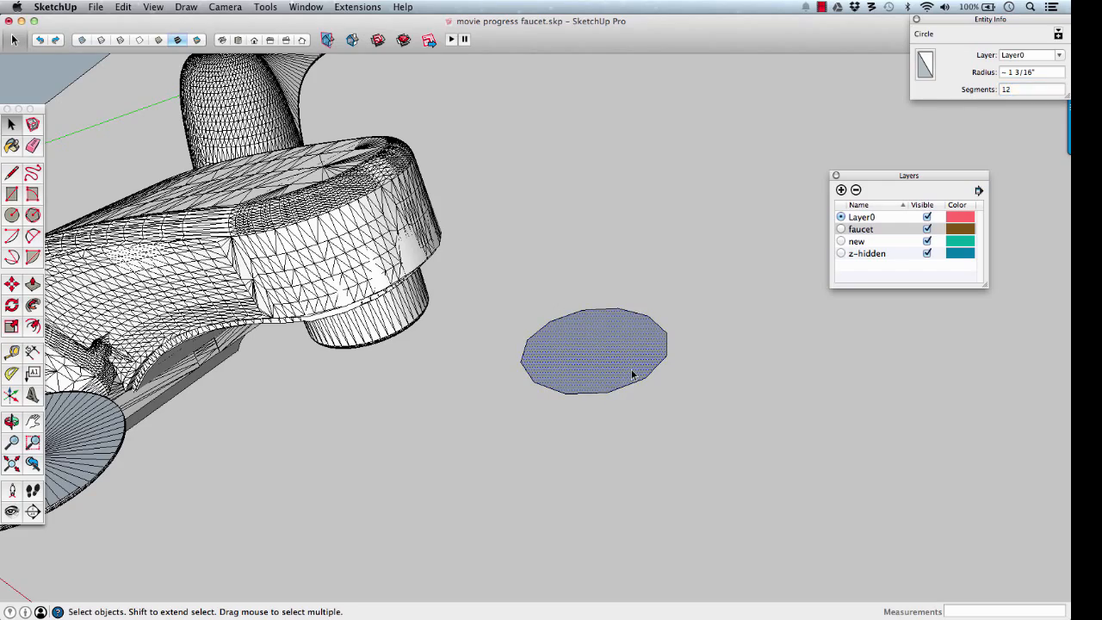
pyautogui.moveTo(593, 361); pyautogui.dragTo(654, 375, button='middle')
pyautogui.press('m')
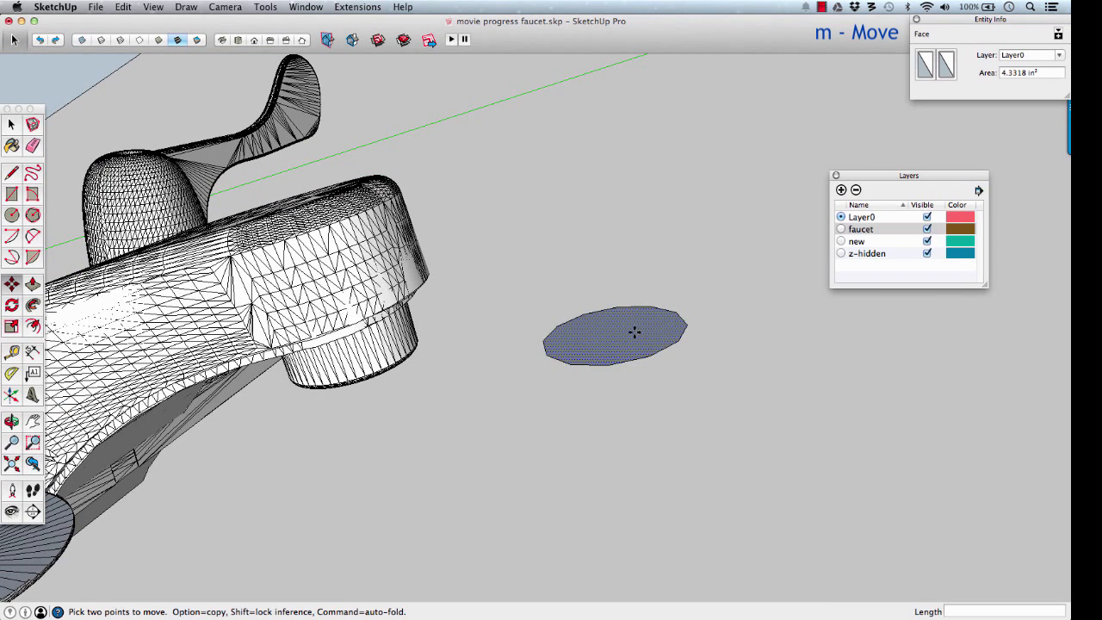
pyautogui.click(634, 332)
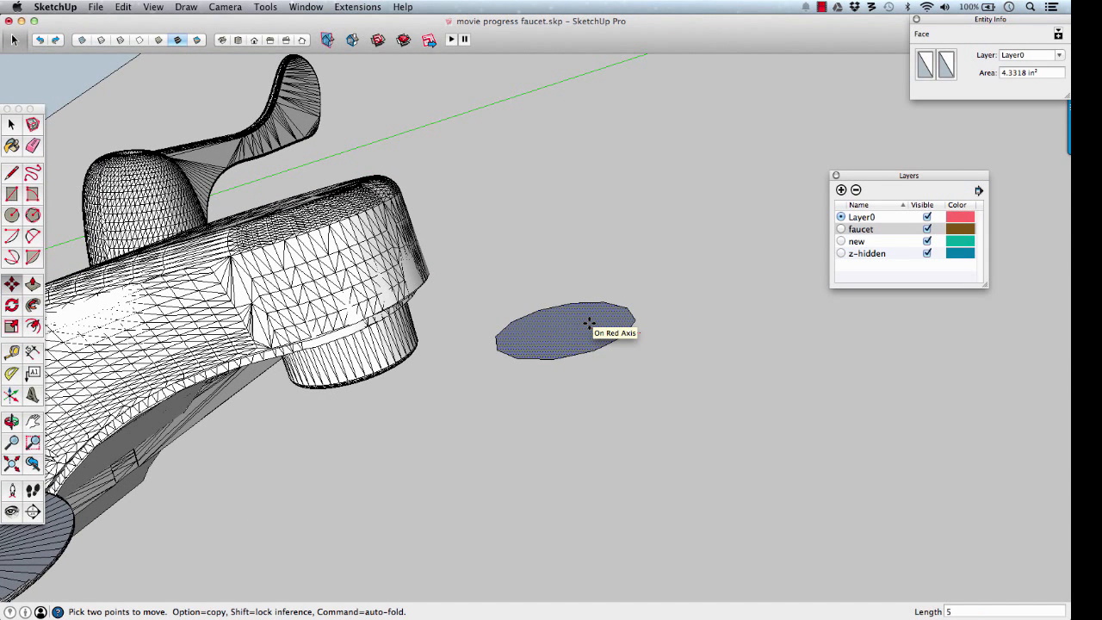
pyautogui.write('5')
pyautogui.press('Return')
# Turn on X-ray display and hide the faucet layer to expose the circle inside the spout.
pyautogui.moveTo(443, 385); pyautogui.dragTo(455, 212, button='middle')
pyautogui.press('t')
pyautogui.moveTo(426, 282); pyautogui.dragTo(538, 310, button='middle')
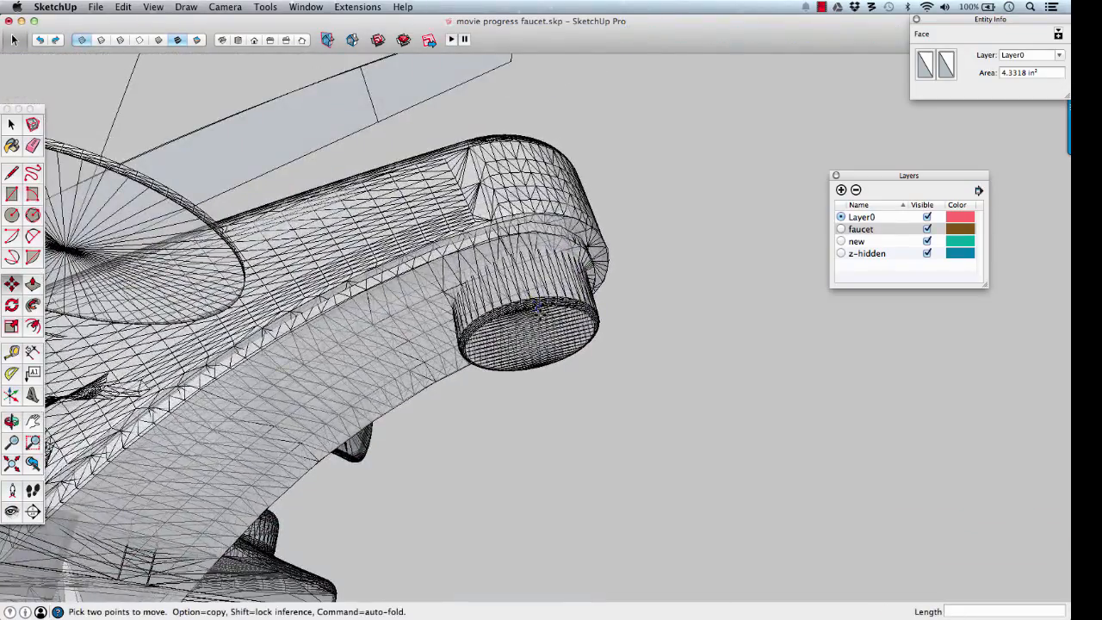
pyautogui.moveTo(517, 273); pyautogui.dragTo(767, 264, button='middle')
pyautogui.press('p')
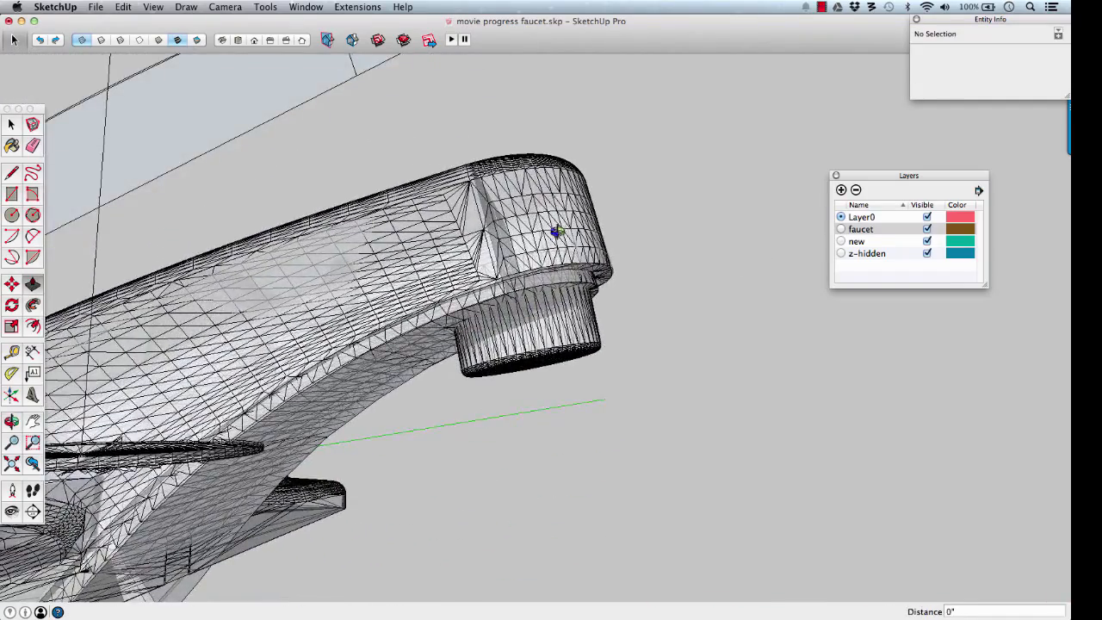
pyautogui.moveTo(557, 233); pyautogui.dragTo(519, 338, button='middle')
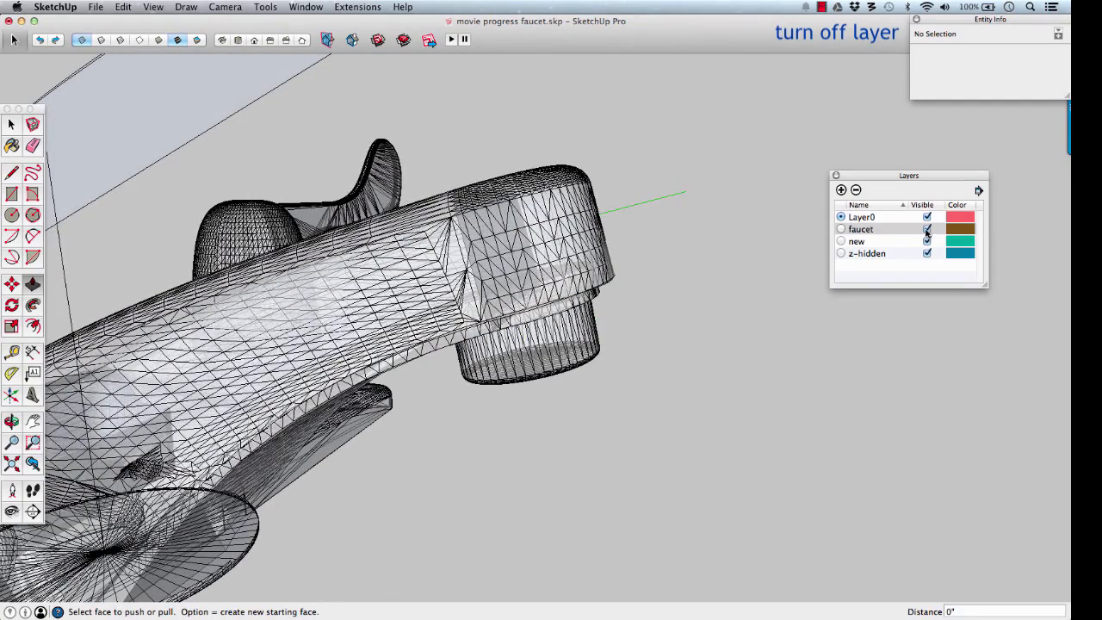
pyautogui.click(927, 229)
# Check the circle and the spout's rounded end by selecting each in turn, then turn off X-ray display.
pyautogui.moveTo(623, 283); pyautogui.dragTo(553, 287, button='middle')
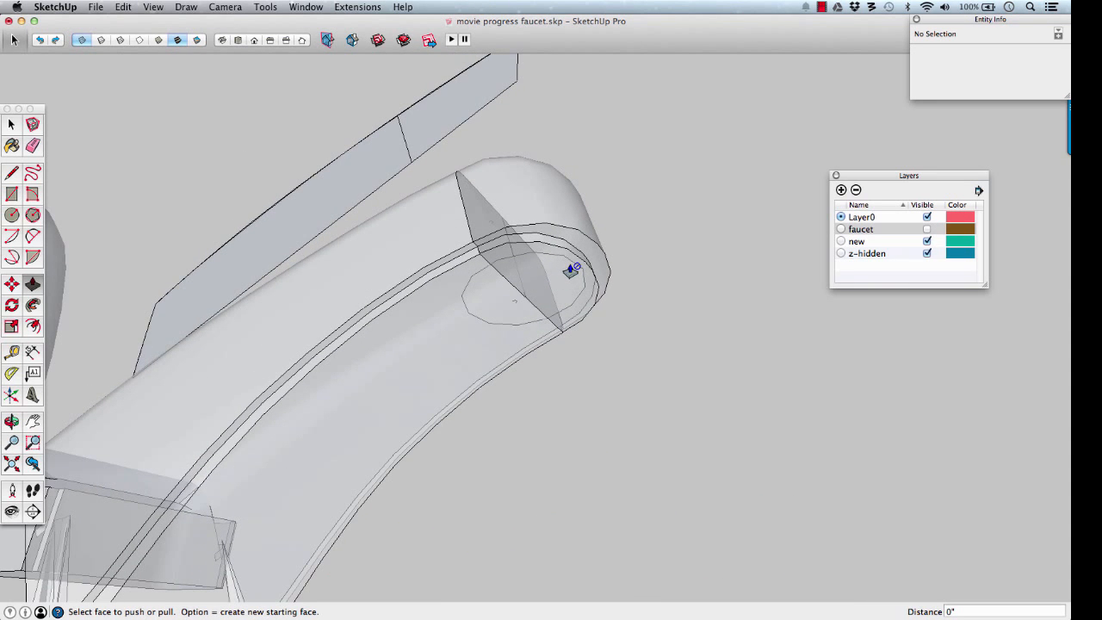
pyautogui.press('space')
pyautogui.click(565, 262)
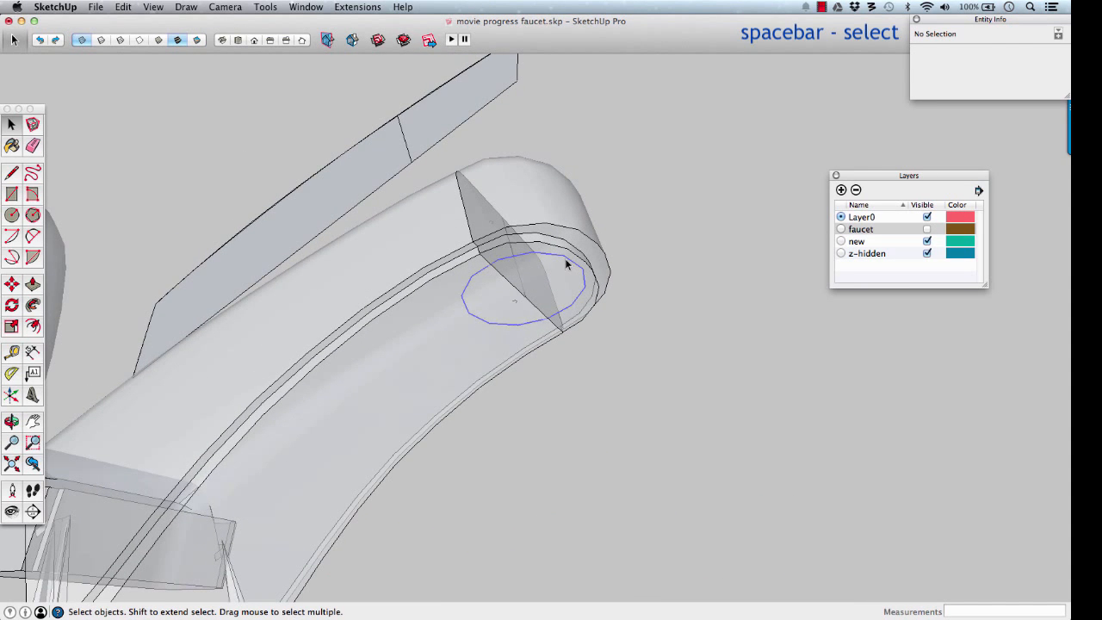
pyautogui.click(547, 214)
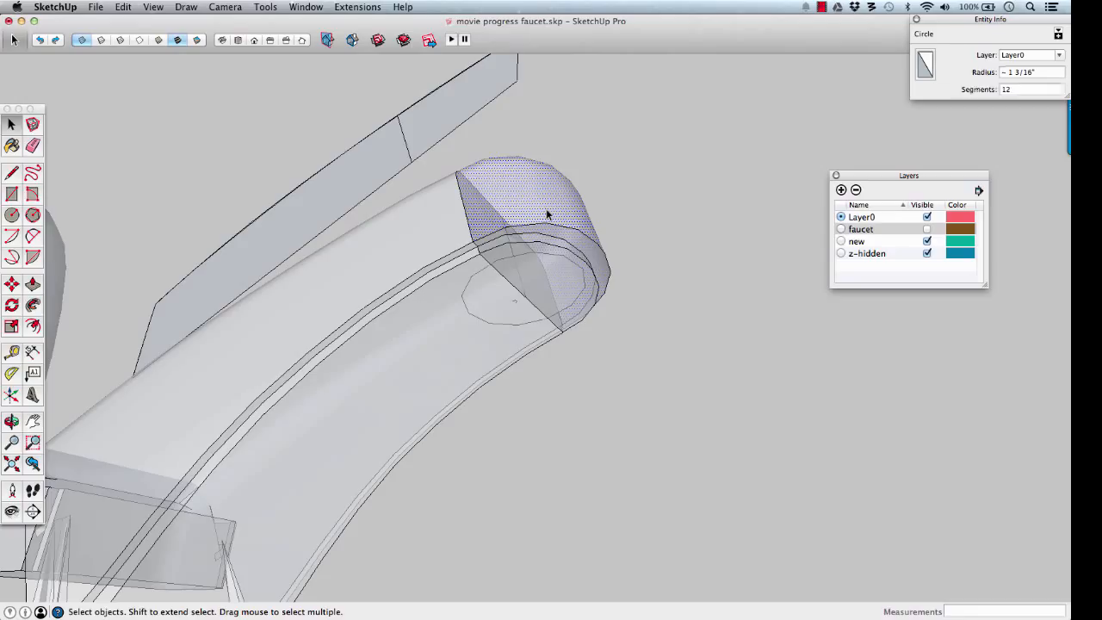
pyautogui.click(639, 224)
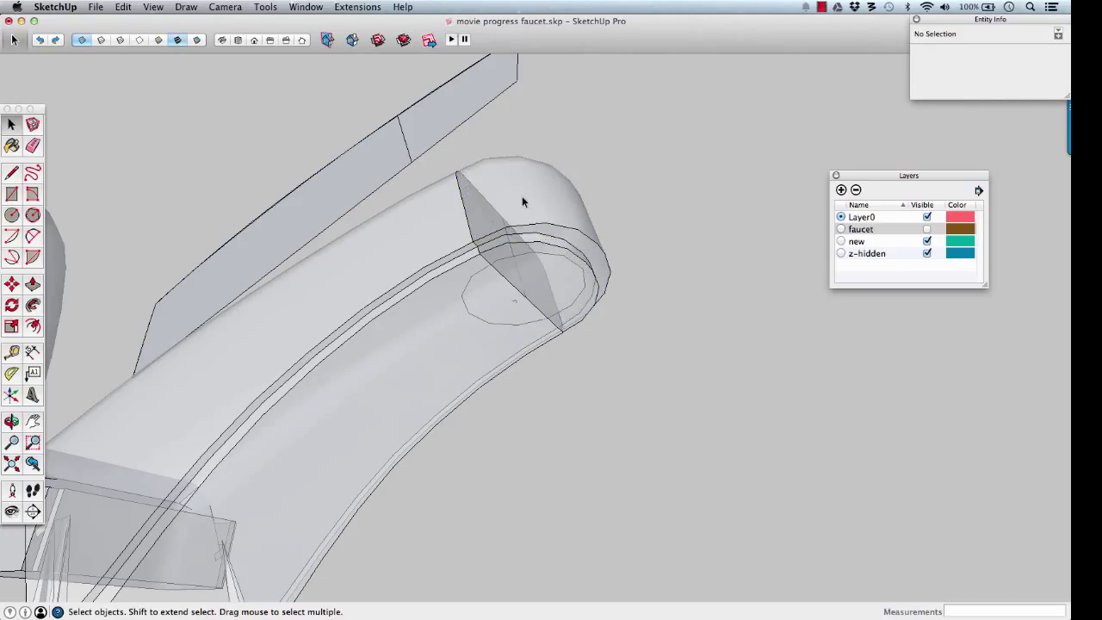
pyautogui.press('x')
# Group all geometry connected to the spout's rounded end on the "new" layer and hide that layer.
pyautogui.tripleClick(522, 198)
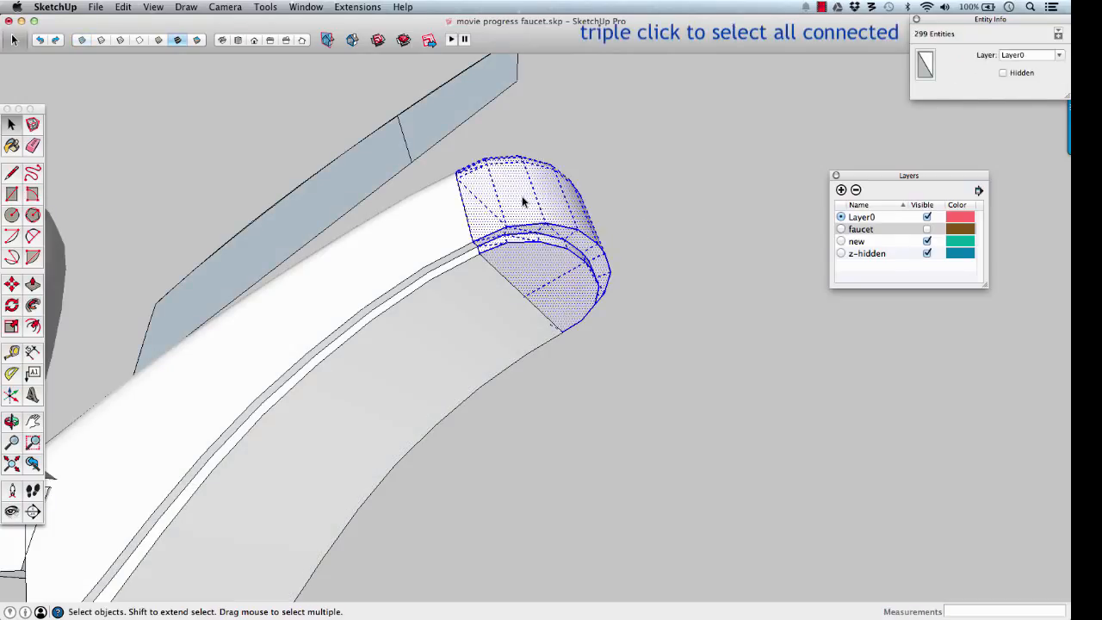
pyautogui.press('g')
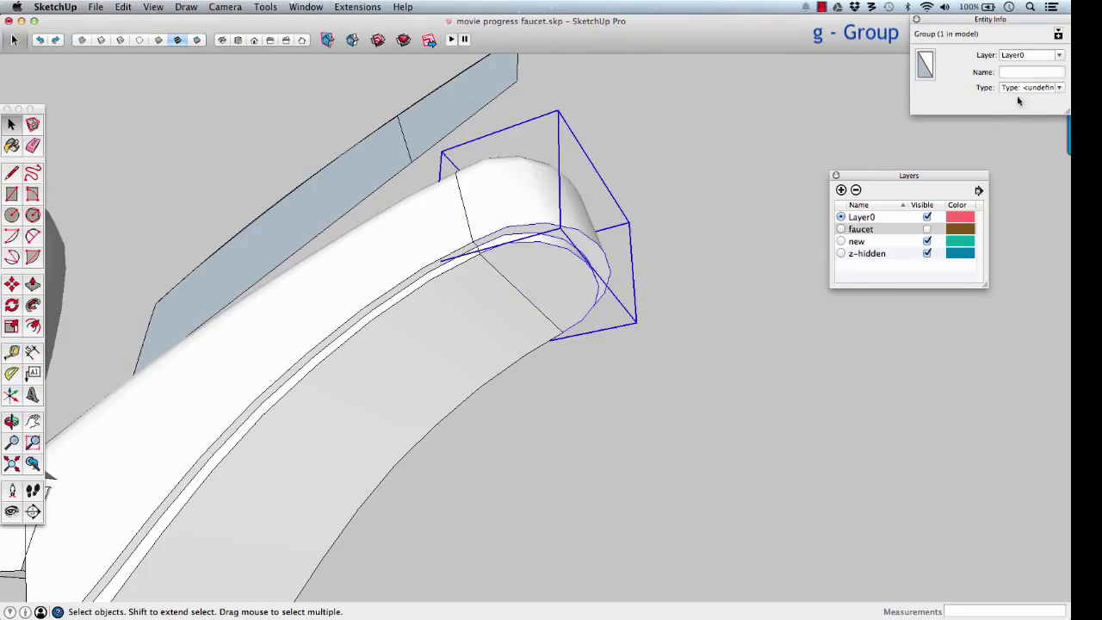
pyautogui.click(1061, 57)
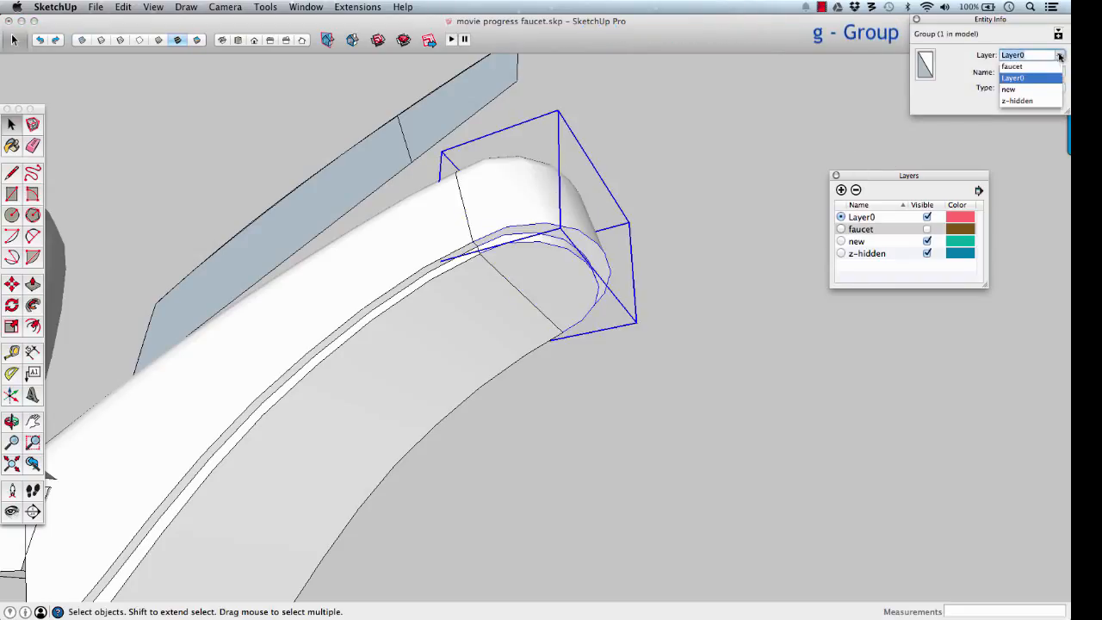
pyautogui.click(1025, 87)
pyautogui.click(927, 241)
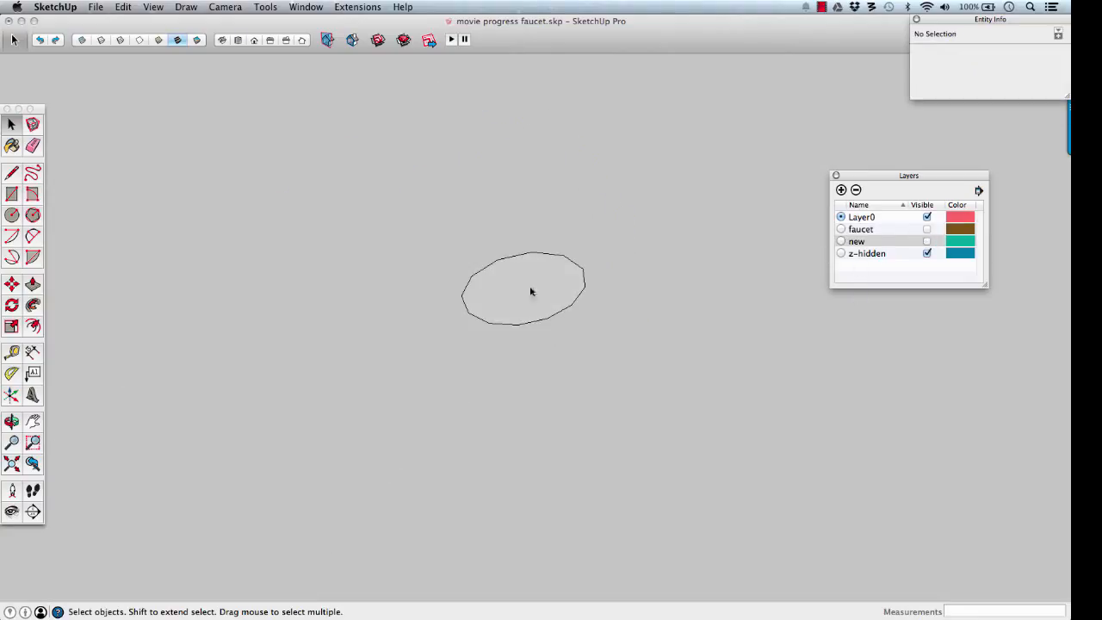
# Push/Pull the circular face down about 1", with the faucet layer shown, to match the CAD outlet's lower side edge.
pyautogui.moveTo(586, 290); pyautogui.dragTo(583, 335, button='middle')
pyautogui.press('p')
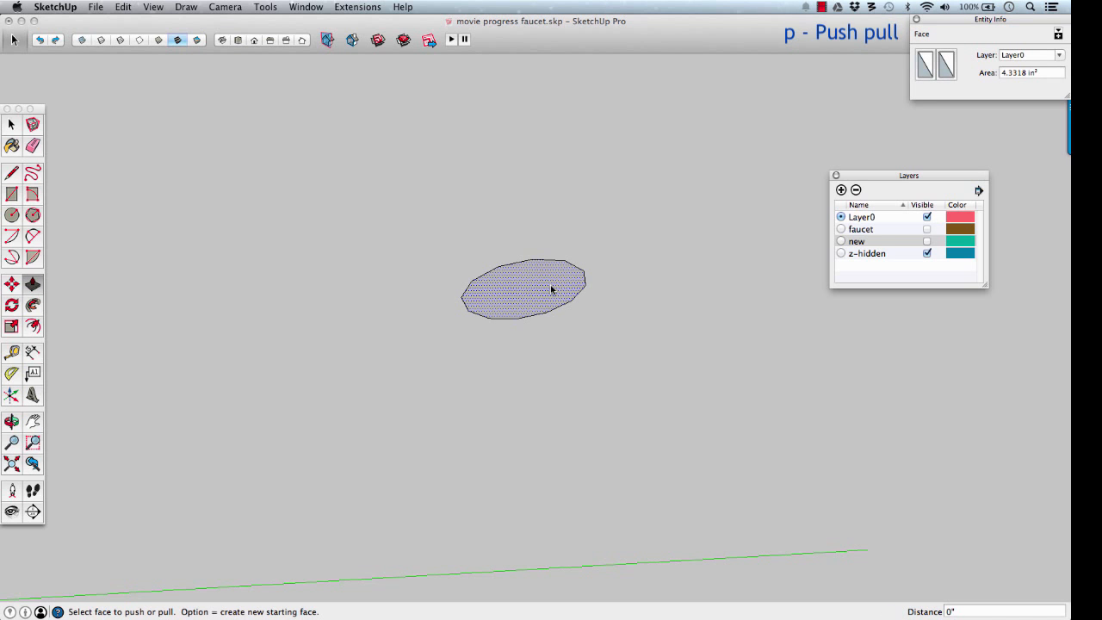
pyautogui.click(550, 290)
pyautogui.click(686, 318)
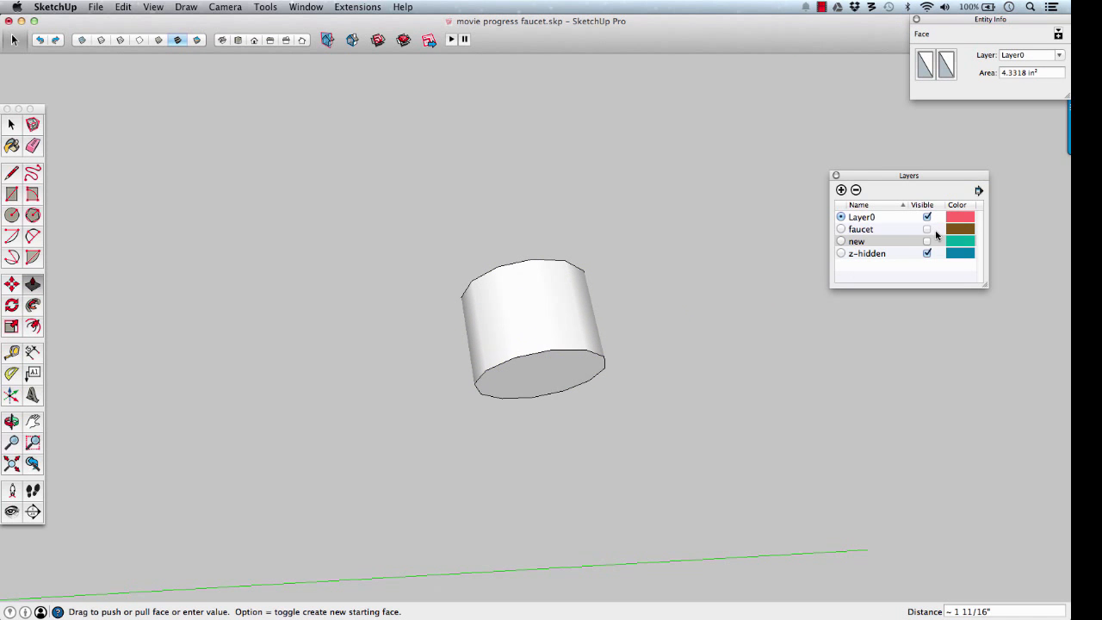
pyautogui.click(927, 229)
pyautogui.click(543, 375)
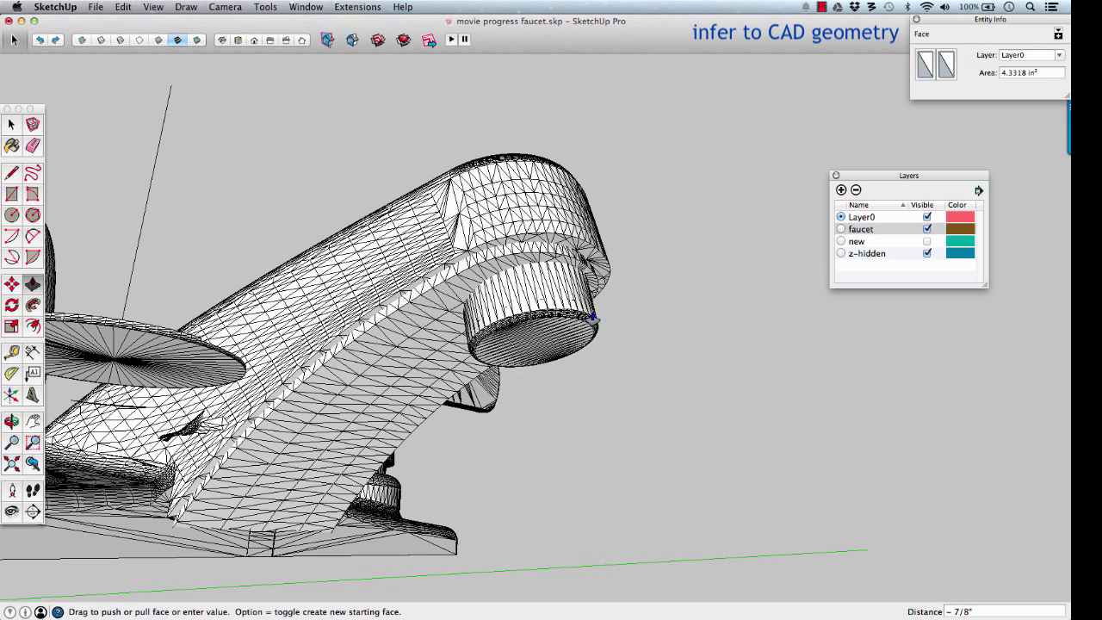
pyautogui.scroll(3, 554, 313)
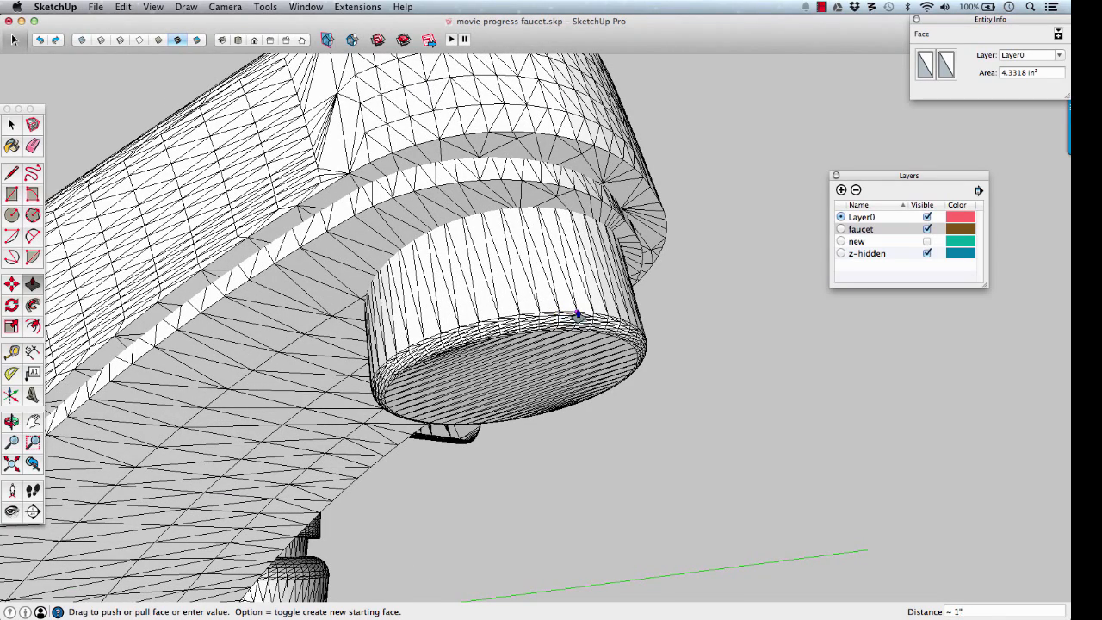
pyautogui.click(576, 315)
# Hide the faucet layer and offset the cylinder's bottom edge inward by about 1/8".
pyautogui.scroll(-2, 581, 314)
pyautogui.scroll(-2, 581, 314)
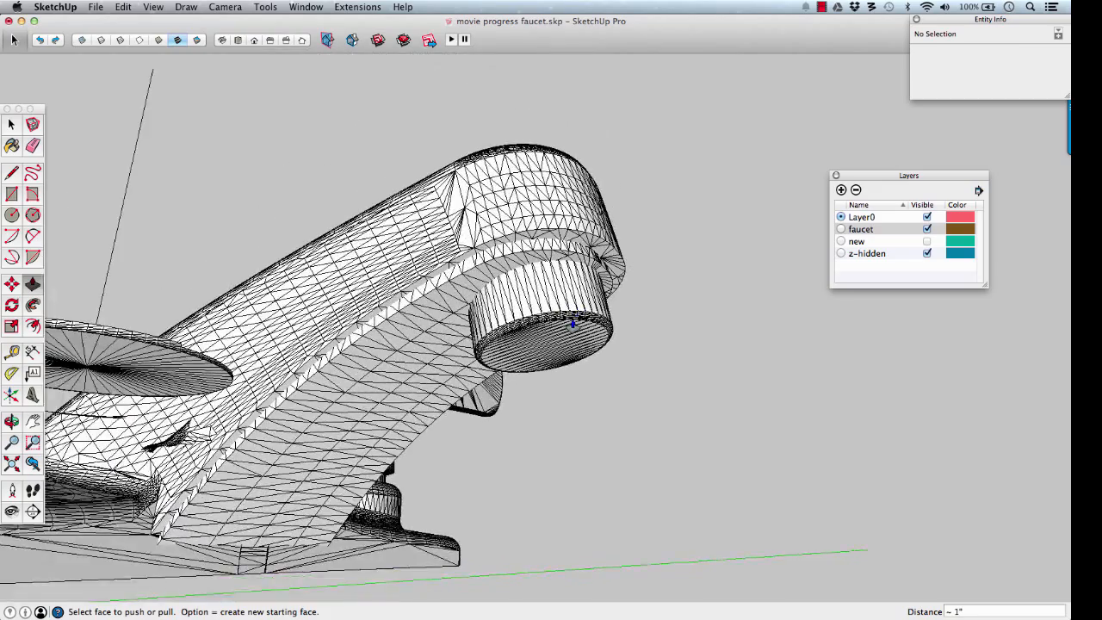
pyautogui.scroll(4, 573, 321)
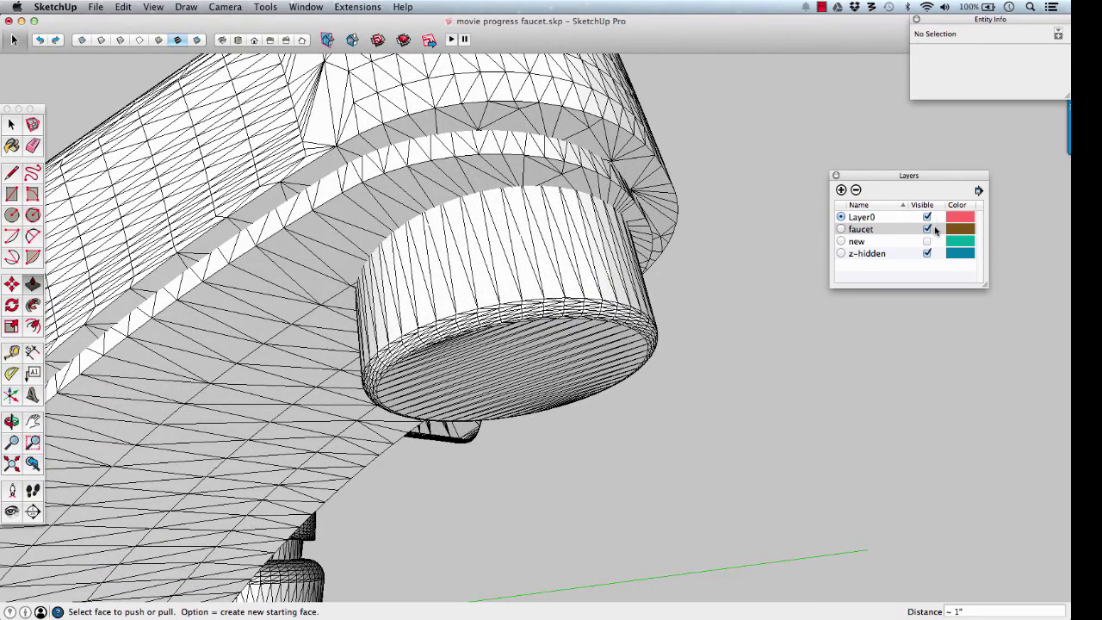
pyautogui.click(928, 229)
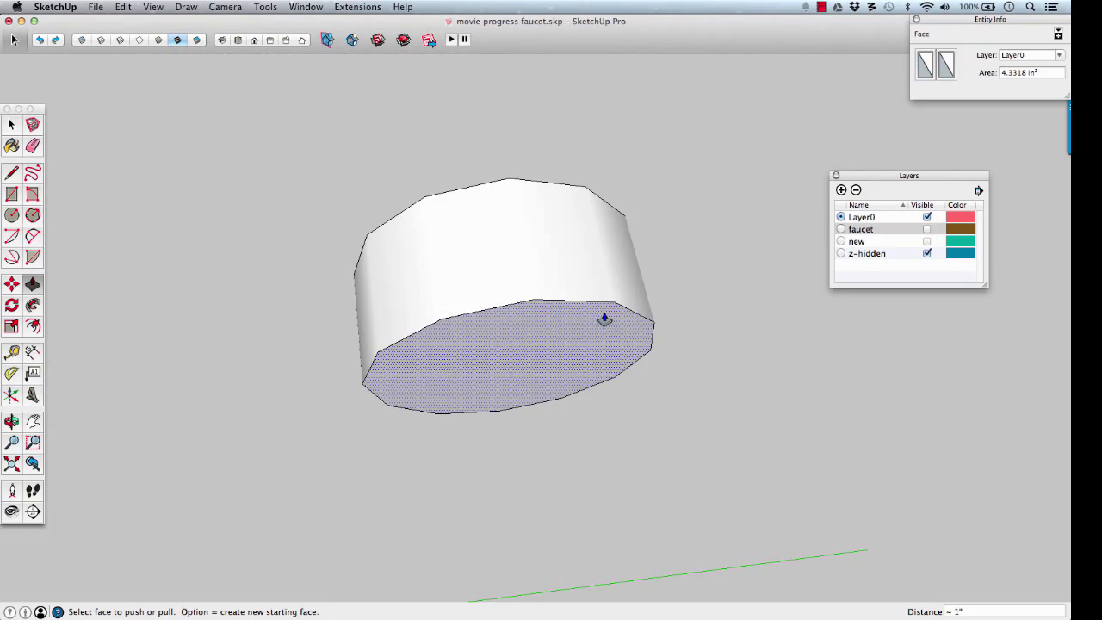
pyautogui.press('f')
pyautogui.click(609, 310)
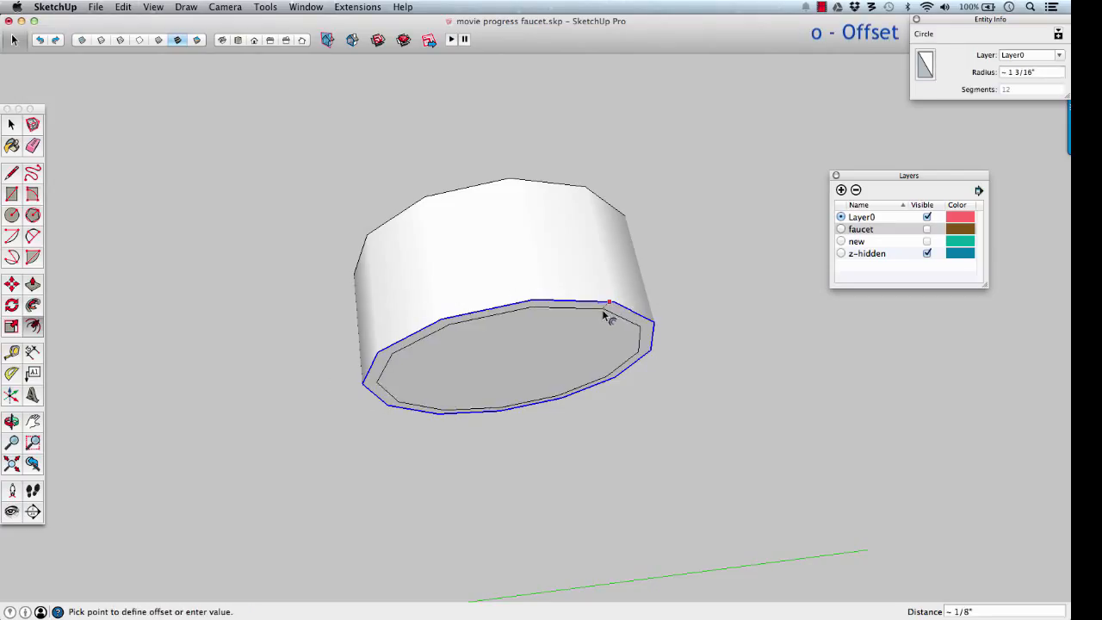
pyautogui.click(605, 315)
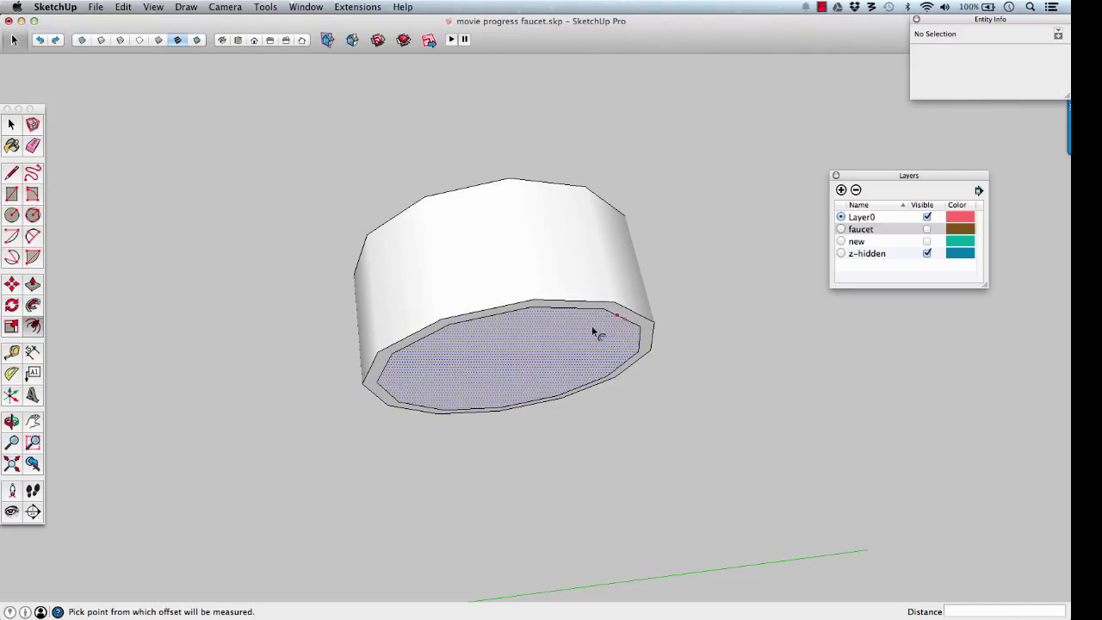
# Try to move the inner offset circle about 1/4" down along the blue axis with auto-fold, forming a tapered rim.
pyautogui.press('space')
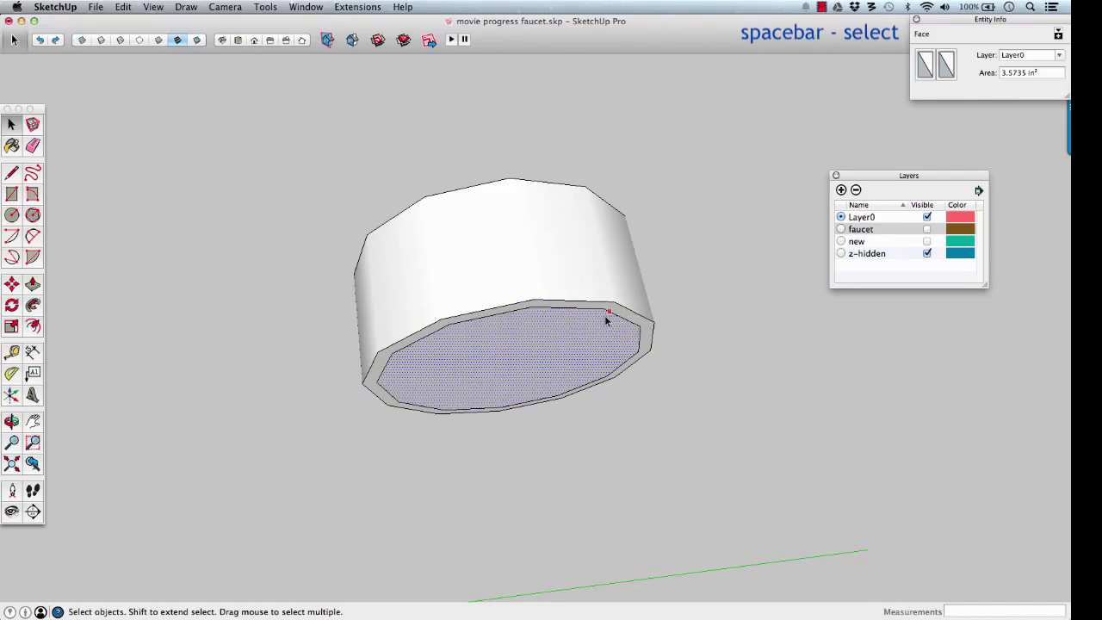
pyautogui.click(604, 311)
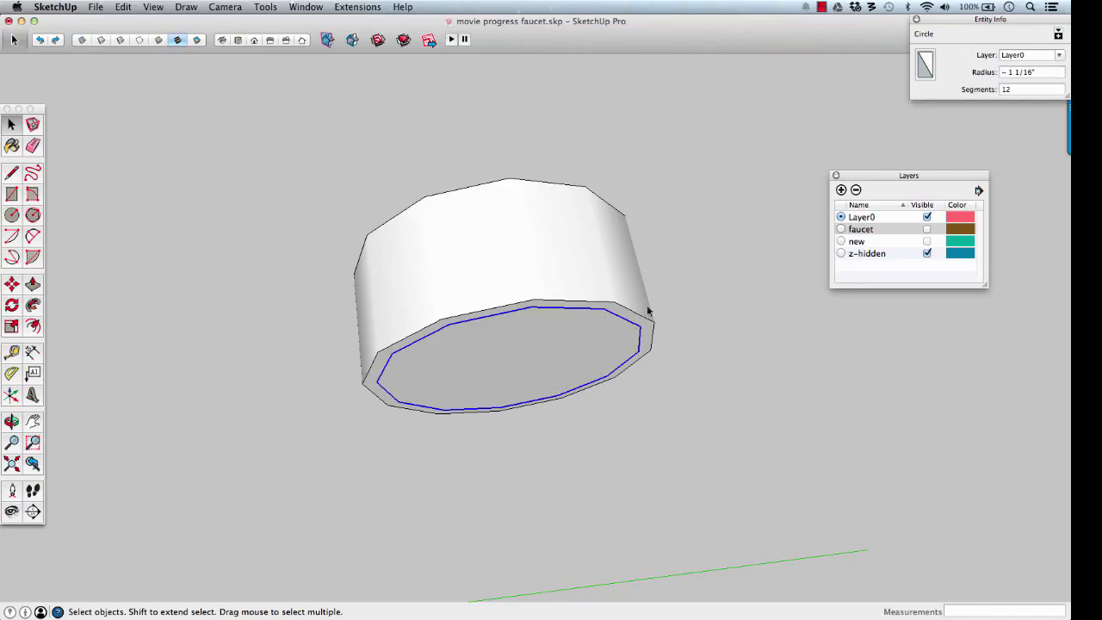
pyautogui.press('m')
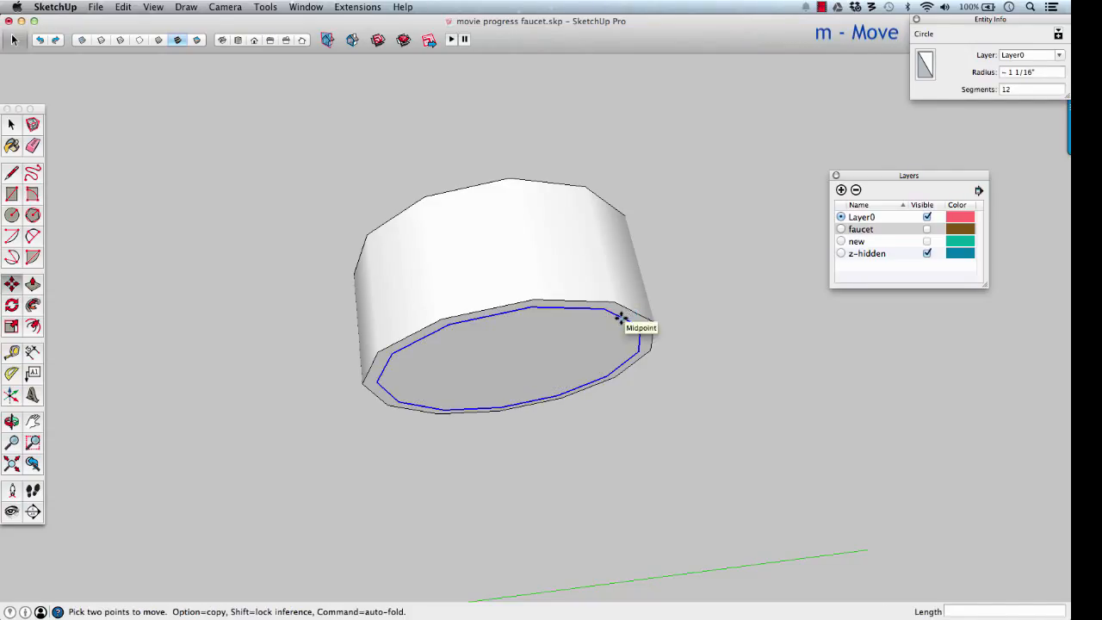
pyautogui.click(644, 322)
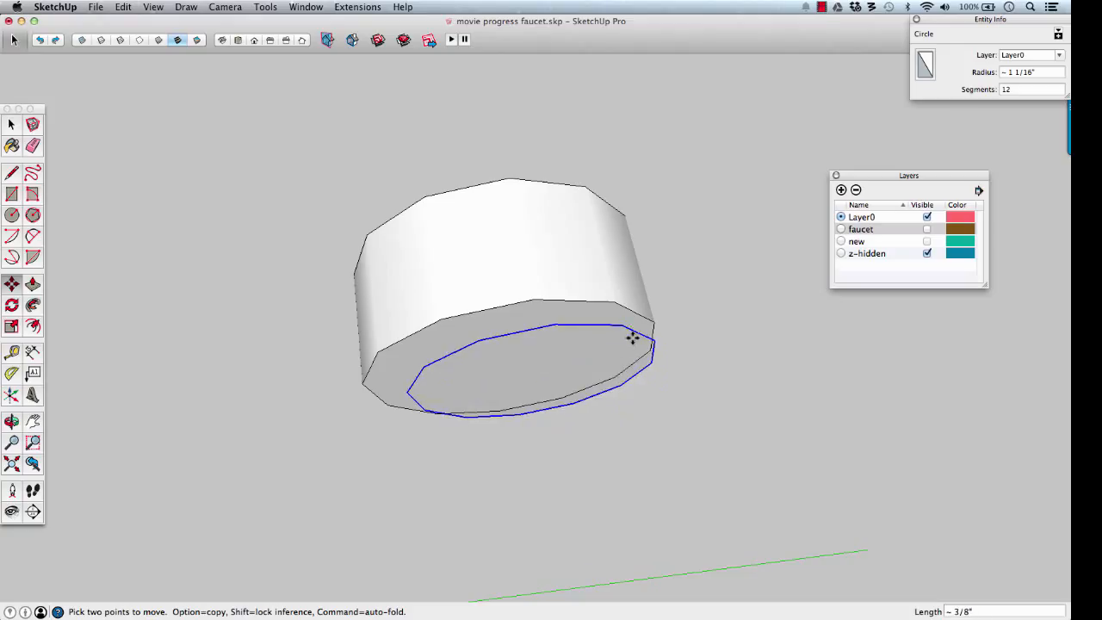
pyautogui.press('super')
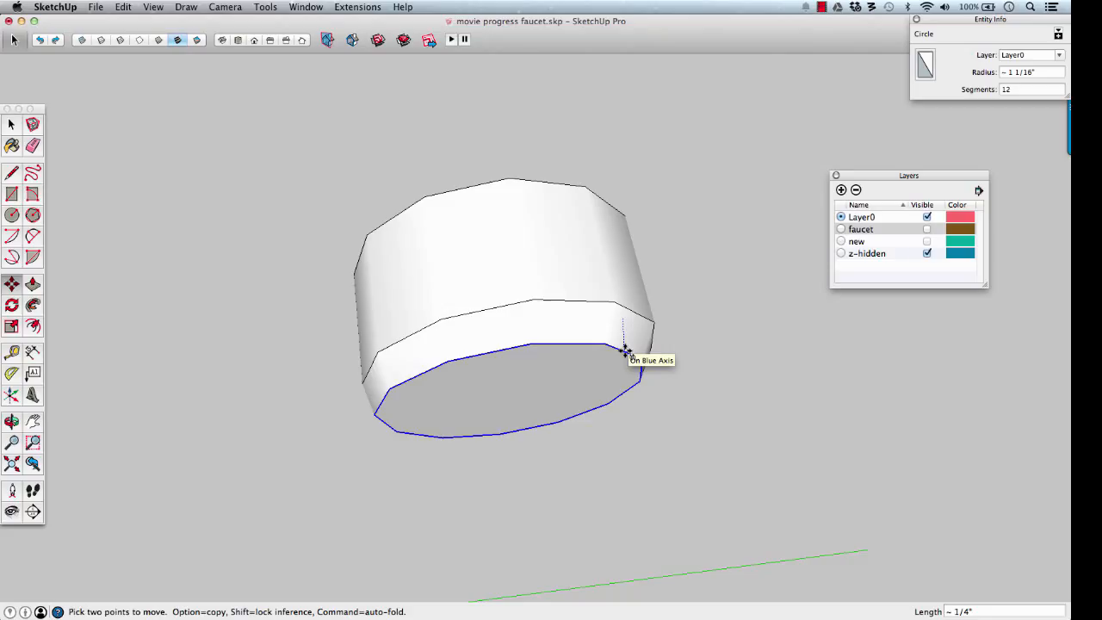
pyautogui.click(626, 351)
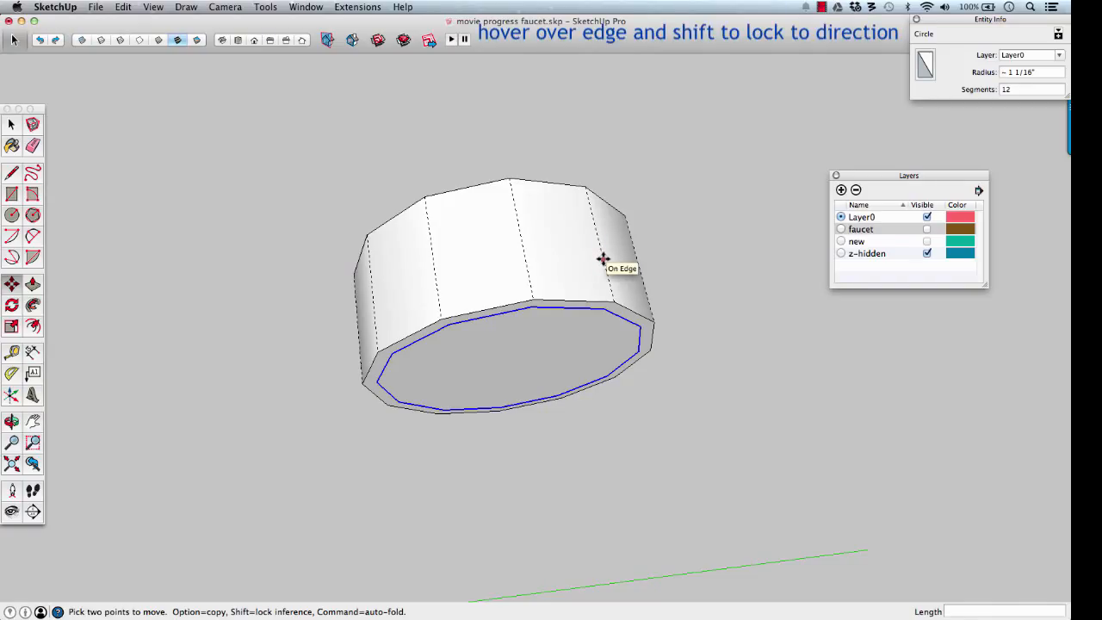
# Move the inner offset circle down along the blue axis with auto-fold, then align it to the CAD outlet's bottom using the shown faucet layer.
pyautogui.click(605, 309)
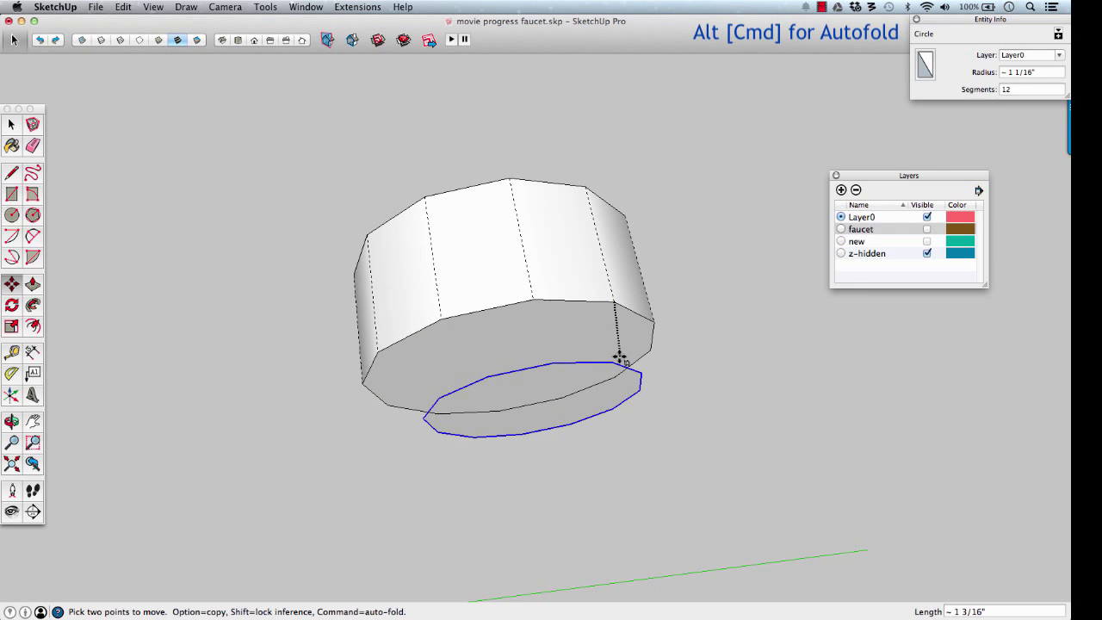
pyautogui.press('super')
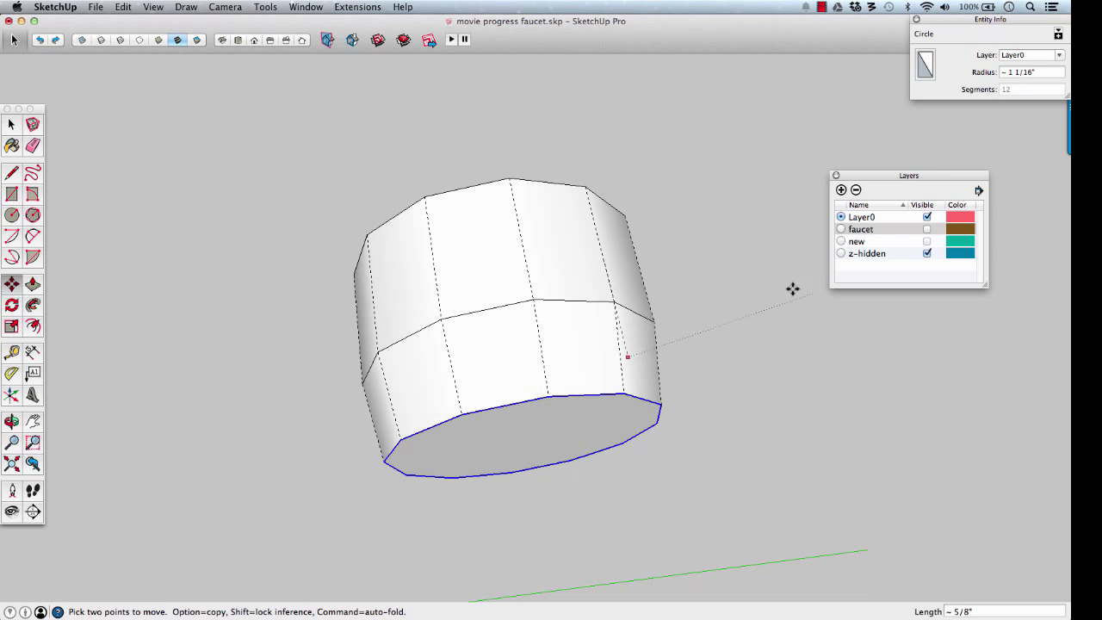
pyautogui.click(927, 231)
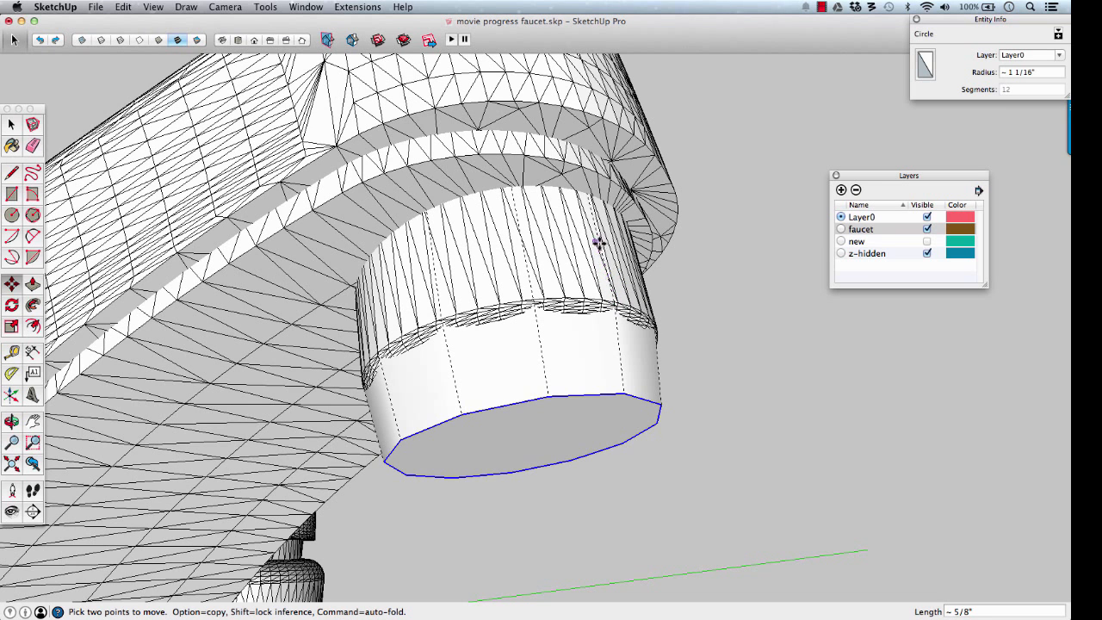
pyautogui.scroll(2, 597, 238)
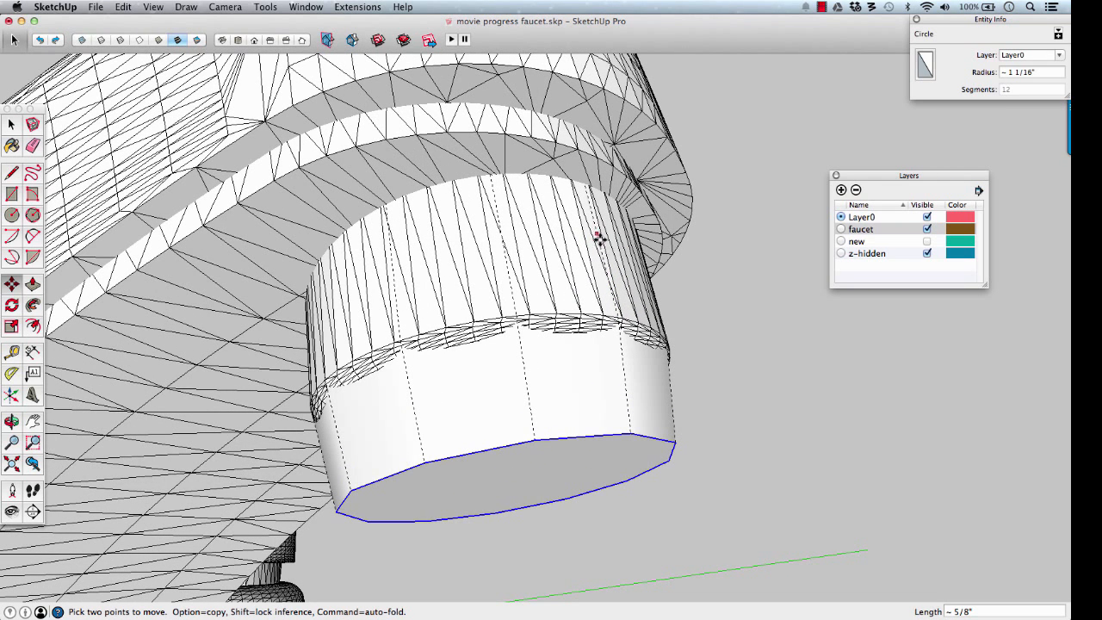
pyautogui.click(630, 435)
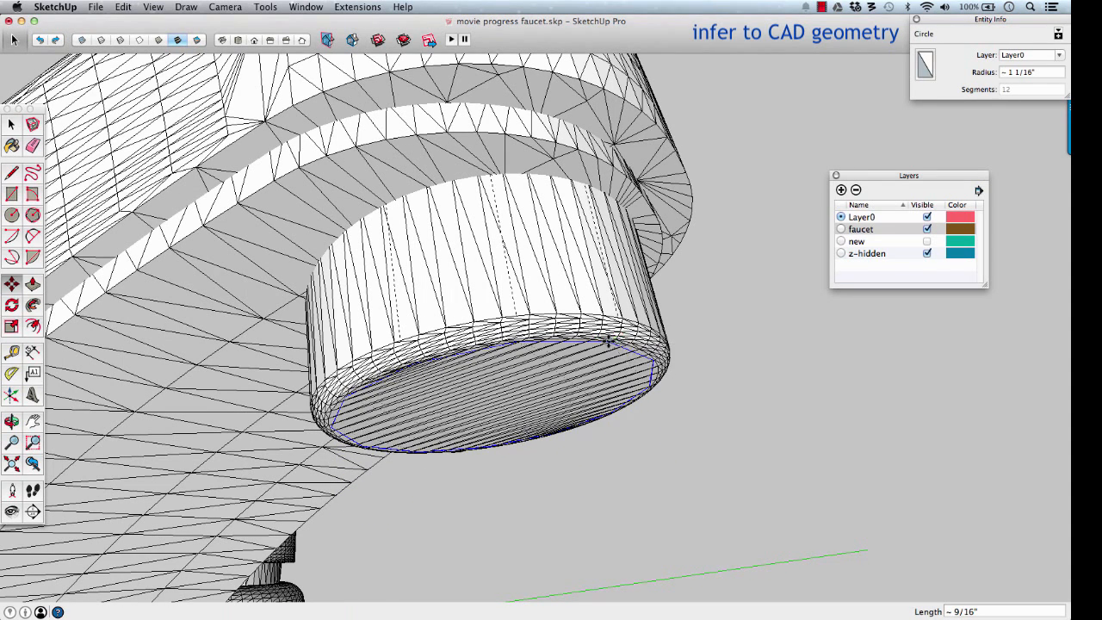
pyautogui.scroll(-5, 595, 360)
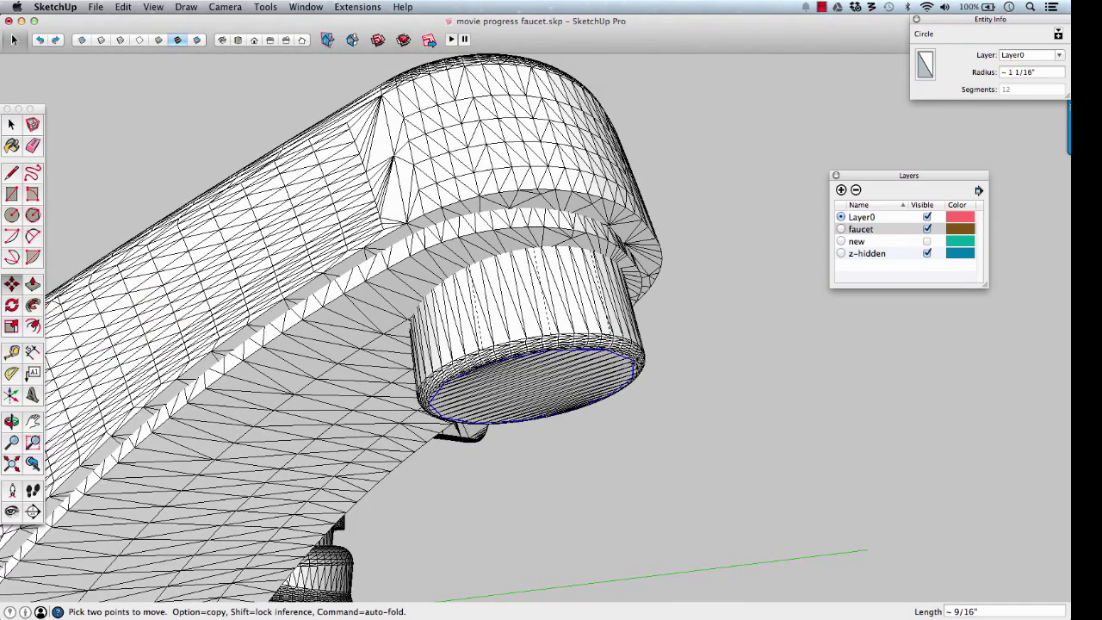
pyautogui.moveTo(704, 343); pyautogui.dragTo(591, 367, button='middle')
# Hide the faucet layer and soften the circular edge between the cylinder's side and its tapered rim.
pyautogui.click(928, 229)
pyautogui.press('space')
pyautogui.click(652, 353)
pyautogui.click(590, 356)
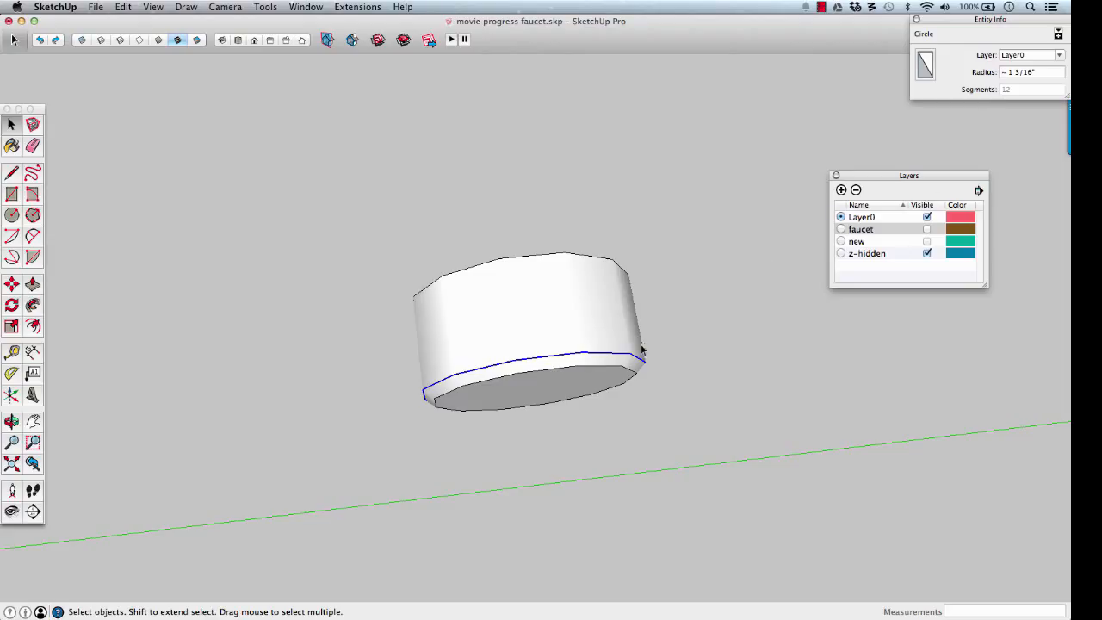
pyautogui.click(1058, 35)
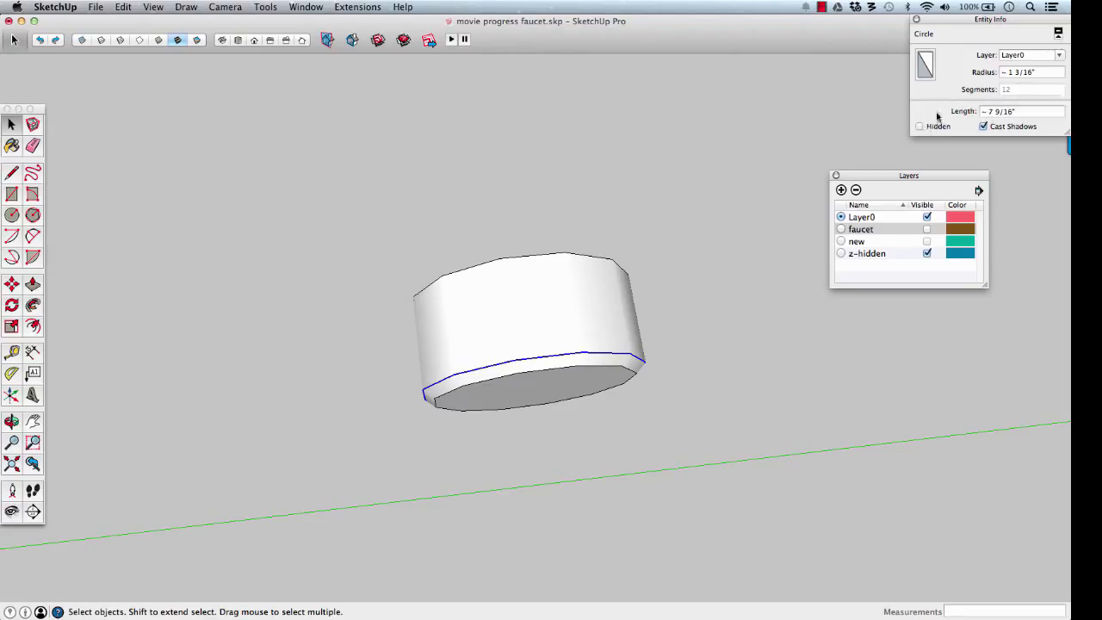
pyautogui.rightClick(587, 358)
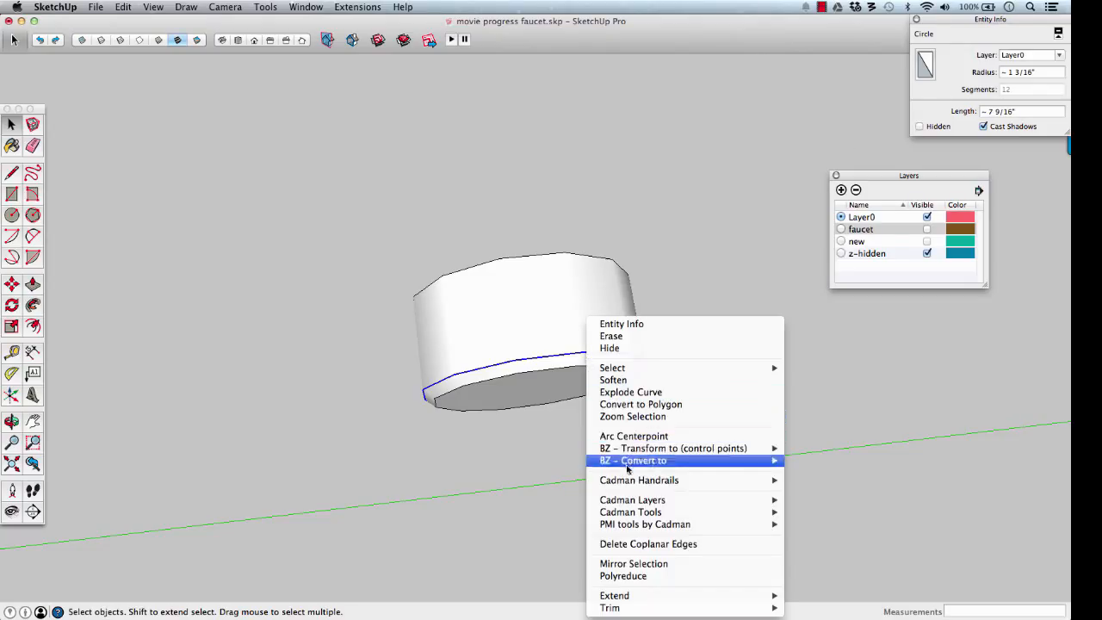
pyautogui.click(630, 381)
pyautogui.click(667, 351)
# Show the "new" layer and group all the connected geometry of the outlet cylinder.
pyautogui.press('o')
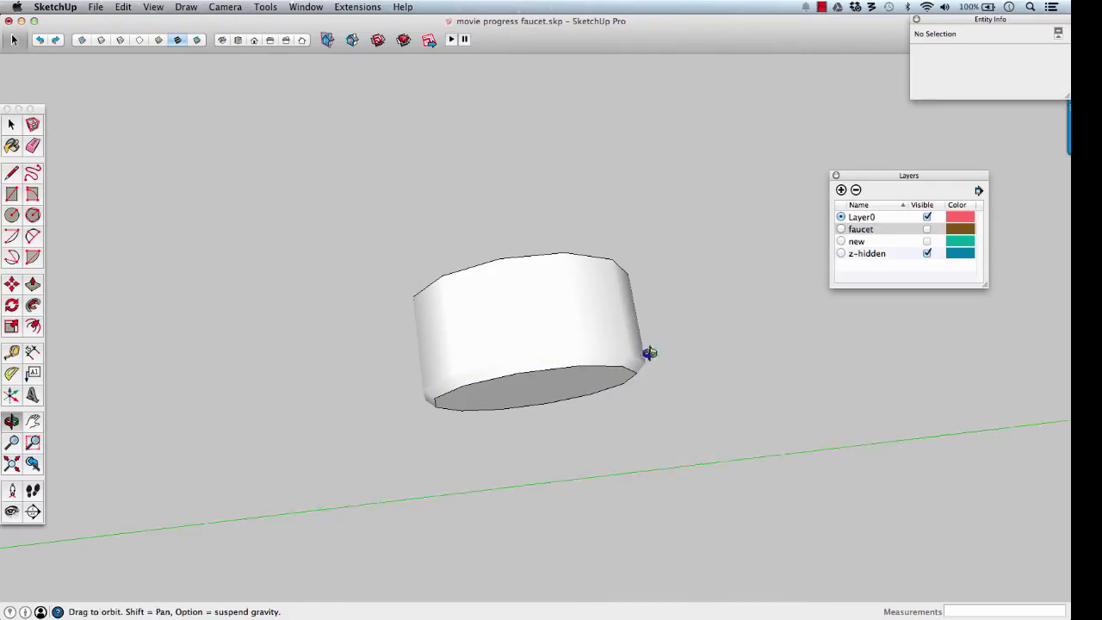
pyautogui.moveTo(650, 353); pyautogui.dragTo(699, 324, button='middle')
pyautogui.scroll(-5, 610, 393)
pyautogui.click(926, 241)
pyautogui.tripleClick(582, 342)
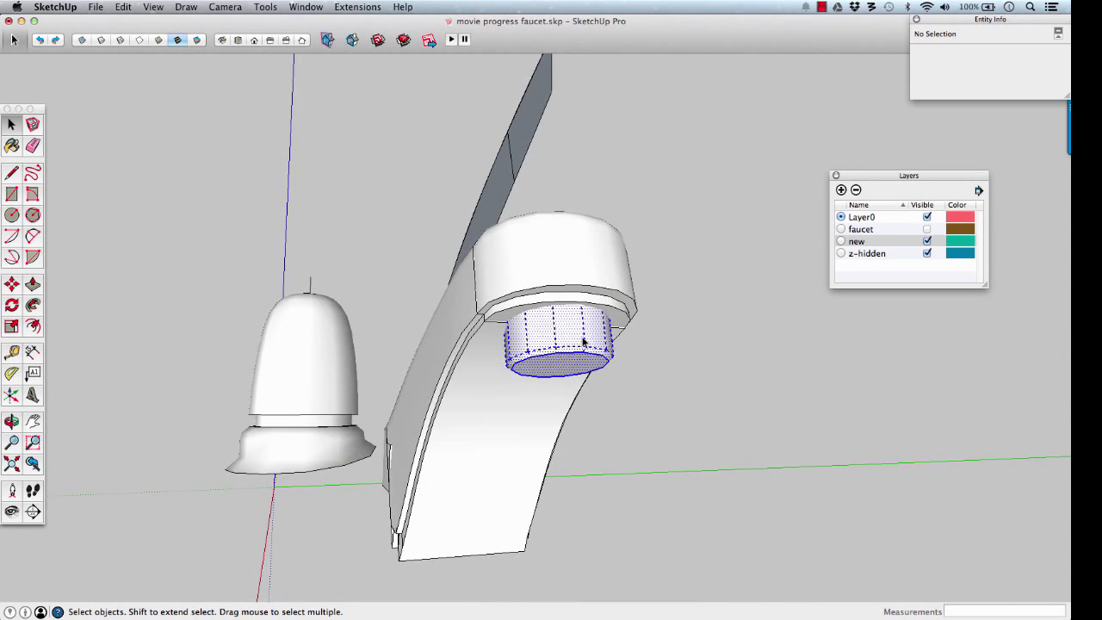
pyautogui.press('g')
pyautogui.moveTo(561, 339); pyautogui.dragTo(635, 361, button='middle')
# Inside the outlet group, offset the bottom edge inward by about 1/16" and push the inner face in about 1/16" as a recess.
pyautogui.scroll(5, 610, 308)
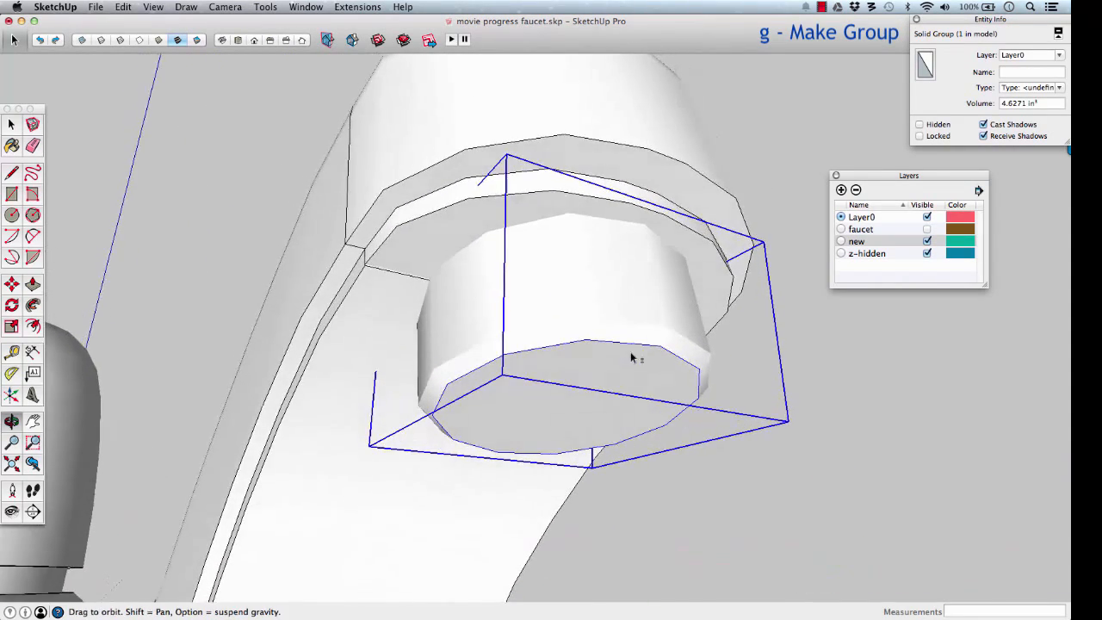
pyautogui.doubleClick(636, 360)
pyautogui.scroll(3, 637, 352)
pyautogui.press('f')
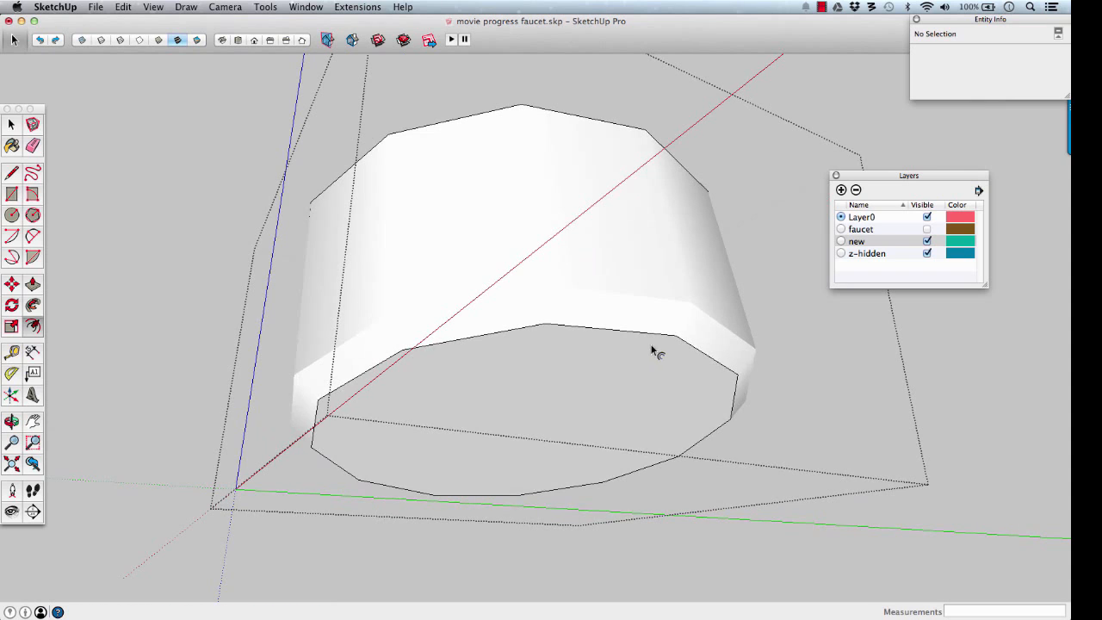
pyautogui.click(658, 336)
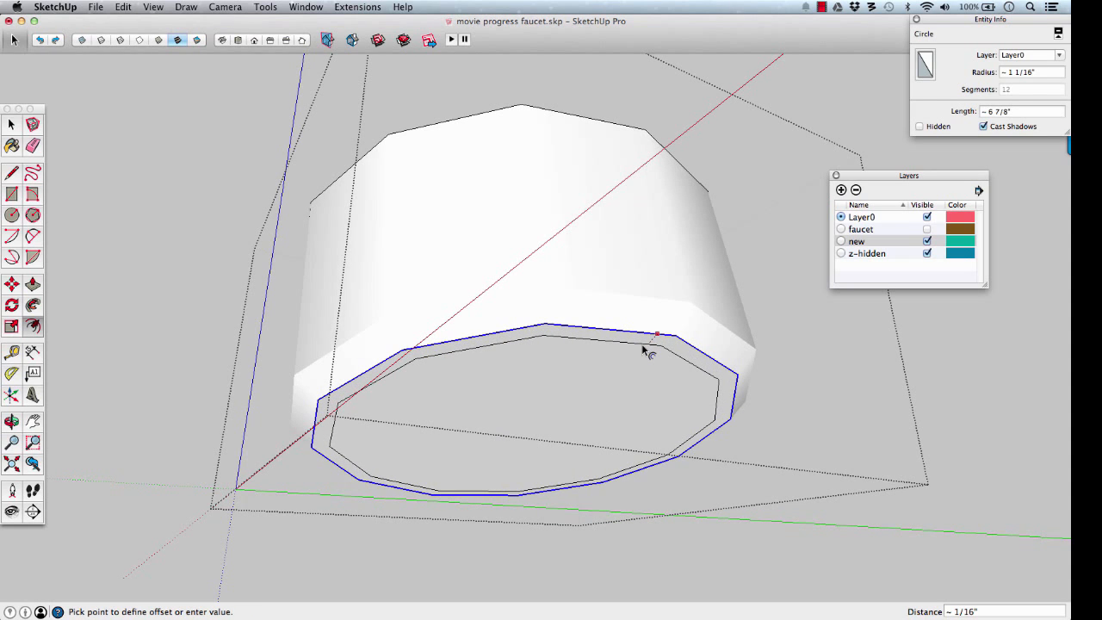
pyautogui.click(644, 352)
pyautogui.press('p')
pyautogui.click(612, 375)
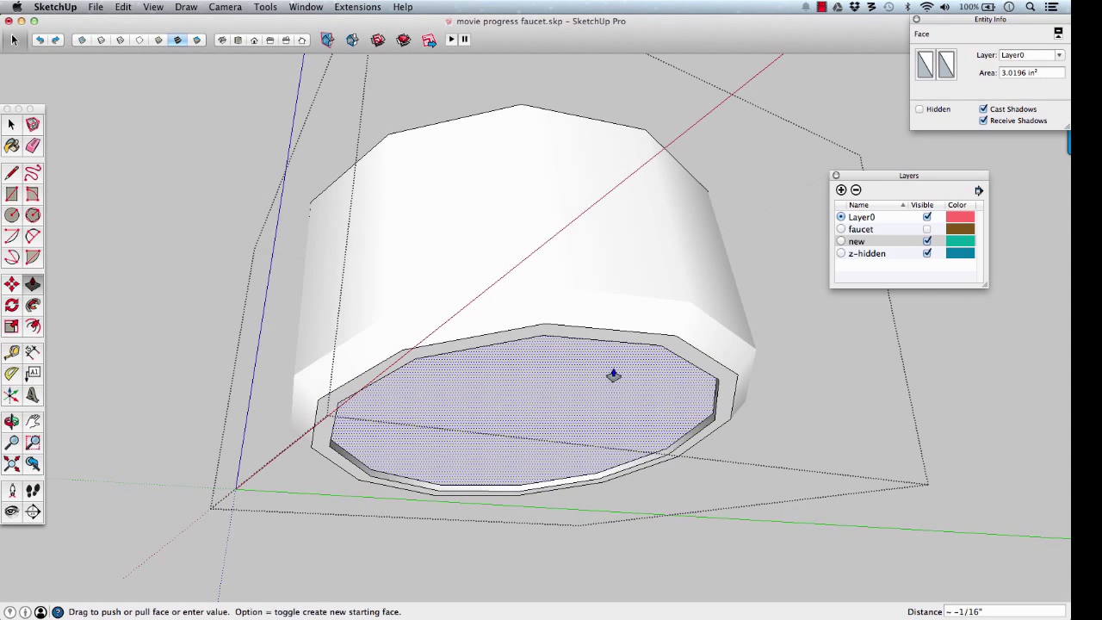
pyautogui.click(614, 374)
pyautogui.scroll(-5, 612, 373)
pyautogui.press('space')
pyautogui.click(746, 381)
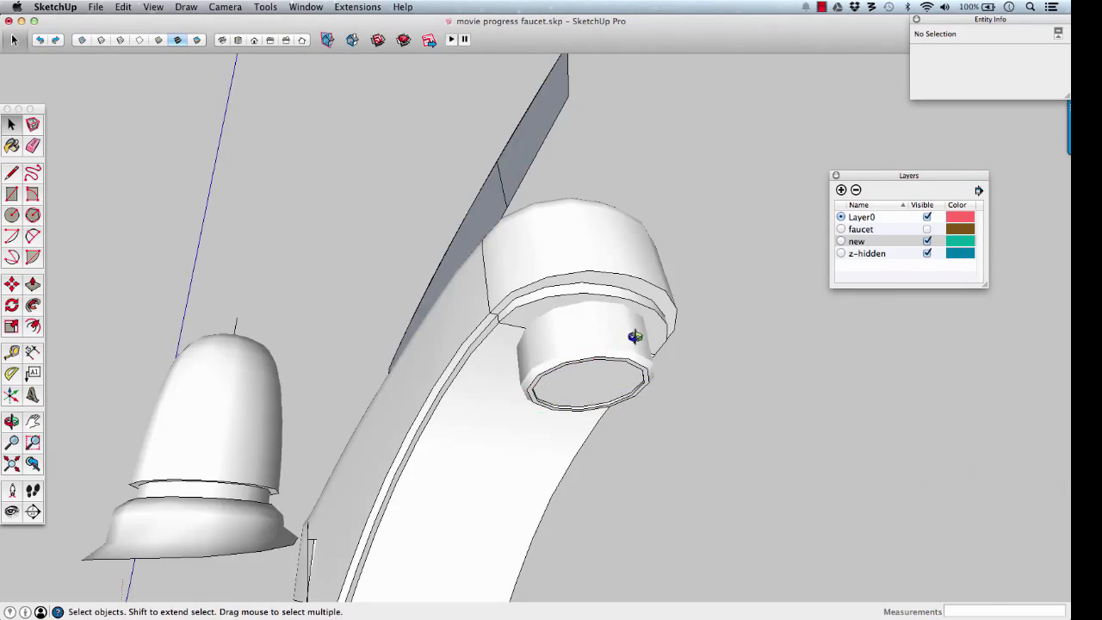
# Compare the outlet's bottom with the CAD geometry by showing the faucet layer briefly and hiding it again.
pyautogui.moveTo(635, 337); pyautogui.dragTo(604, 332, button='middle')
pyautogui.scroll(-4, 708, 441)
pyautogui.scroll(3, 649, 402)
pyautogui.moveTo(650, 401); pyautogui.dragTo(612, 308, button='middle')
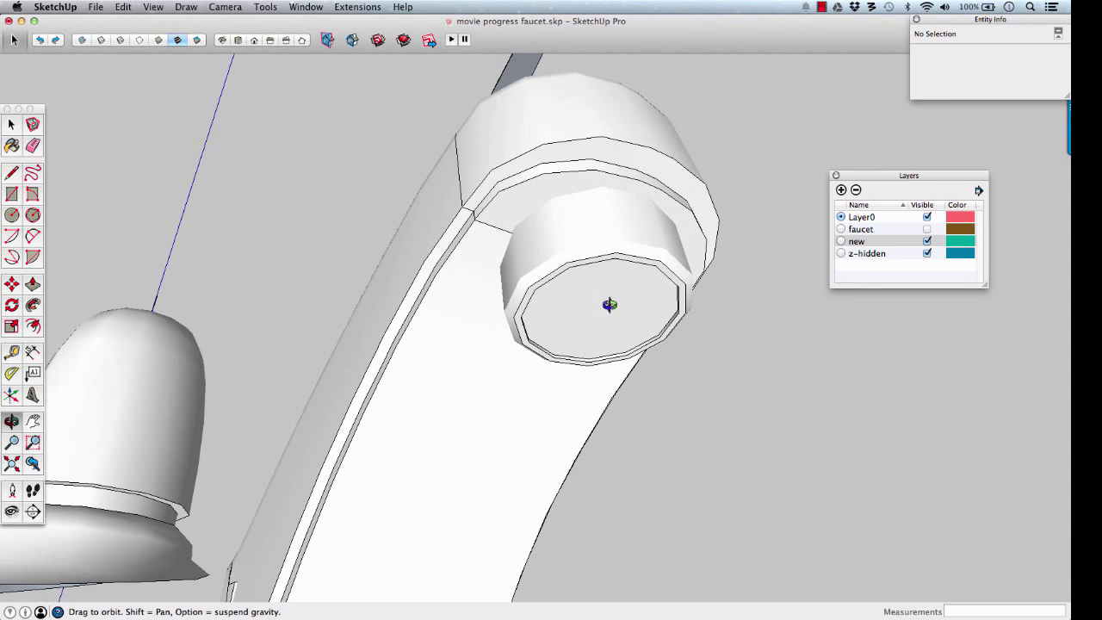
pyautogui.click(928, 230)
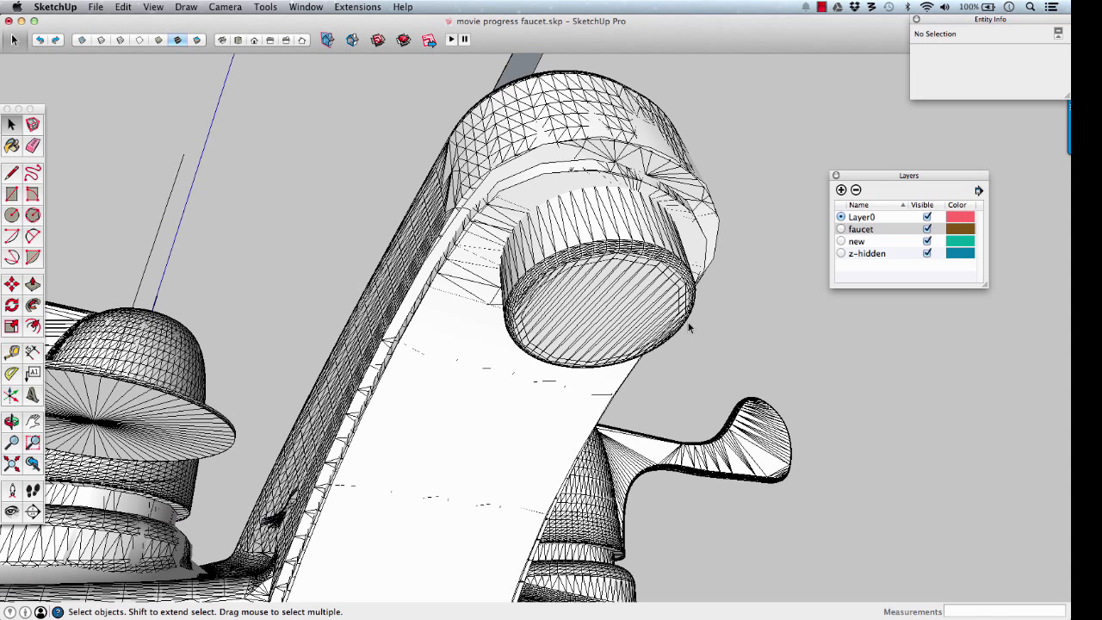
pyautogui.click(928, 230)
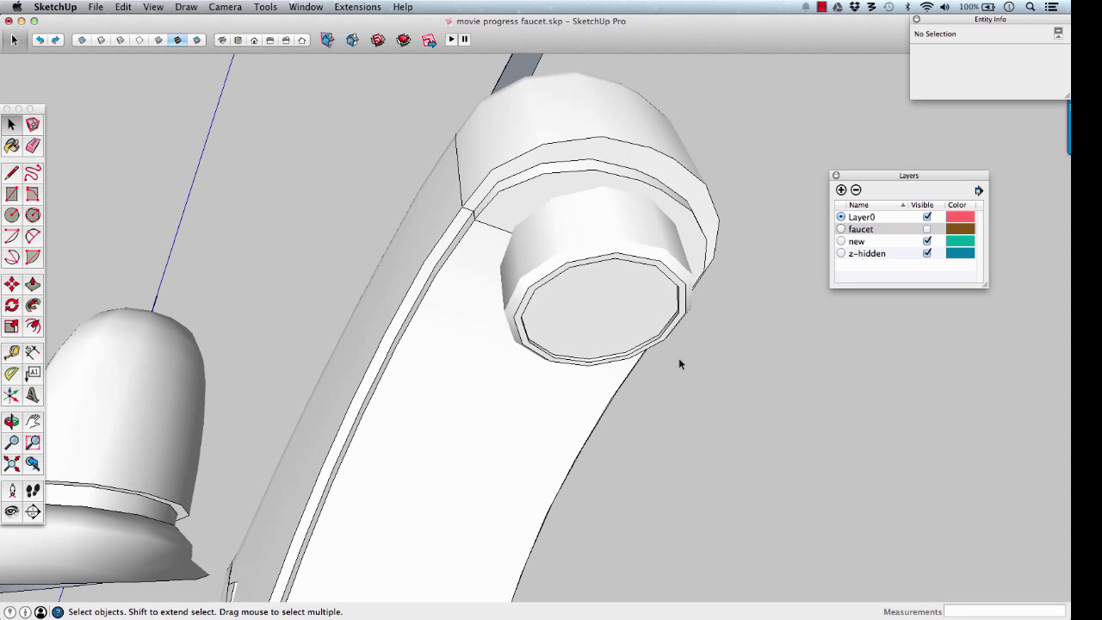
# Undo the recess and the inward offset on the outlet's bottom face, and close the group.
pyautogui.press('super+z')
pyautogui.press('super+z')
pyautogui.press('super+z')
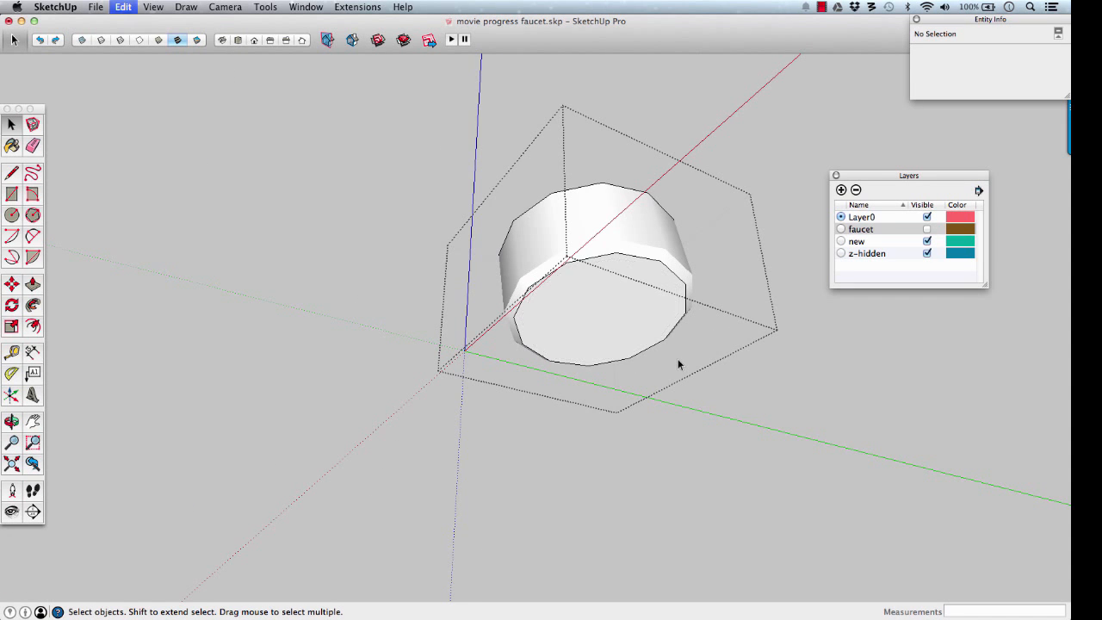
pyautogui.click(788, 317)
# Group the spout's rounded end and the spout body together.
pyautogui.moveTo(664, 295); pyautogui.dragTo(687, 348, button='middle')
pyautogui.scroll(-3, 703, 418)
pyautogui.click(680, 334)
pyautogui.press('space')
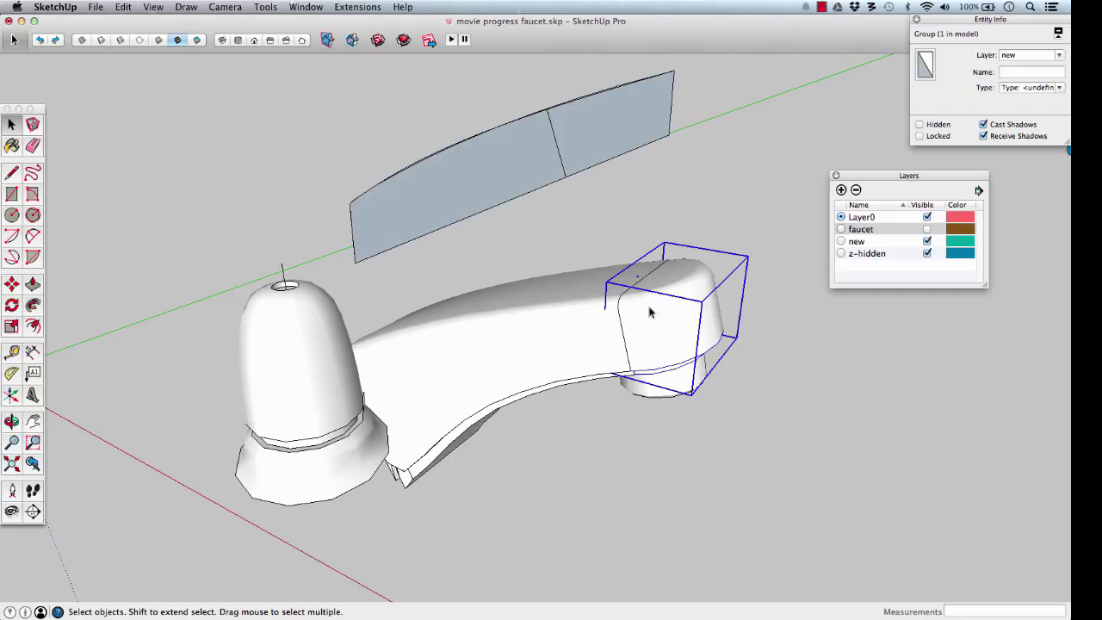
pyautogui.keyDown('shift'); pyautogui.click(589, 324); pyautogui.keyUp('shift')
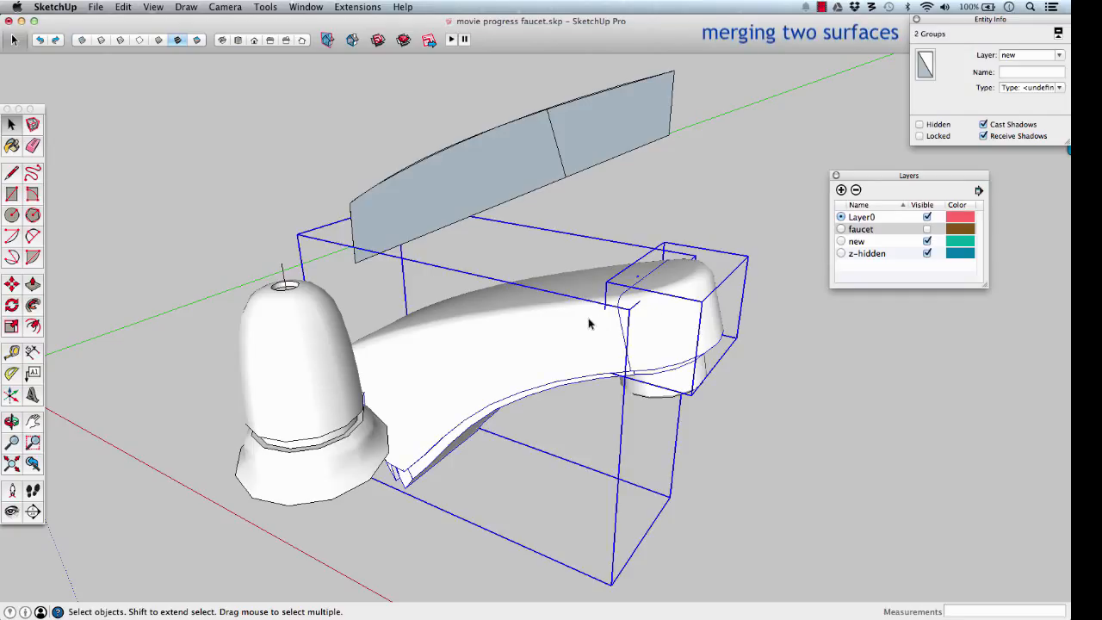
pyautogui.press('g')
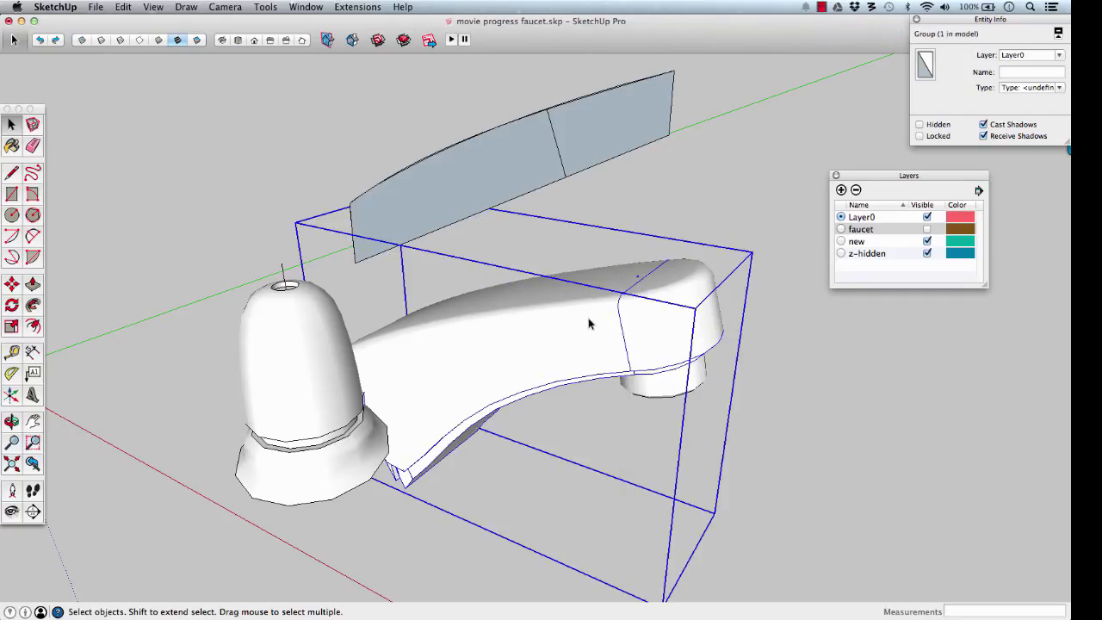
# Open the combined spout group and explode the two groups inside it.
pyautogui.doubleClick(583, 318)
pyautogui.scroll(5, 587, 318)
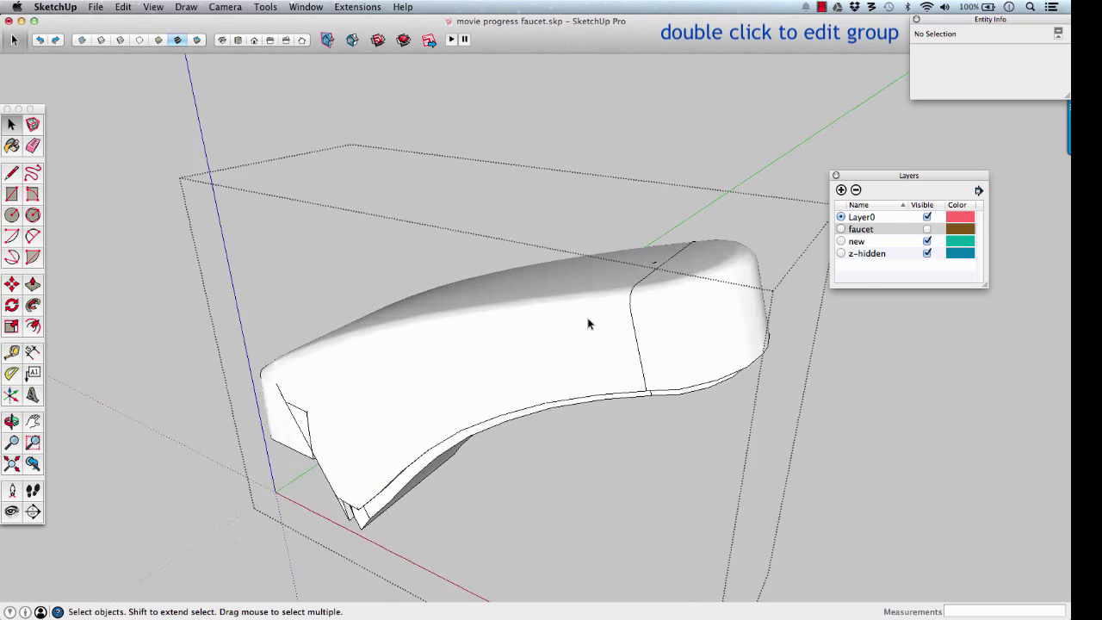
pyautogui.click(692, 311)
pyautogui.keyDown('shift'); pyautogui.click(693, 309); pyautogui.keyUp('shift')
pyautogui.rightClick(693, 308)
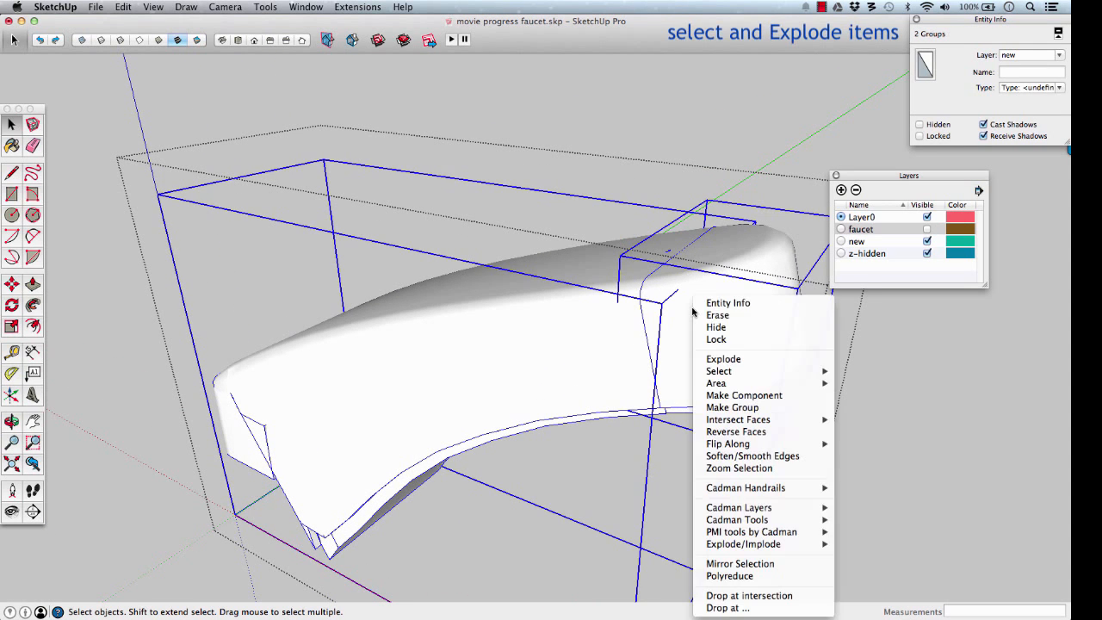
pyautogui.click(732, 360)
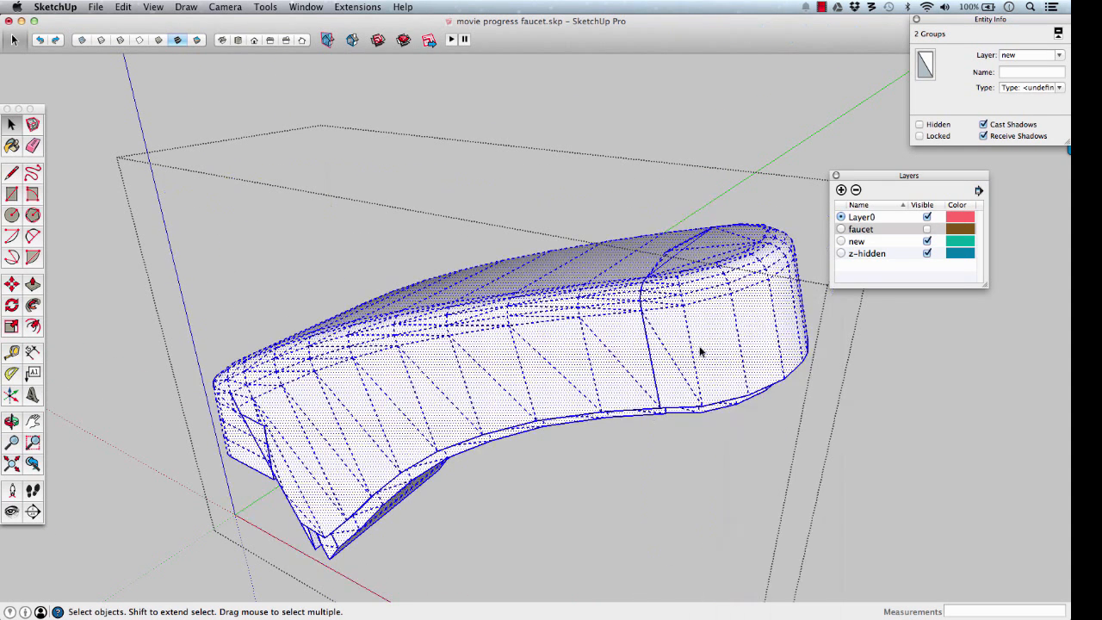
pyautogui.click(649, 213)
# Make the shared seam edges between the spout's rounded end and its body Soft, trying Smooth but leaving it off.
pyautogui.click(664, 287)
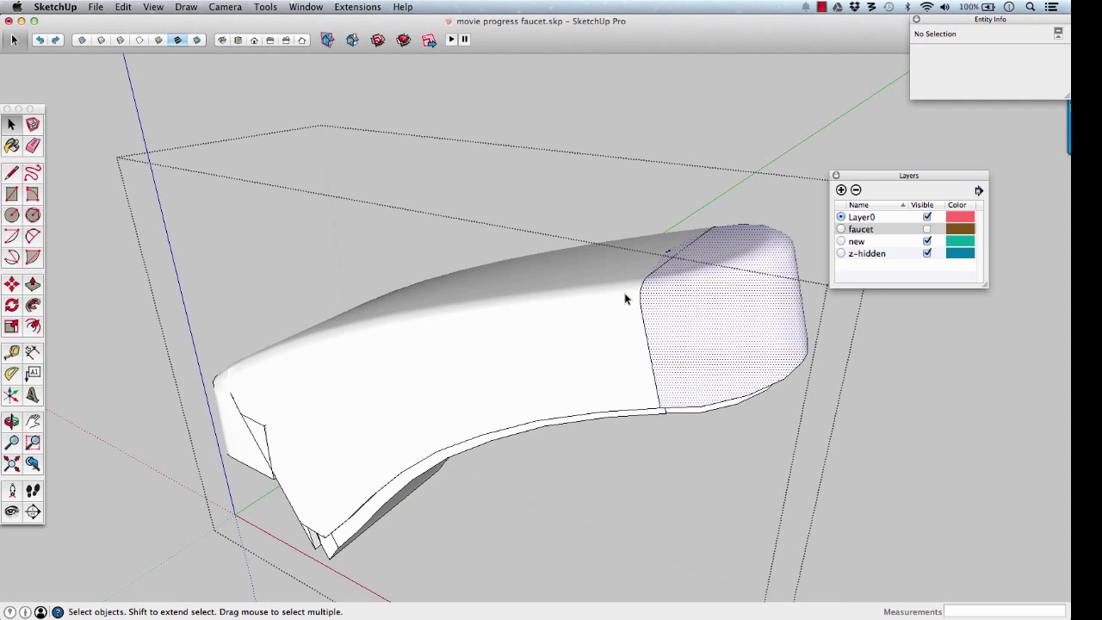
pyautogui.click(610, 301)
pyautogui.moveTo(610, 301); pyautogui.dragTo(759, 276, button='middle')
pyautogui.click(700, 292)
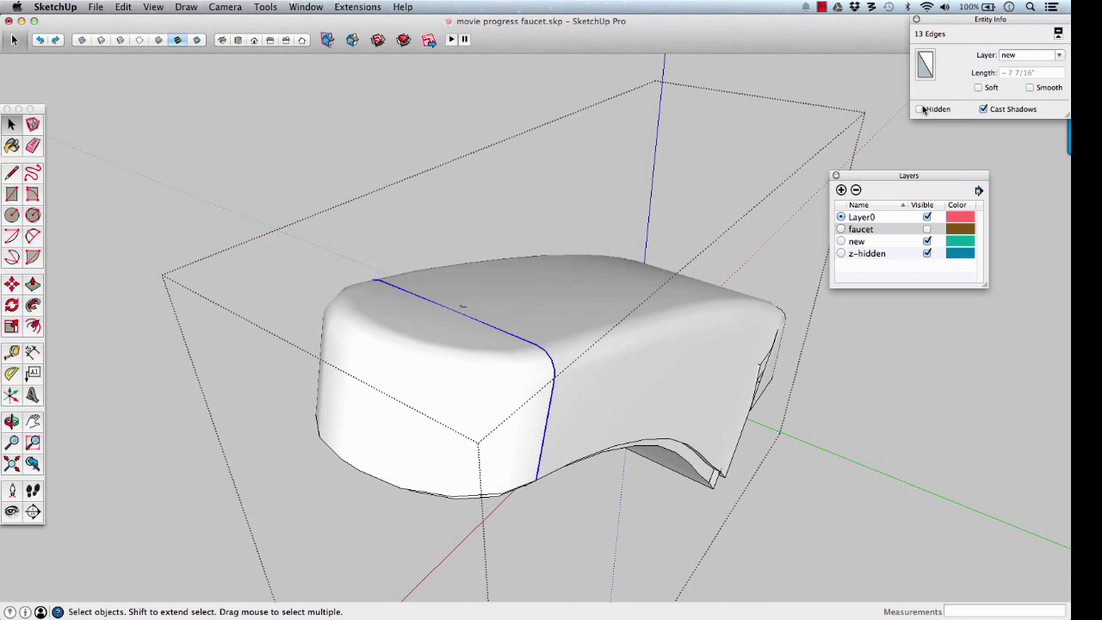
pyautogui.click(979, 87)
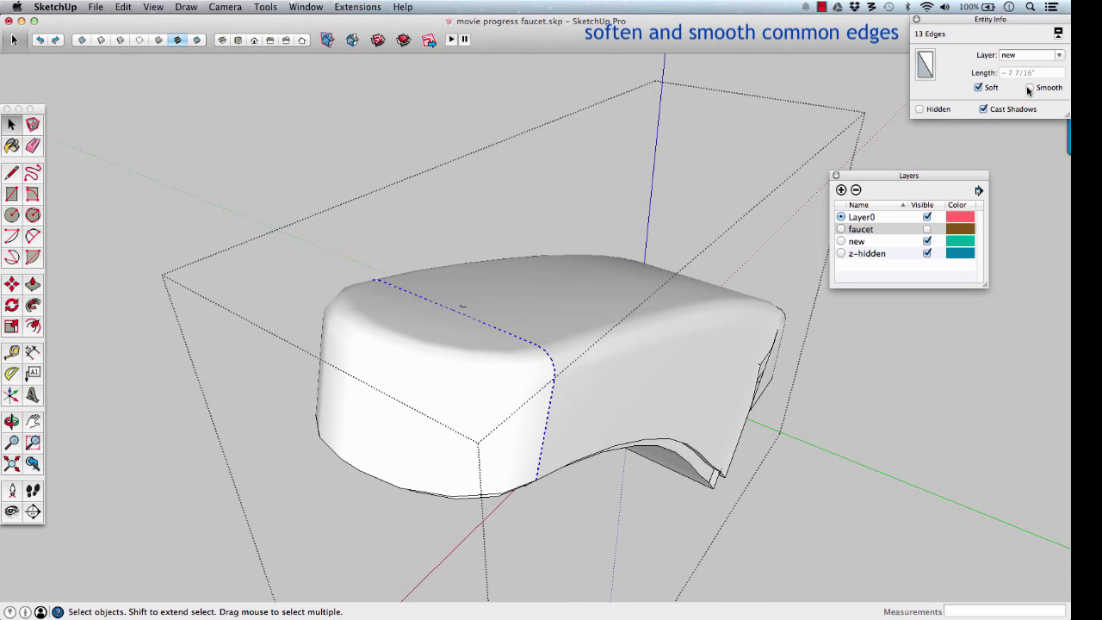
pyautogui.click(1030, 88)
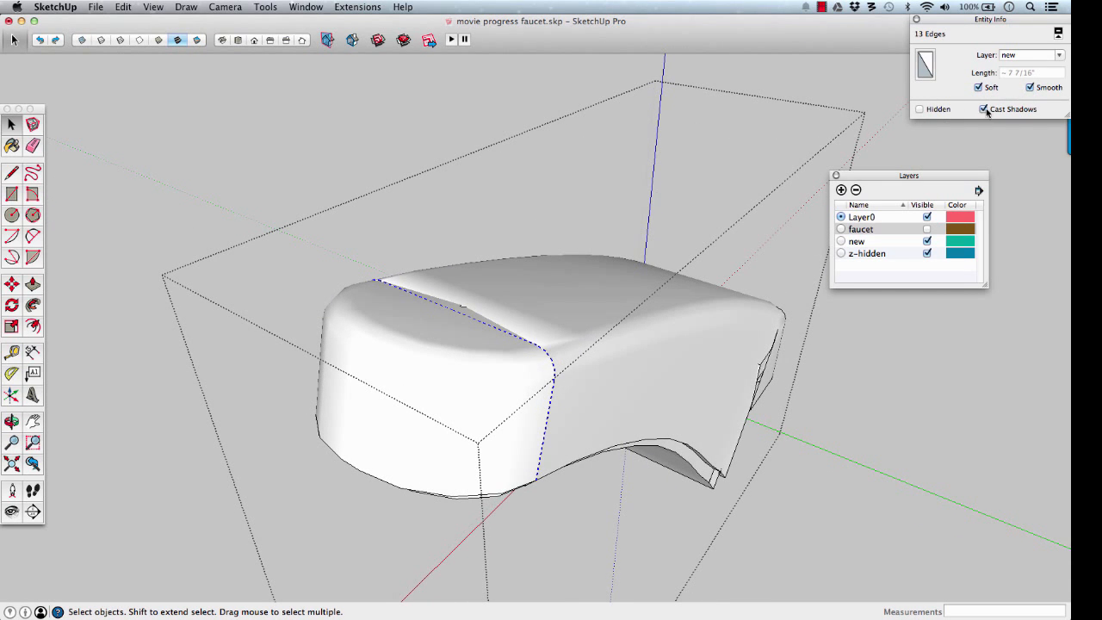
pyautogui.click(1031, 88)
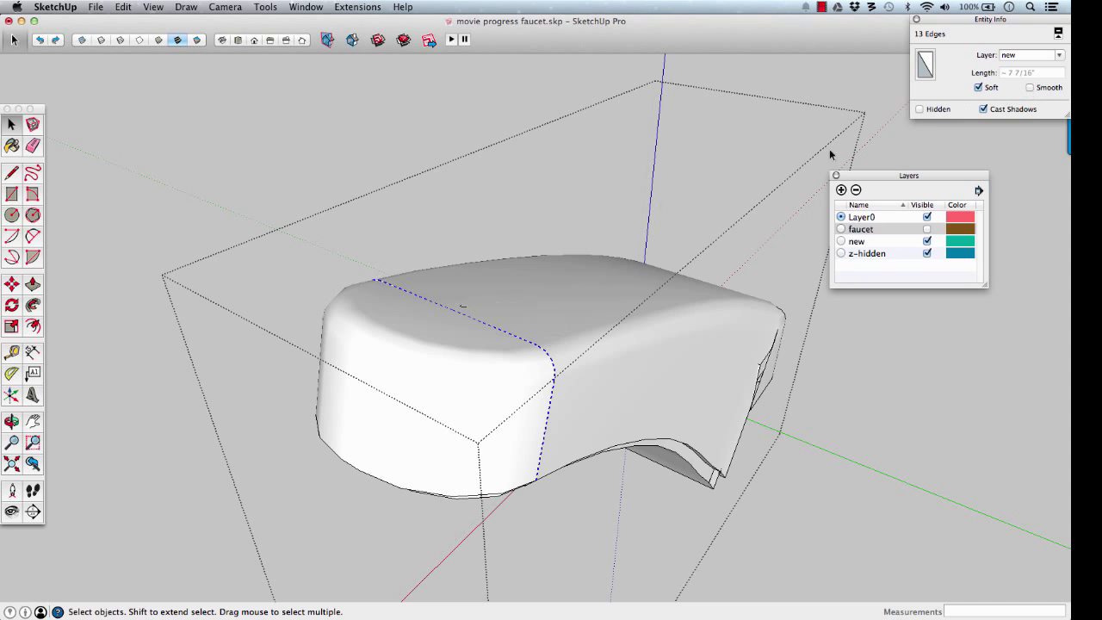
pyautogui.click(500, 219)
# Examine the blended seam on the spout's top surface from several angles for leftover edge fragments.
pyautogui.press('o')
pyautogui.moveTo(438, 232); pyautogui.dragTo(257, 365)
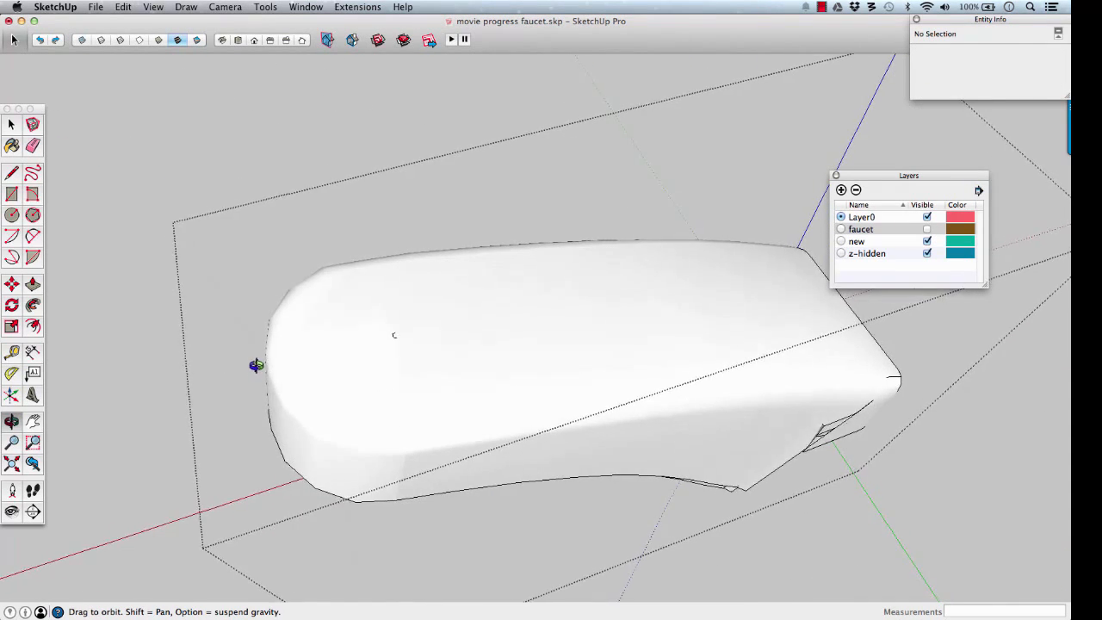
pyautogui.press('space')
pyautogui.scroll(8, 391, 349)
pyautogui.scroll(-10, 401, 332)
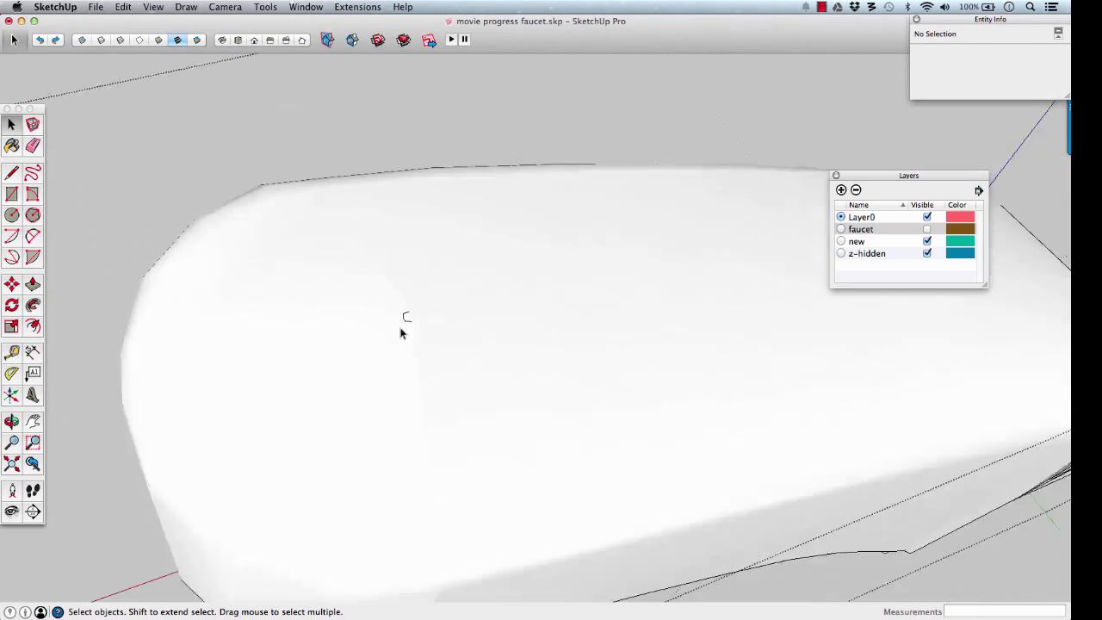
pyautogui.press('o')
pyautogui.moveTo(403, 330); pyautogui.dragTo(379, 260)
pyautogui.press('space')
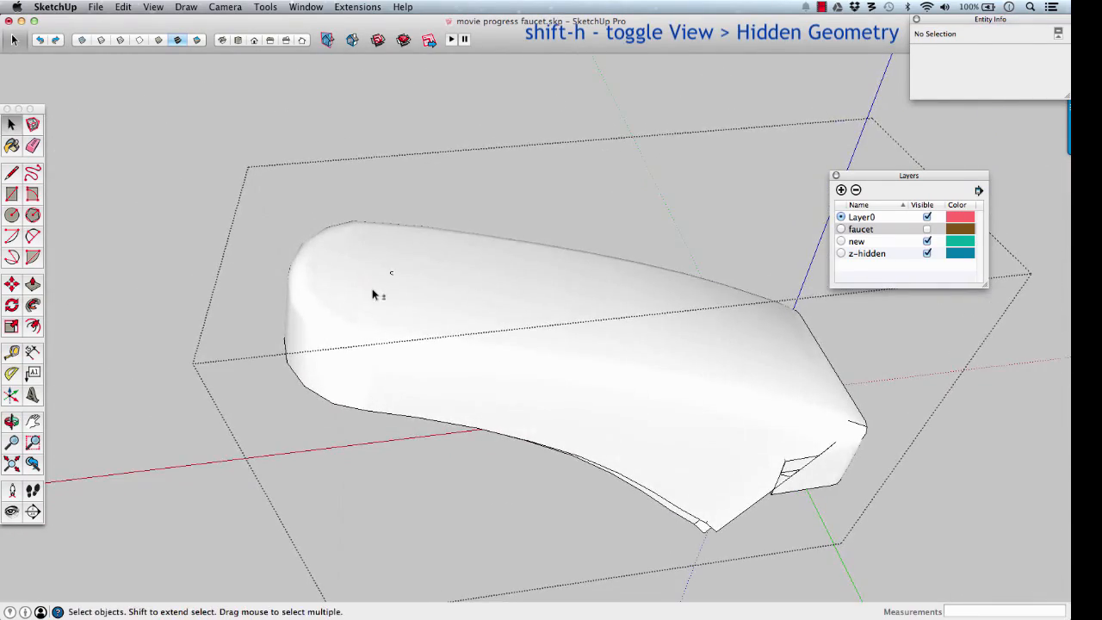
# Turn on the display of hidden geometry and examine the small stray edges at the middle of the spout's seam.
pyautogui.hotkey('shift', 'h')
pyautogui.press('o')
pyautogui.moveTo(402, 295); pyautogui.dragTo(414, 313)
pyautogui.press('space')
pyautogui.scroll(5, 392, 298)
pyautogui.scroll(3, 392, 297)
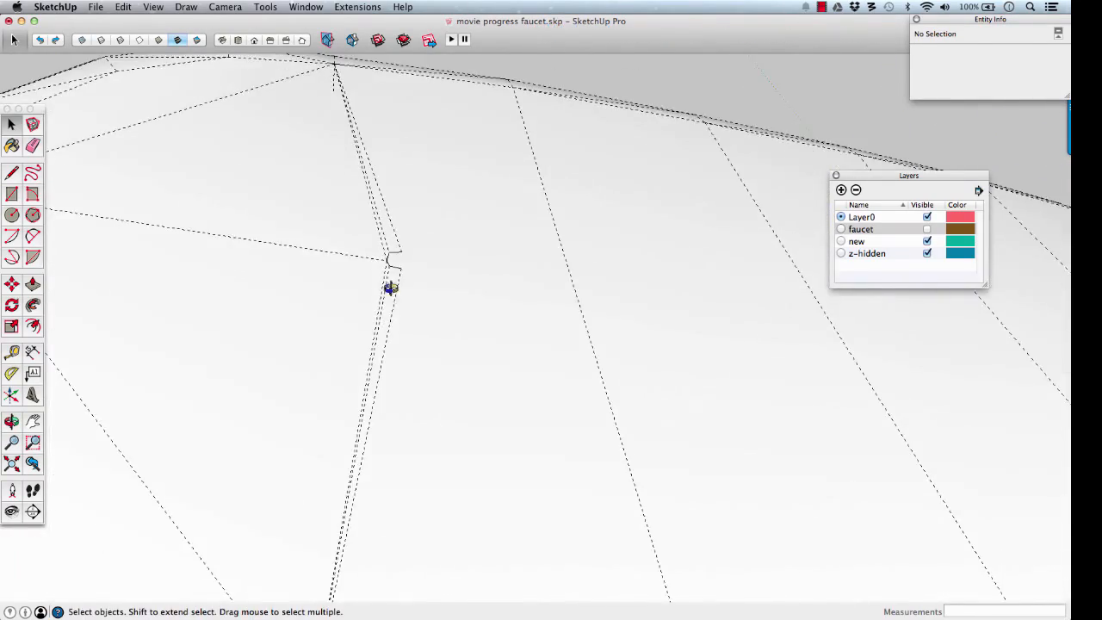
# Turn on X-ray and move the stray vertices at the middle of the spout's top seam together to close the slit.
pyautogui.keyDown('shift'); pyautogui.moveTo(391, 290); pyautogui.dragTo(482, 322, button='middle'); pyautogui.keyUp('shift')
pyautogui.press('t')
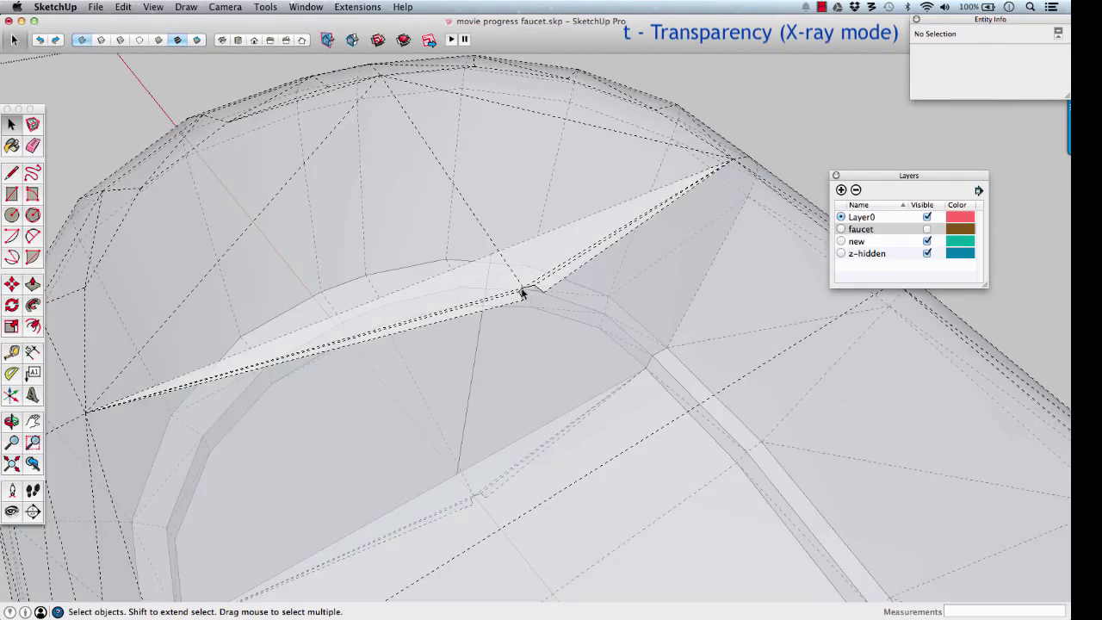
pyautogui.moveTo(500, 282); pyautogui.dragTo(554, 324, button='middle')
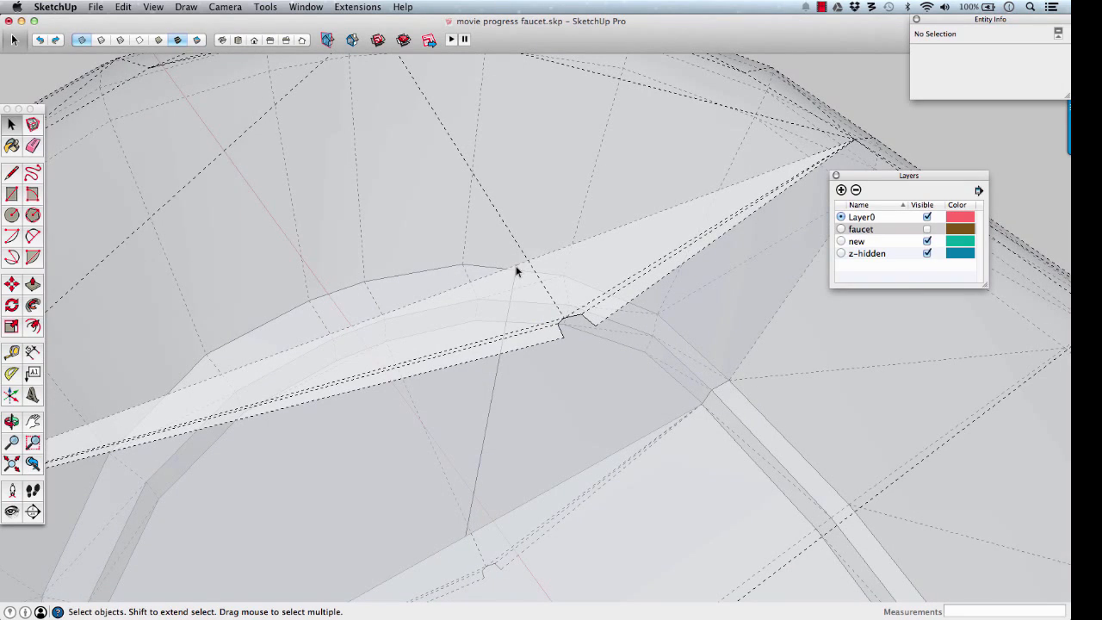
pyautogui.scroll(-5, 515, 269)
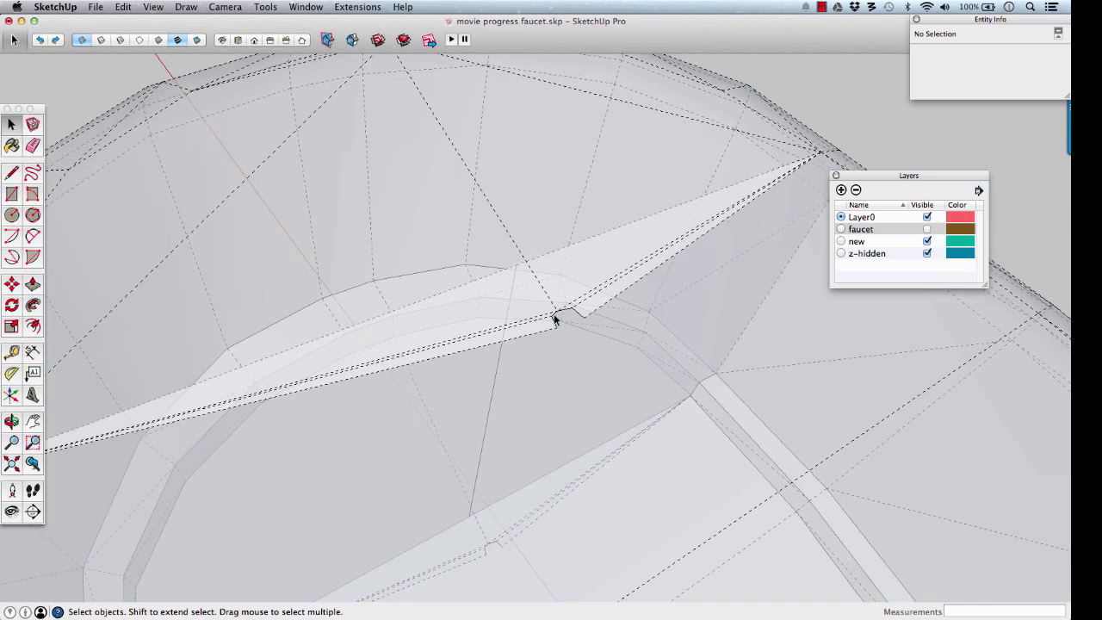
pyautogui.scroll(3, 556, 317)
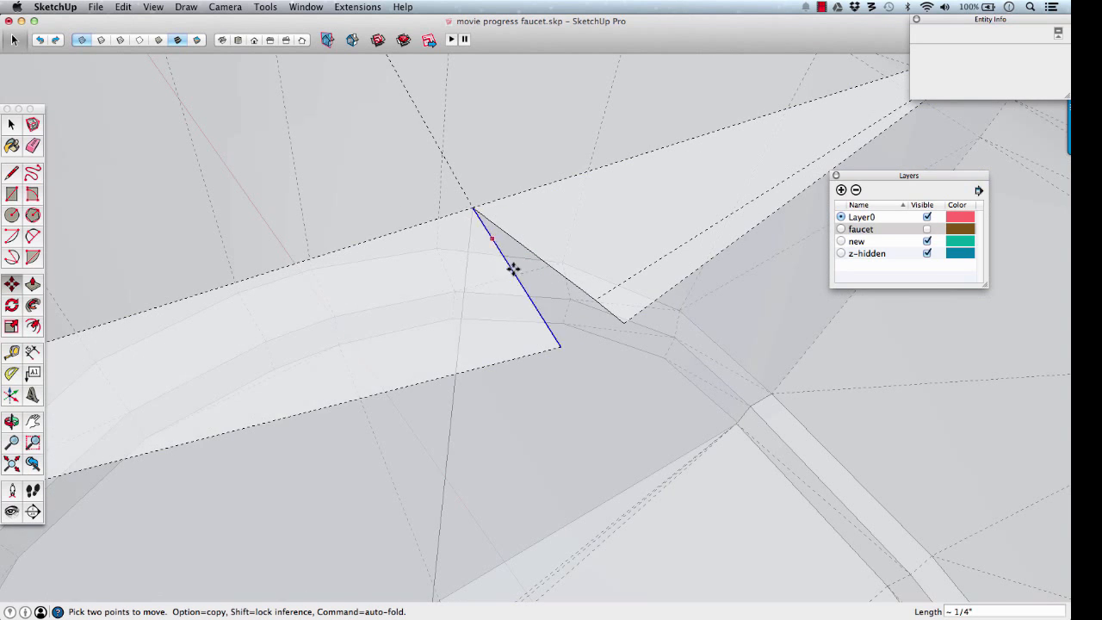
pyautogui.click(473, 206)
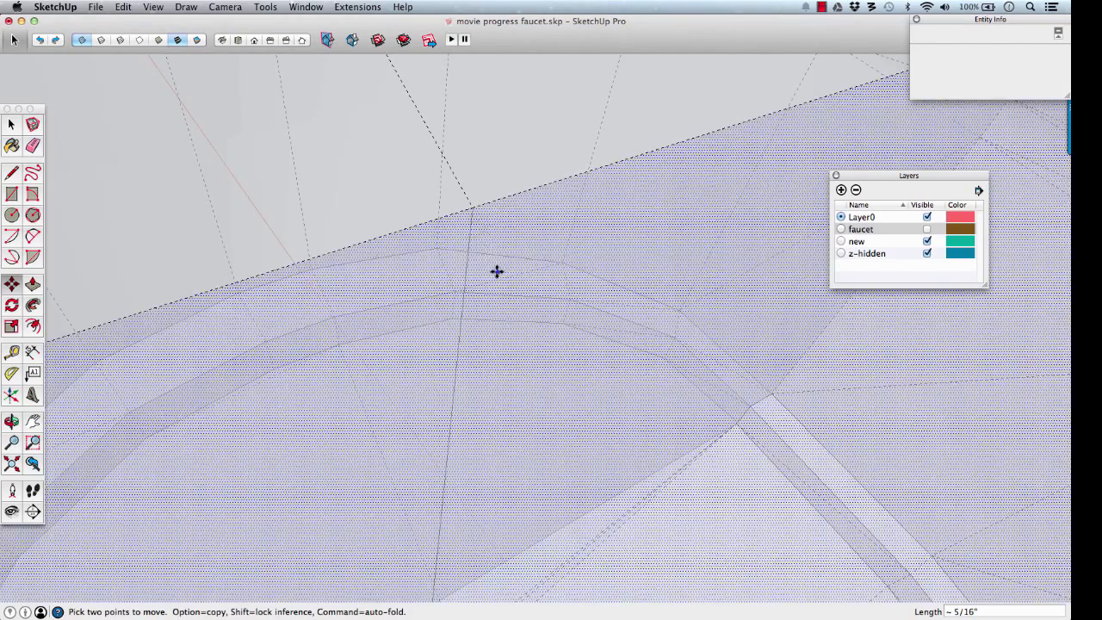
pyautogui.scroll(-5, 497, 271)
pyautogui.scroll(-3, 483, 359)
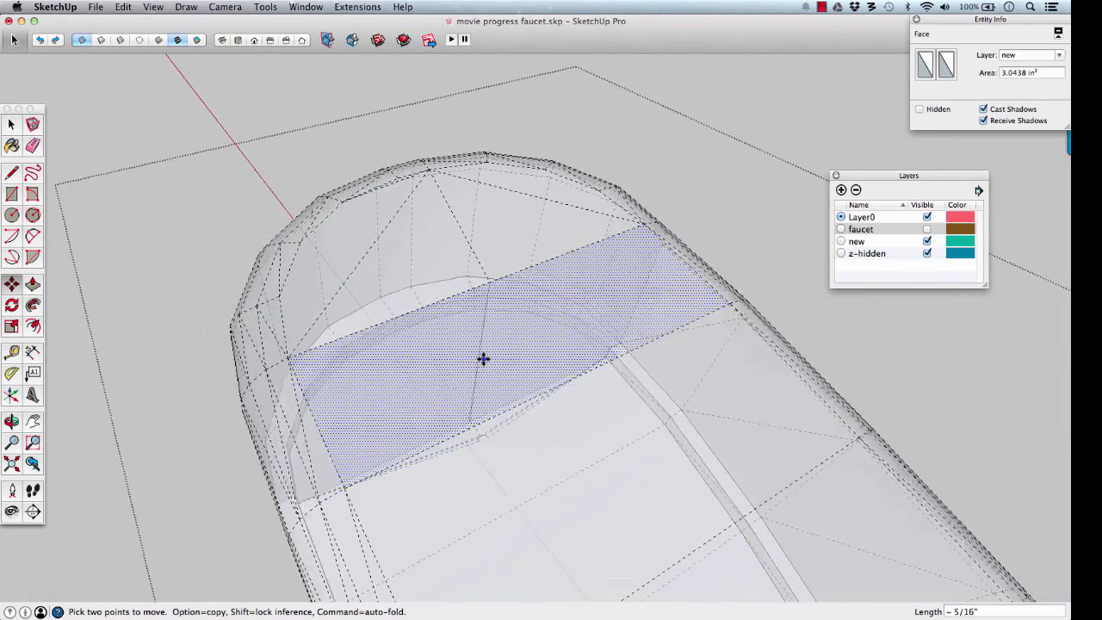
# Select the spout's body and rounded-end surfaces in turn, with hidden geometry off, to check whether they form one surface.
pyautogui.moveTo(464, 360); pyautogui.dragTo(557, 273, button='middle')
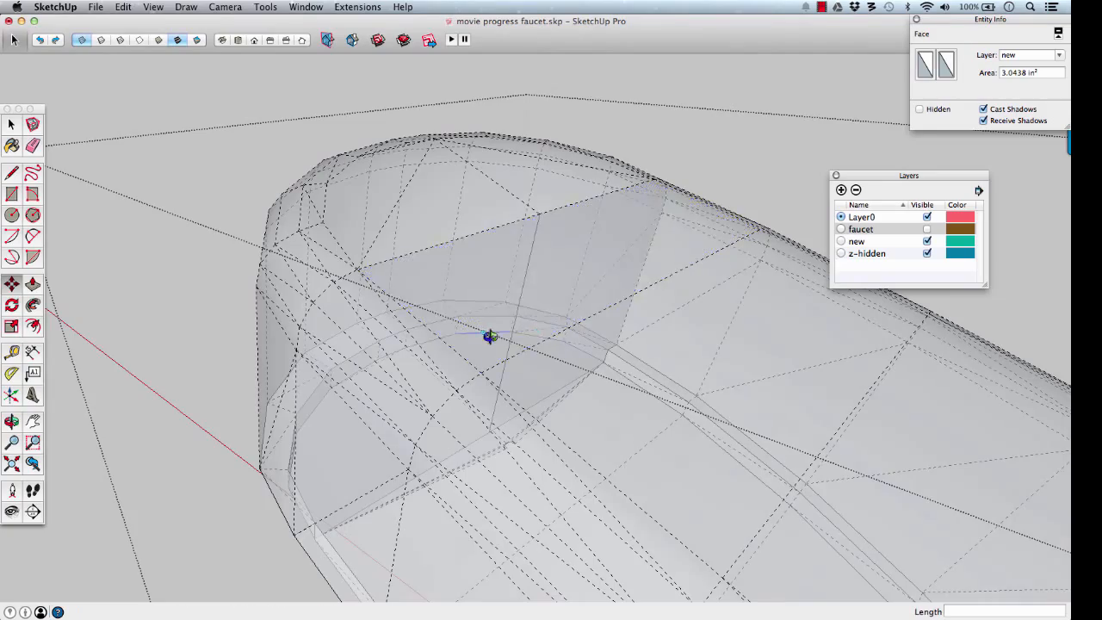
pyautogui.moveTo(497, 333); pyautogui.dragTo(548, 335, button='middle')
pyautogui.scroll(-1, 510, 335)
pyautogui.press('x')
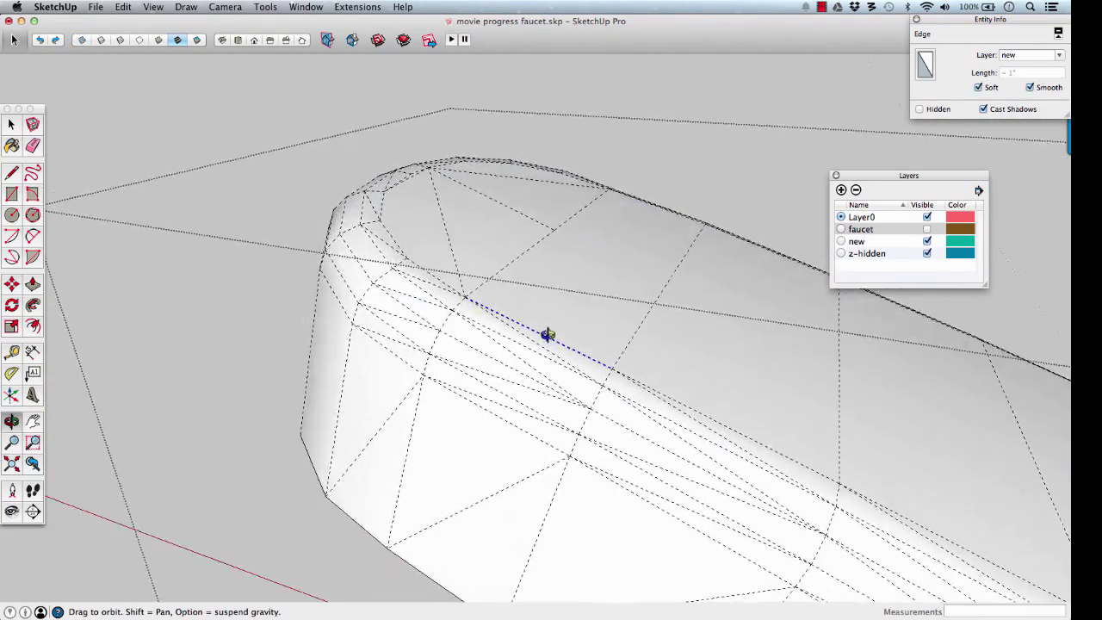
pyautogui.scroll(-4, 545, 332)
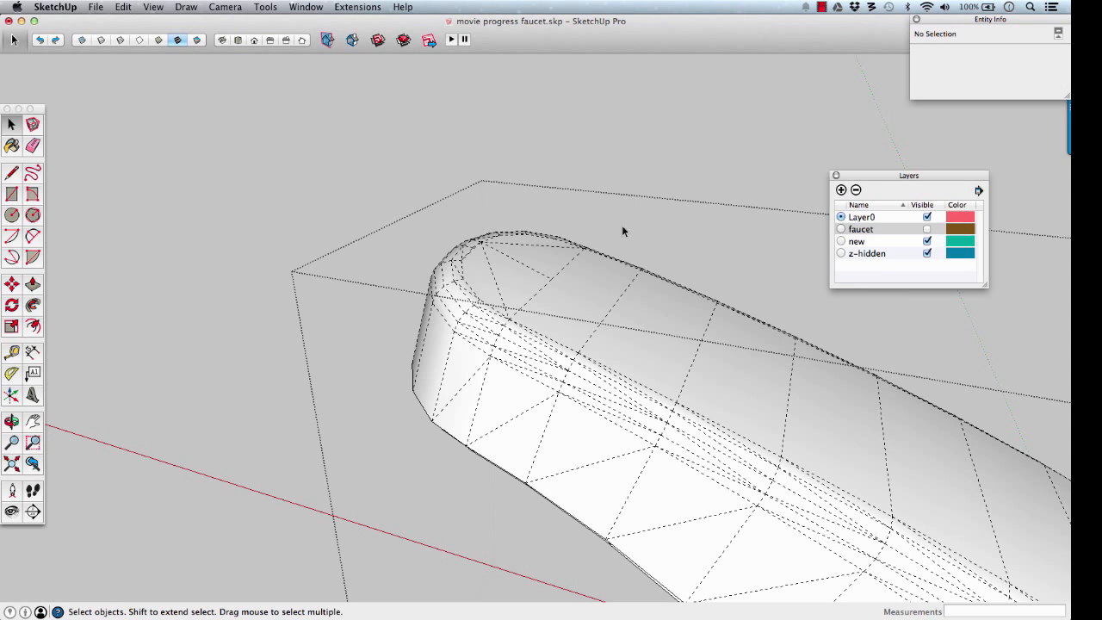
pyautogui.press('h')
pyautogui.click(589, 287)
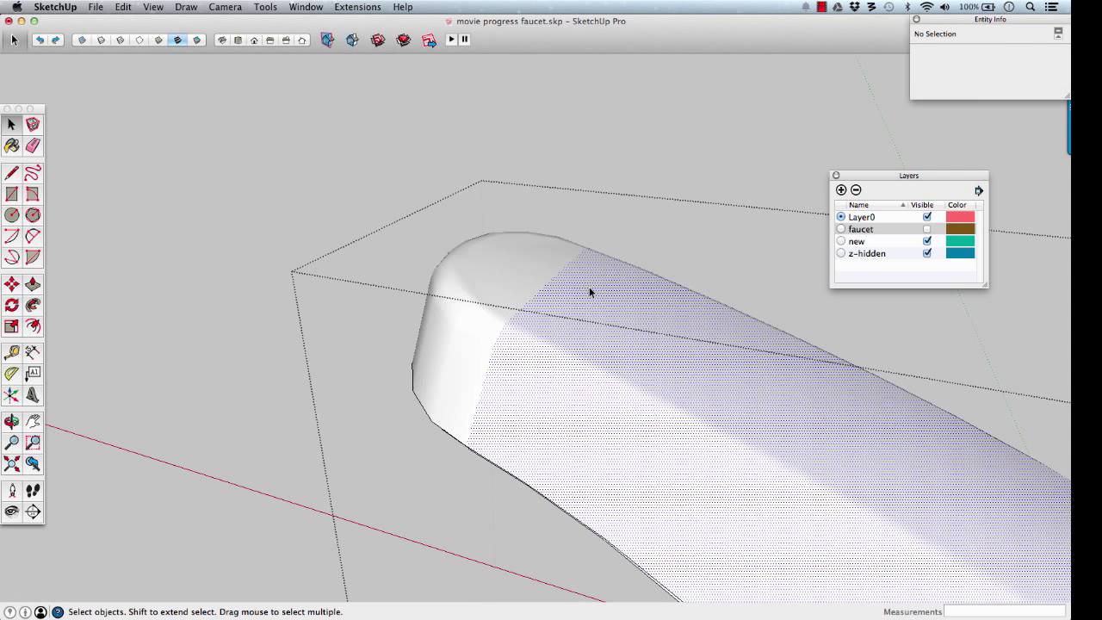
pyautogui.click(542, 290)
pyautogui.moveTo(542, 290); pyautogui.dragTo(499, 316, button='middle')
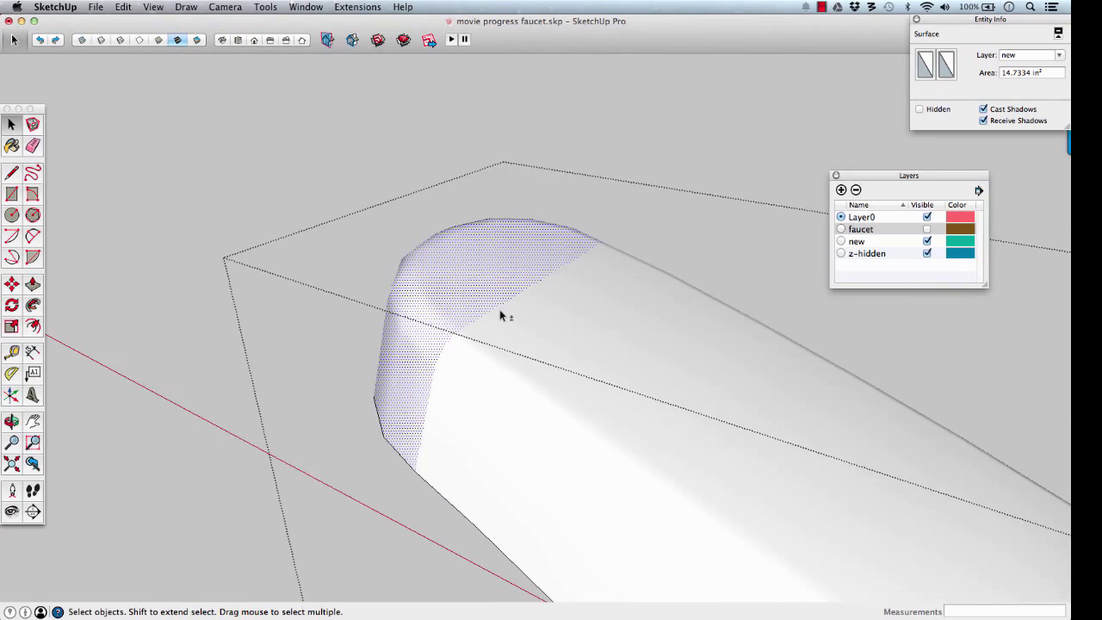
pyautogui.press('h')
pyautogui.scroll(5, 502, 315)
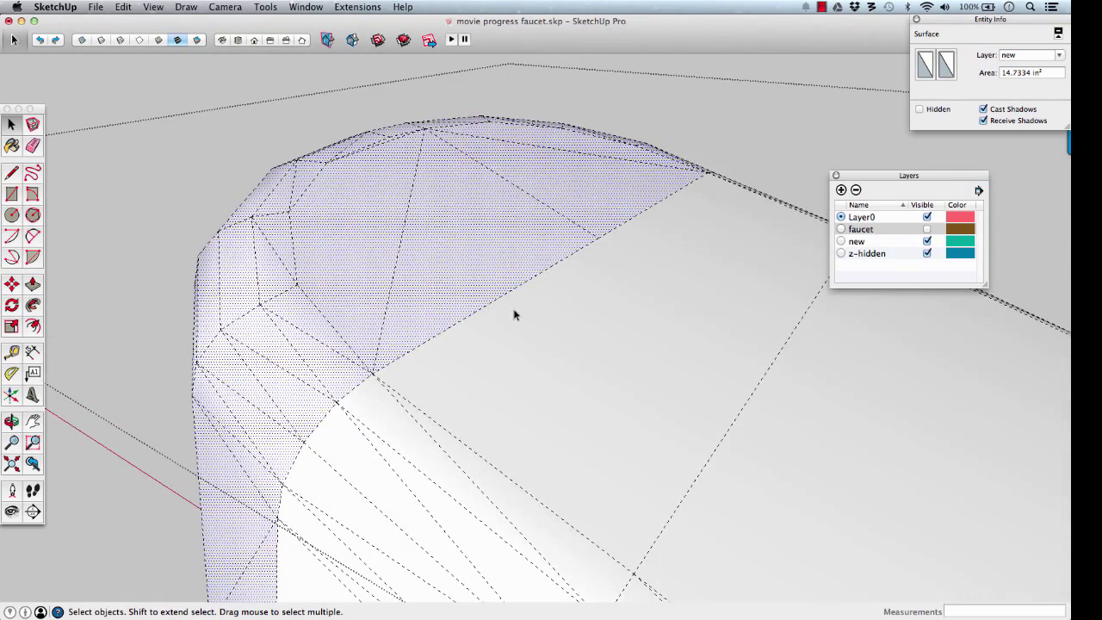
# Turn on X-ray and erase the stray internal edge running down from the middle of the spout's top seam.
pyautogui.press('x')
pyautogui.click(558, 317)
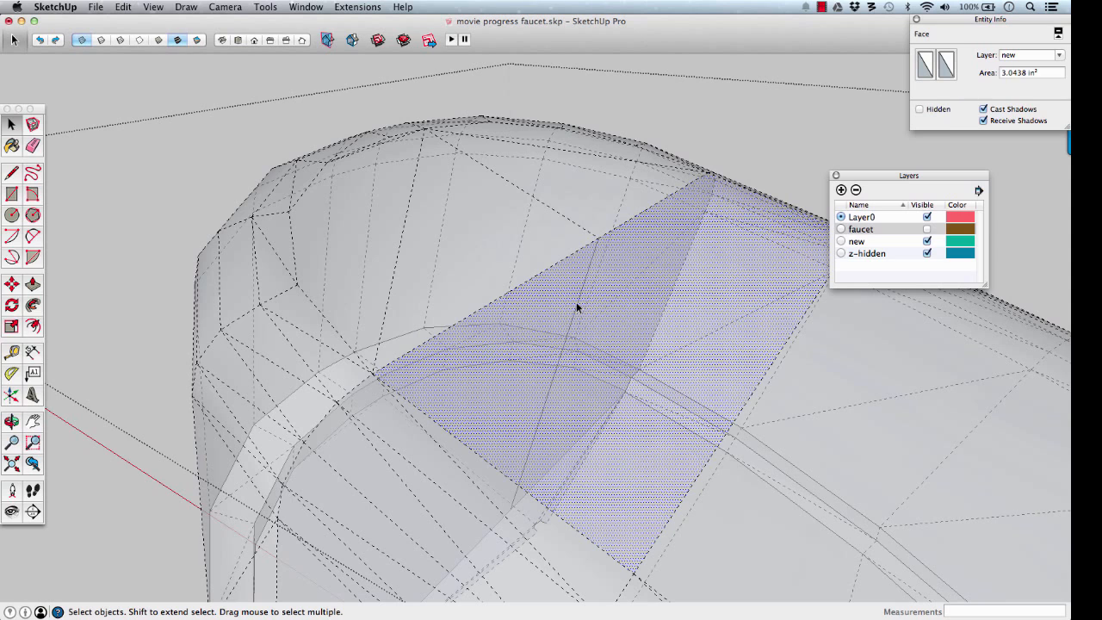
pyautogui.click(576, 301)
pyautogui.press('e')
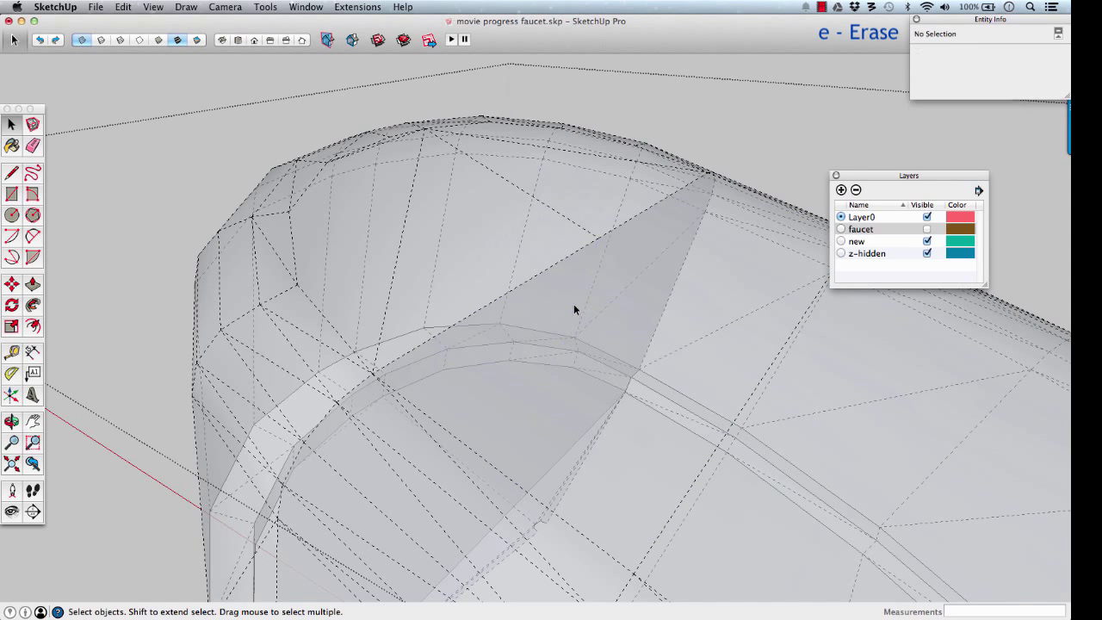
# Examine the joint between the rounded end and the body on the spout's underside, with X-ray on and off.
pyautogui.moveTo(573, 304)
pyautogui.mouseDown(button='middle')
pyautogui.moveTo(482, 315)
pyautogui.moveTo(591, 189)
pyautogui.moveTo(514, 365)
pyautogui.moveTo(538, 315)
pyautogui.moveTo(465, 391)
pyautogui.moveTo(494, 303)
pyautogui.moveTo(431, 302)
pyautogui.moveTo(447, 292)
pyautogui.moveTo(482, 423)
pyautogui.moveTo(563, 266)
pyautogui.moveTo(568, 491)
pyautogui.moveTo(598, 364)
pyautogui.moveTo(640, 306)
pyautogui.mouseUp(button='middle')
pyautogui.click(558, 307)
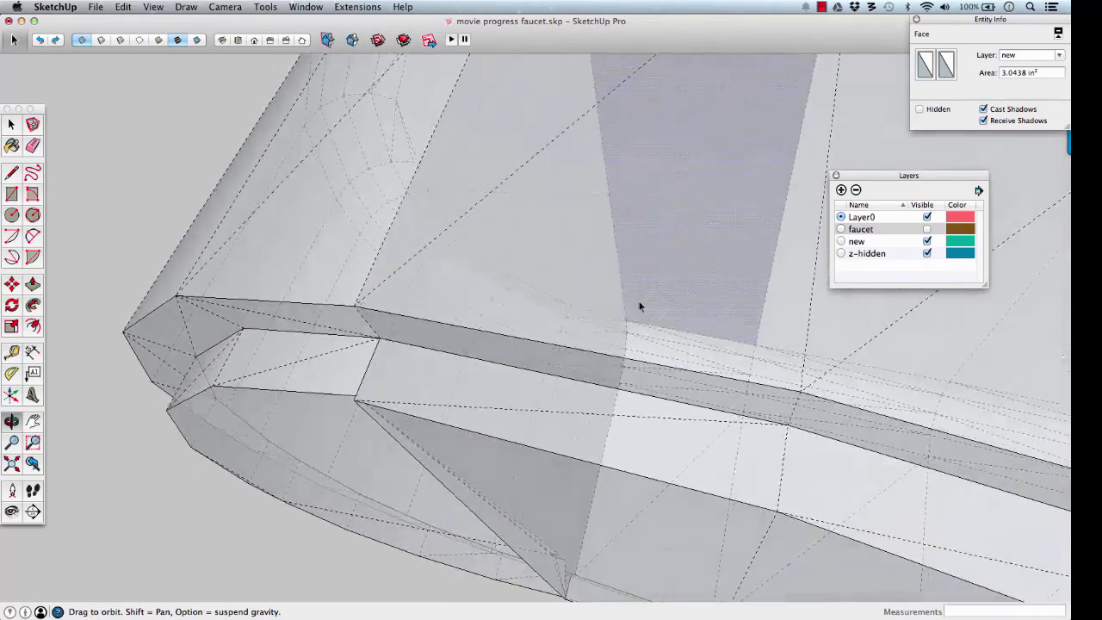
pyautogui.moveTo(540, 499); pyautogui.dragTo(602, 440, button='middle')
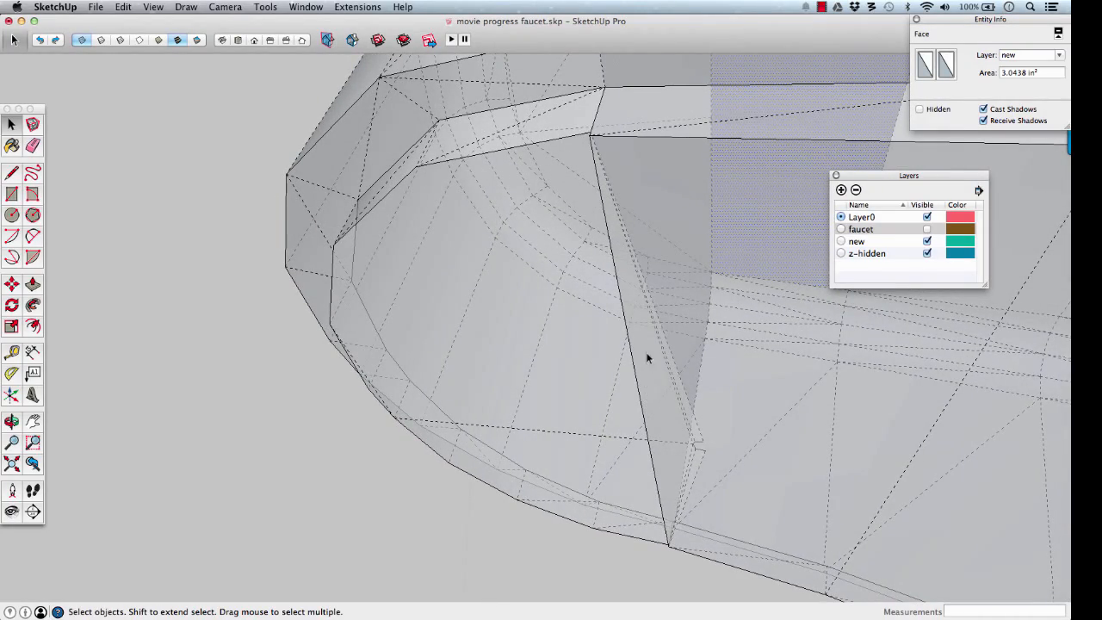
pyautogui.moveTo(642, 304); pyautogui.dragTo(660, 454, button='middle')
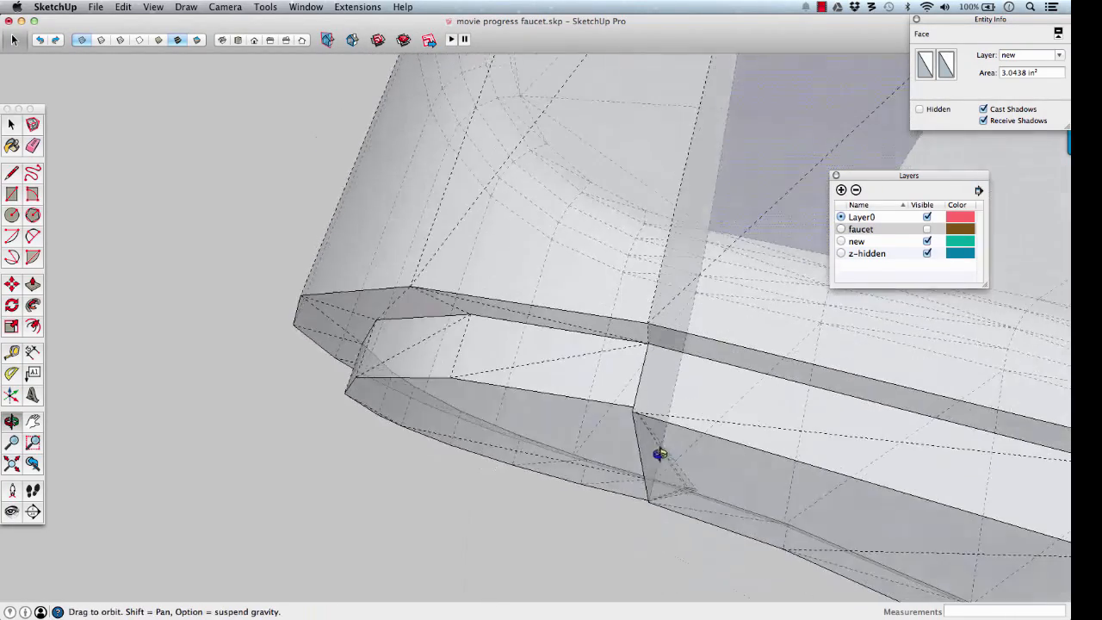
pyautogui.moveTo(633, 403); pyautogui.dragTo(506, 341, button='middle')
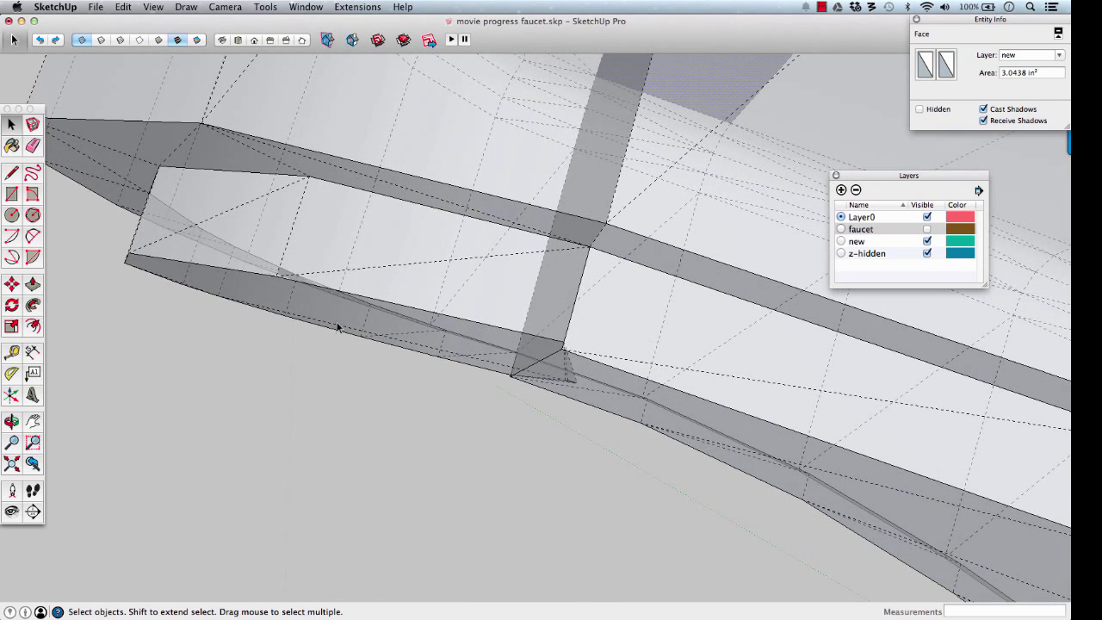
pyautogui.press('x')
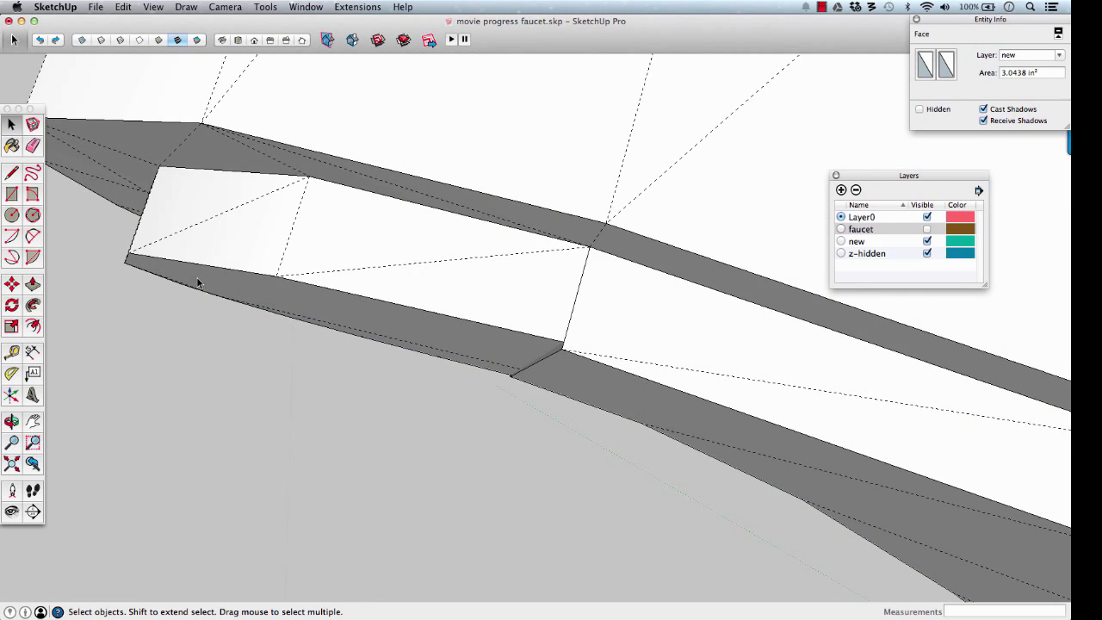
pyautogui.moveTo(280, 281); pyautogui.dragTo(513, 373, button='middle')
pyautogui.scroll(5, 564, 349)
pyautogui.press('x')
pyautogui.moveTo(597, 361); pyautogui.dragTo(658, 380, button='middle')
pyautogui.press('x')
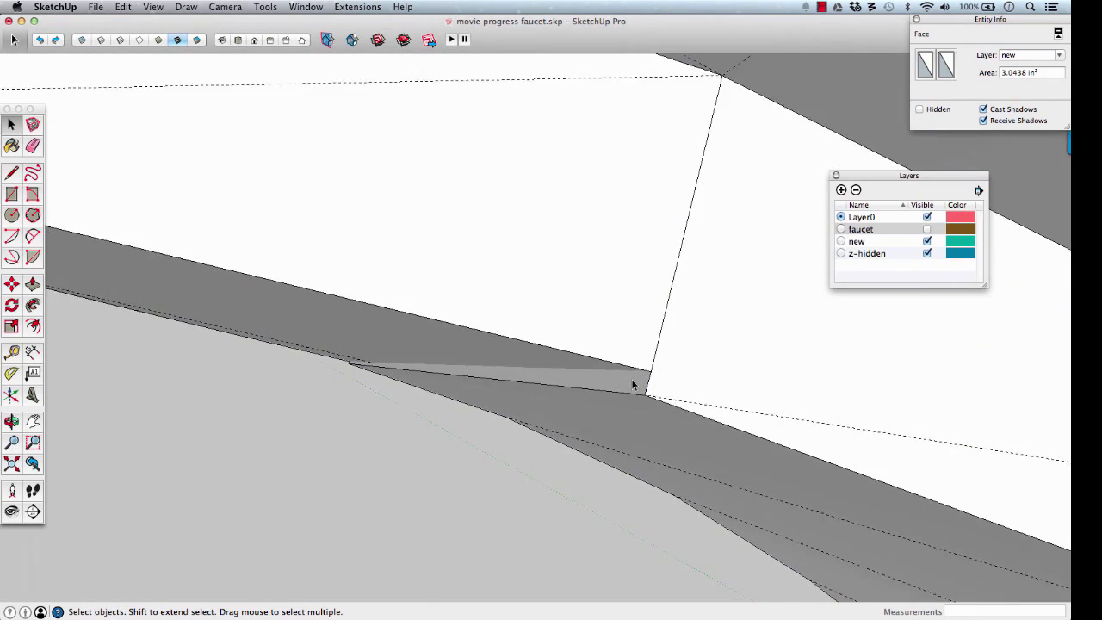
# Select the five faces around the gap on the underside of the spout's rounded end and intersect them with the selection.
pyautogui.click(633, 387)
pyautogui.moveTo(636, 385); pyautogui.dragTo(593, 247, button='middle')
pyautogui.keyDown('shift'); pyautogui.click(500, 355); pyautogui.keyUp('shift')
pyautogui.moveTo(391, 396); pyautogui.dragTo(428, 446, button='middle')
pyautogui.keyDown('shift'); pyautogui.click(377, 457); pyautogui.keyUp('shift')
pyautogui.moveTo(580, 393); pyautogui.dragTo(693, 446, button='middle')
pyautogui.scroll(5, 515, 419)
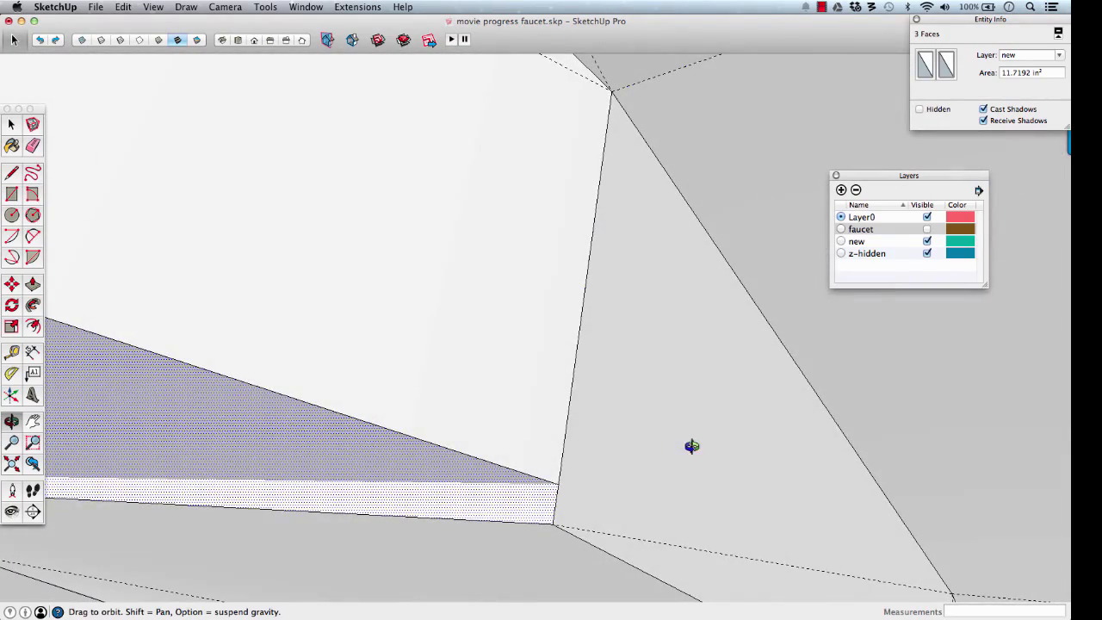
pyautogui.keyDown('shift'); pyautogui.click(477, 404); pyautogui.keyUp('shift')
pyautogui.scroll(-5, 477, 403)
pyautogui.moveTo(476, 400); pyautogui.dragTo(620, 348, button='middle')
pyautogui.scroll(-3, 620, 348)
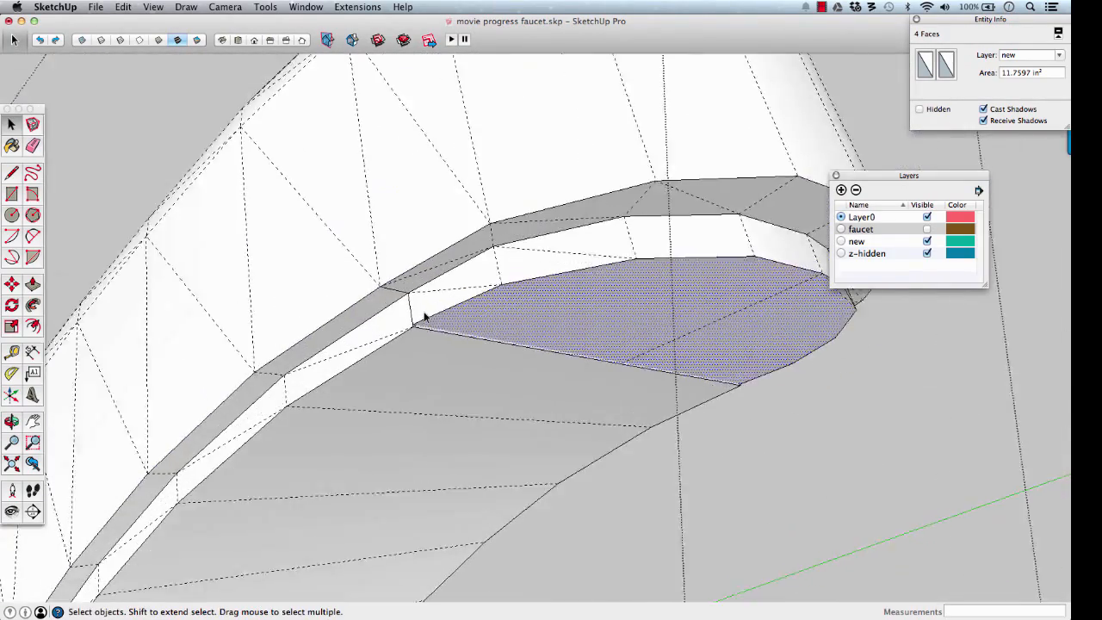
pyautogui.scroll(5, 421, 315)
pyautogui.keyDown('shift'); pyautogui.click(421, 316); pyautogui.keyUp('shift')
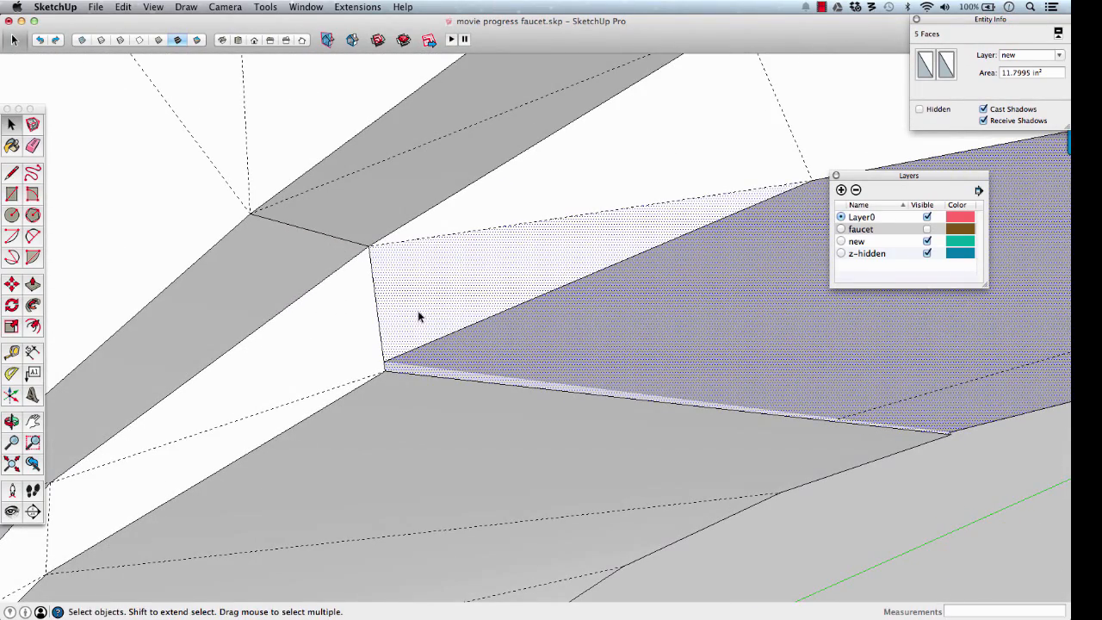
pyautogui.rightClick(419, 316)
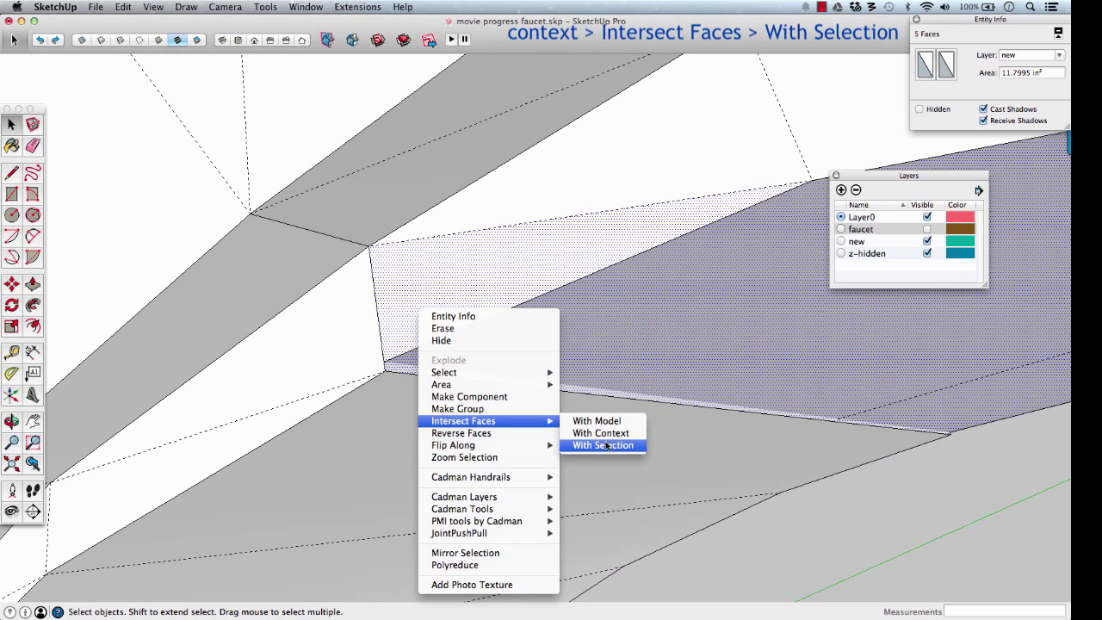
pyautogui.click(606, 446)
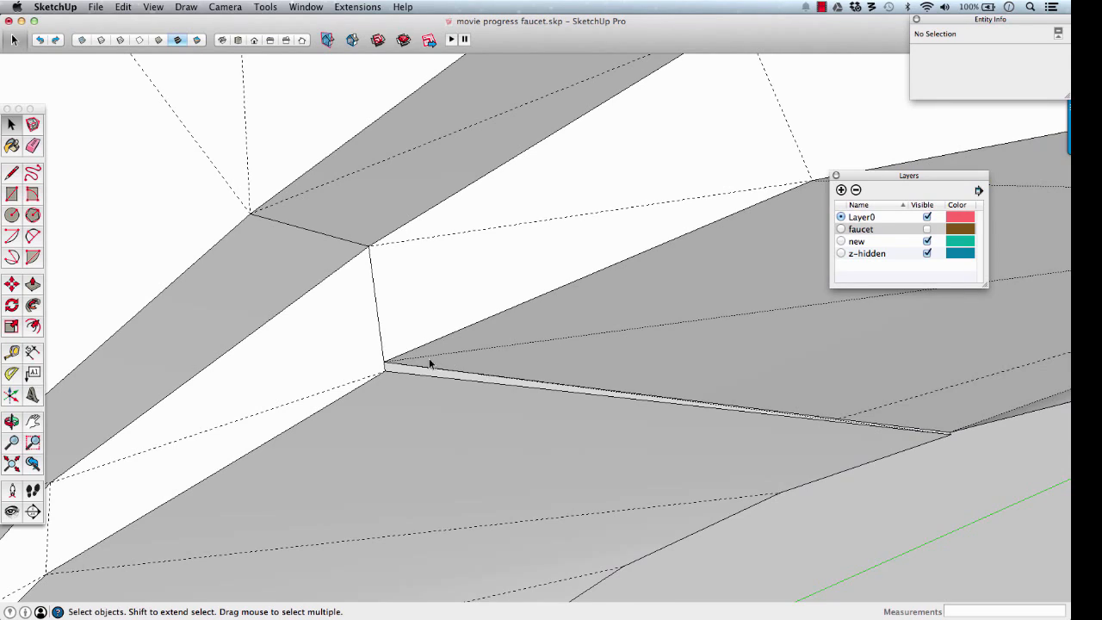
# Move the rounded end's inner corner vertex on the underside onto the adjoining corner of the spout body.
pyautogui.scroll(6, 414, 363)
pyautogui.moveTo(412, 363)
pyautogui.mouseDown(button='middle')
pyautogui.moveTo(366, 347)
pyautogui.moveTo(357, 246)
pyautogui.moveTo(315, 319)
pyautogui.mouseUp(button='middle')
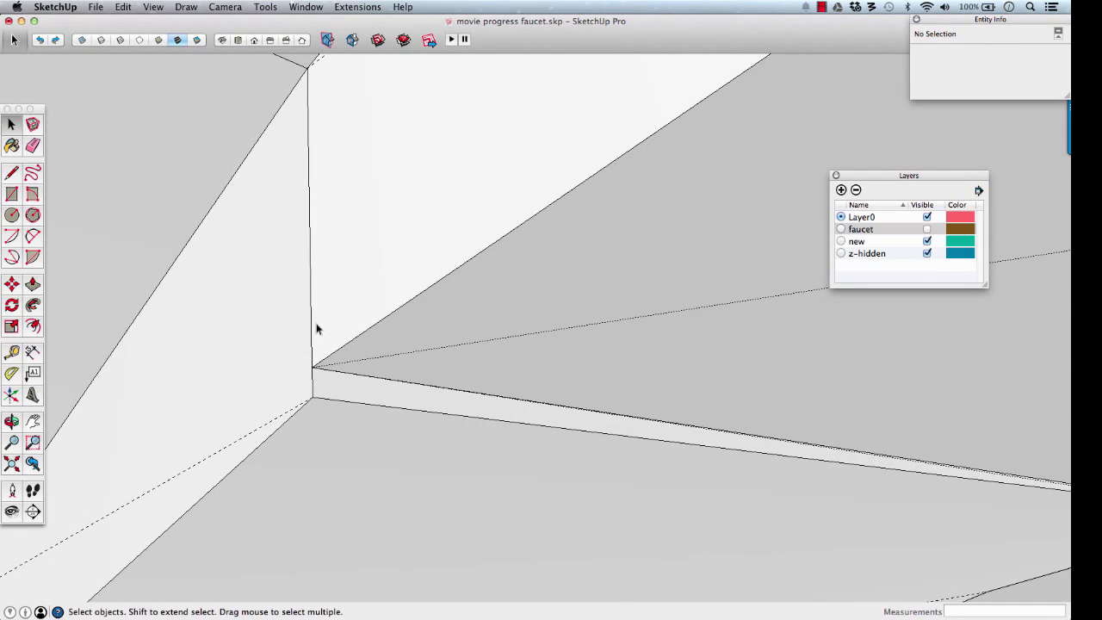
pyautogui.press('m')
pyautogui.click(312, 366)
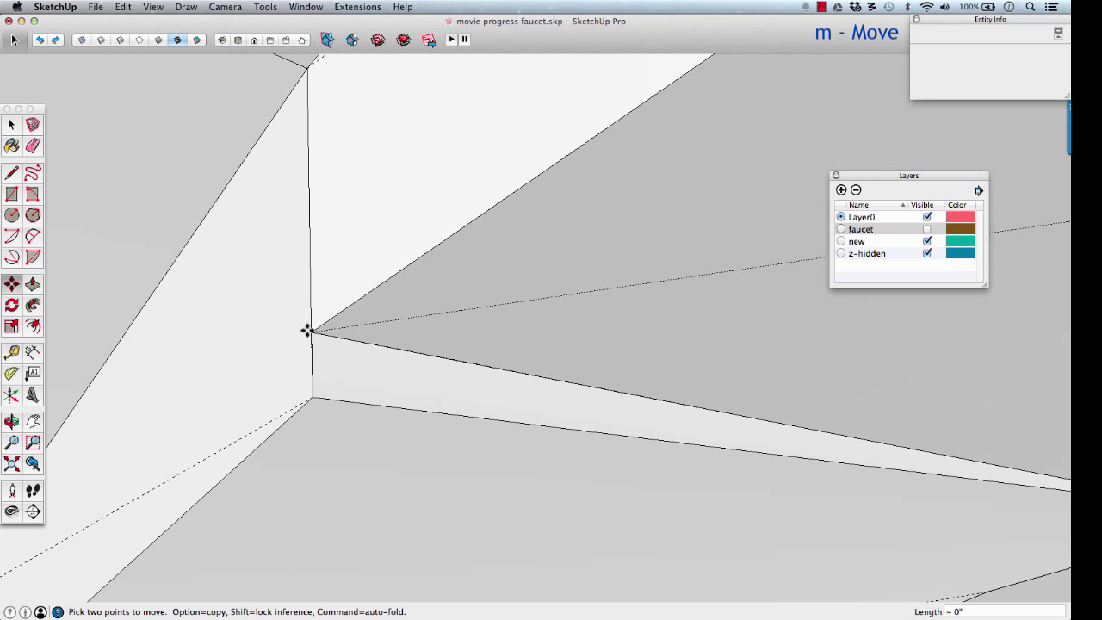
pyautogui.click(313, 397)
# Move the stray vertex midway along the underside seam onto the edge of the spout body to close the sliver.
pyautogui.moveTo(317, 396); pyautogui.dragTo(507, 359, button='middle')
pyautogui.press('m')
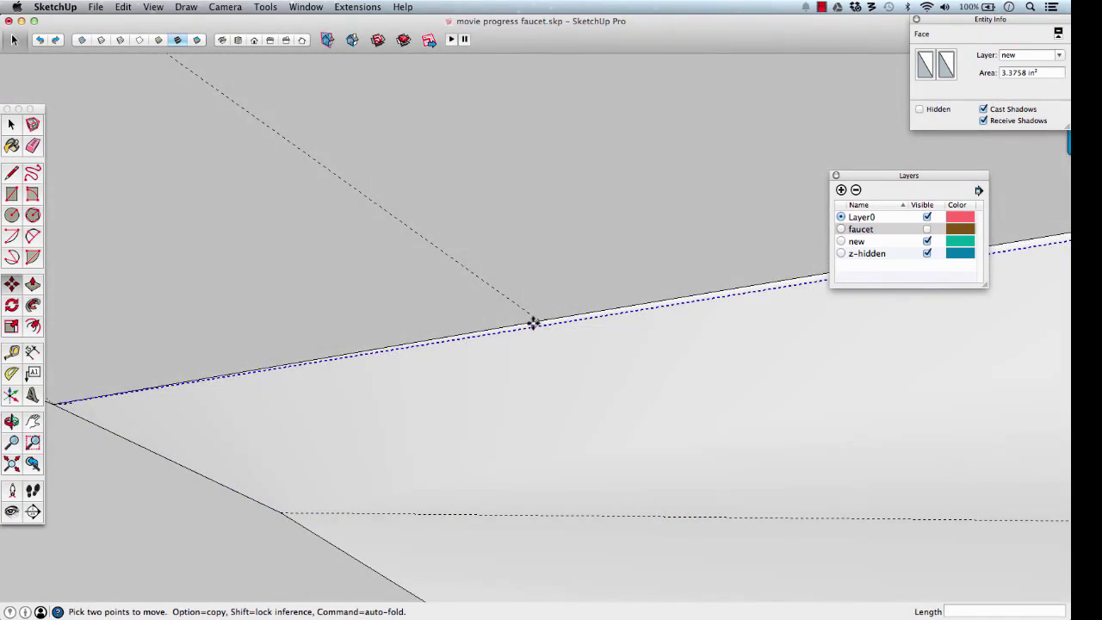
pyautogui.click(538, 319)
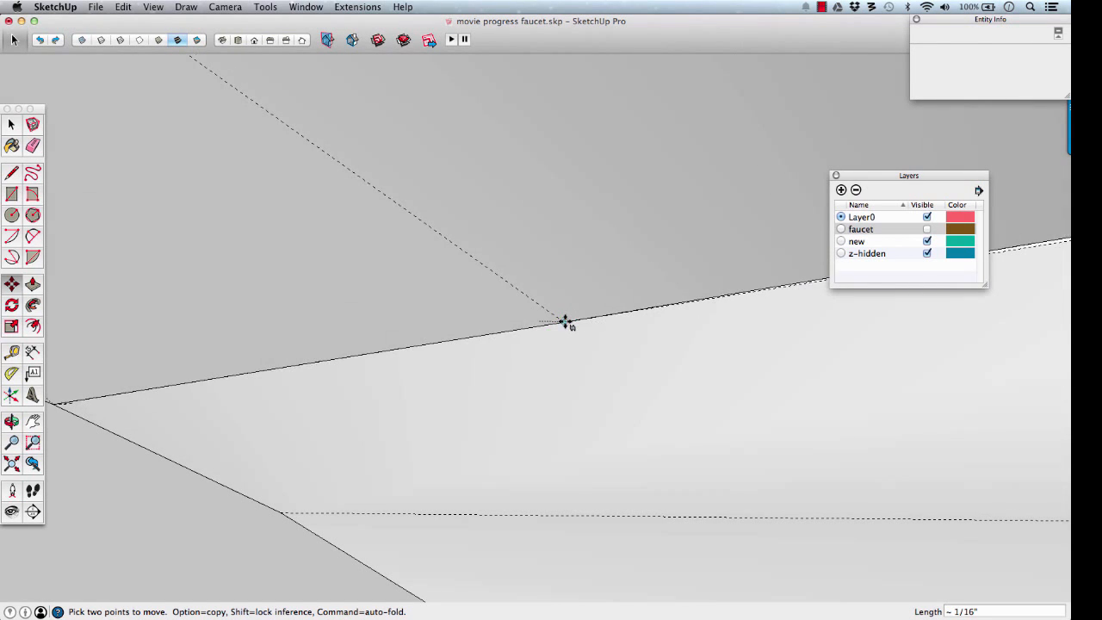
pyautogui.click(565, 321)
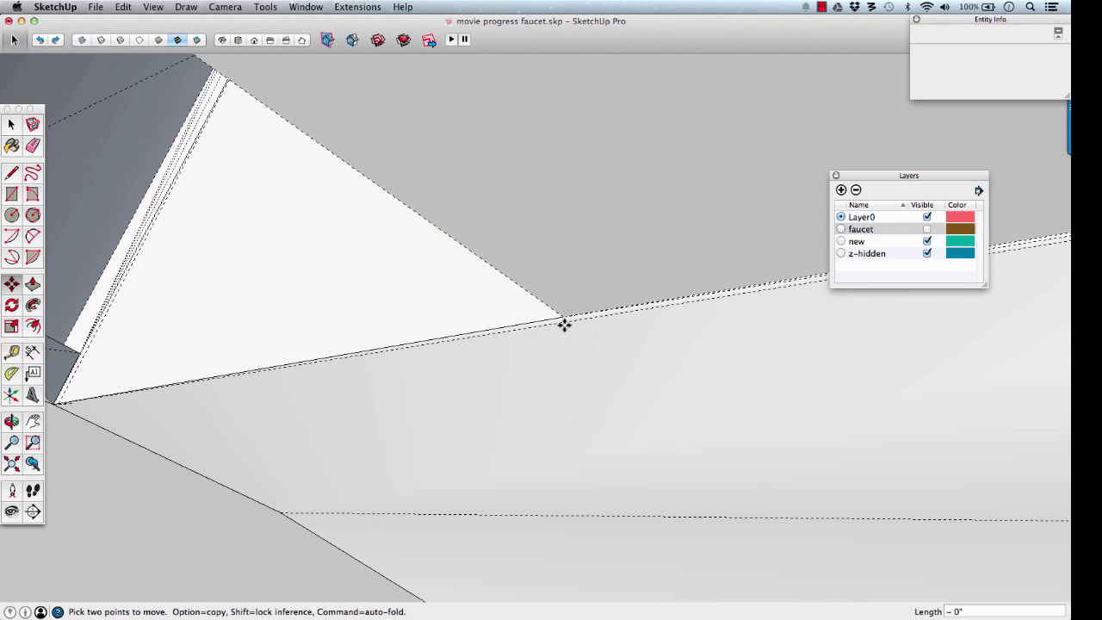
pyautogui.scroll(3, 567, 322)
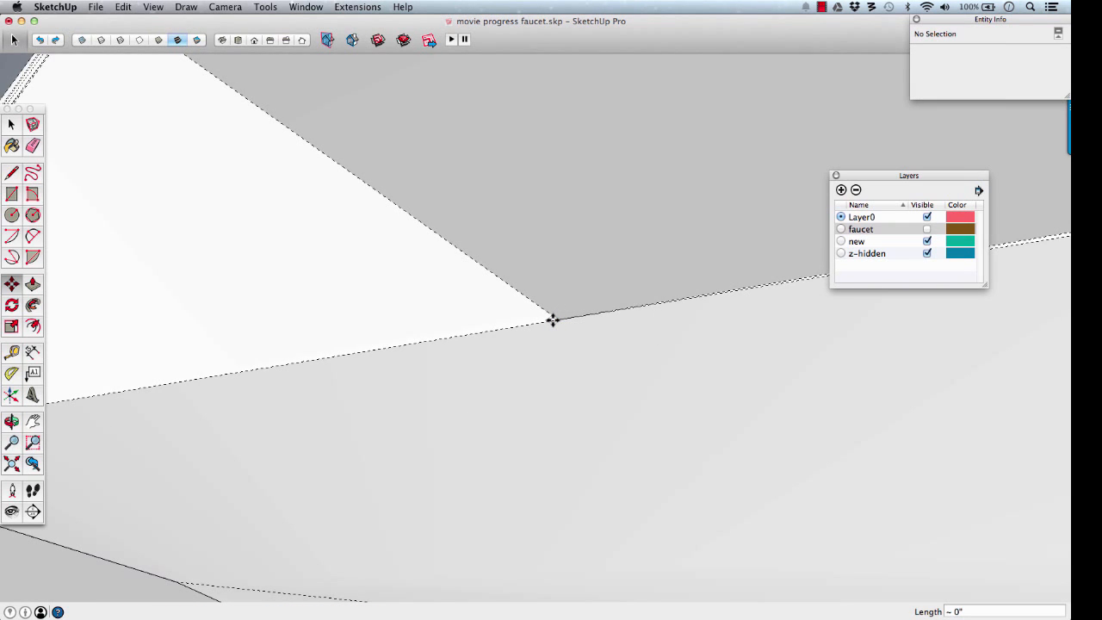
# Move the end cap's vertex at the inner corner of the underside seam onto the body's corner, and check the joint.
pyautogui.moveTo(553, 320)
pyautogui.mouseDown(button='middle')
pyautogui.moveTo(577, 316)
pyautogui.moveTo(541, 266)
pyautogui.moveTo(551, 227)
pyautogui.moveTo(545, 289)
pyautogui.mouseUp(button='middle')
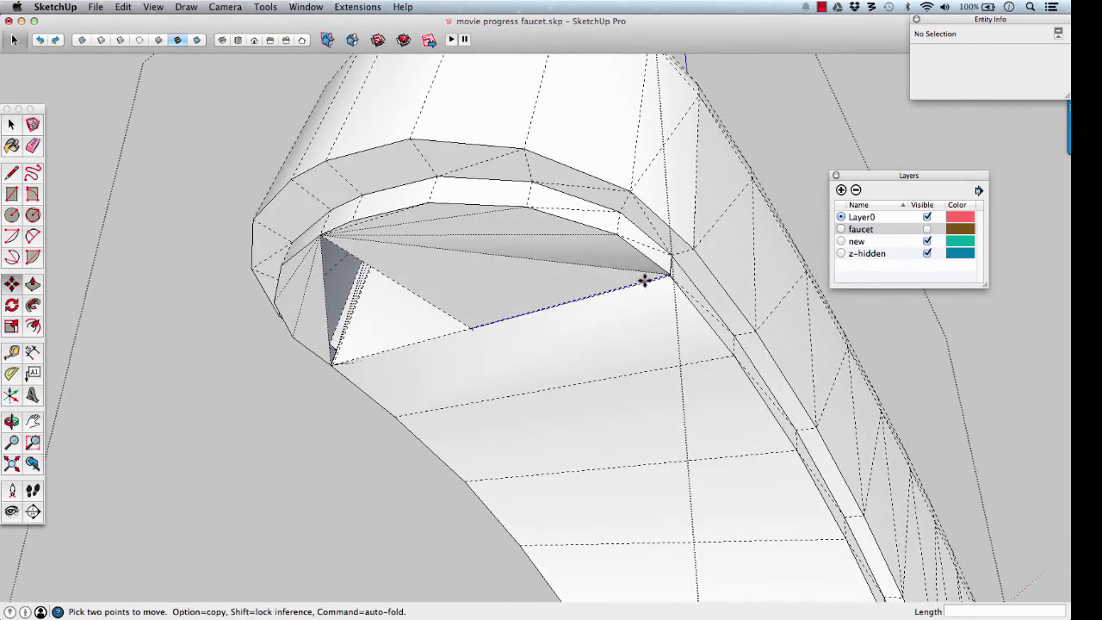
pyautogui.scroll(5, 644, 281)
pyautogui.scroll(3, 742, 246)
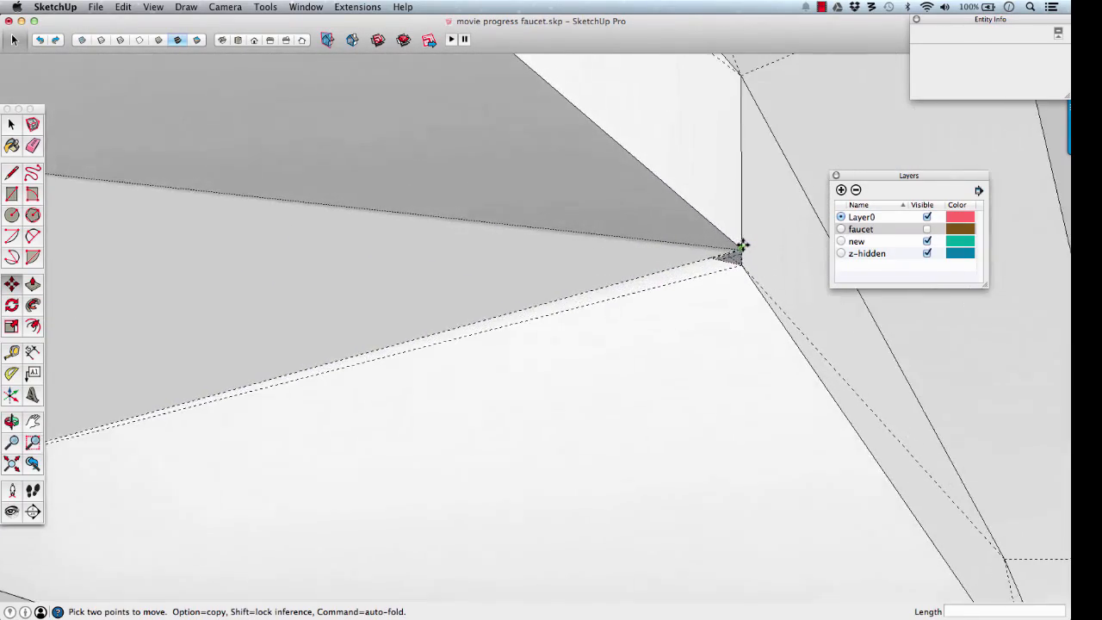
pyautogui.click(738, 250)
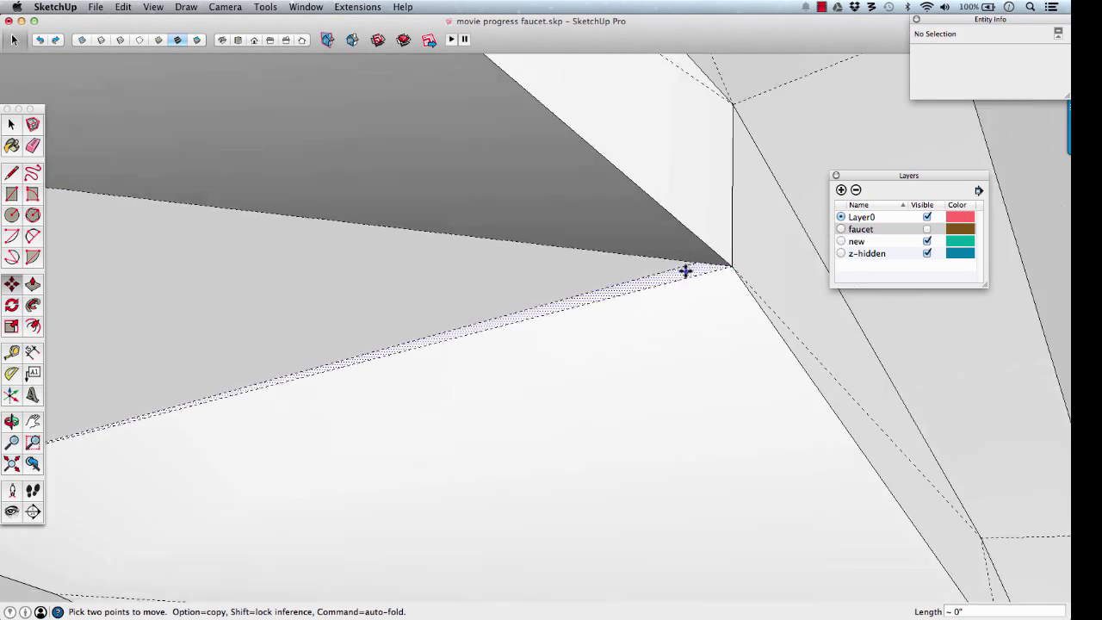
pyautogui.scroll(-5, 687, 268)
pyautogui.moveTo(552, 260); pyautogui.dragTo(742, 214, button='middle')
pyautogui.scroll(-2, 724, 245)
pyautogui.moveTo(658, 235); pyautogui.dragTo(728, 319, button='middle')
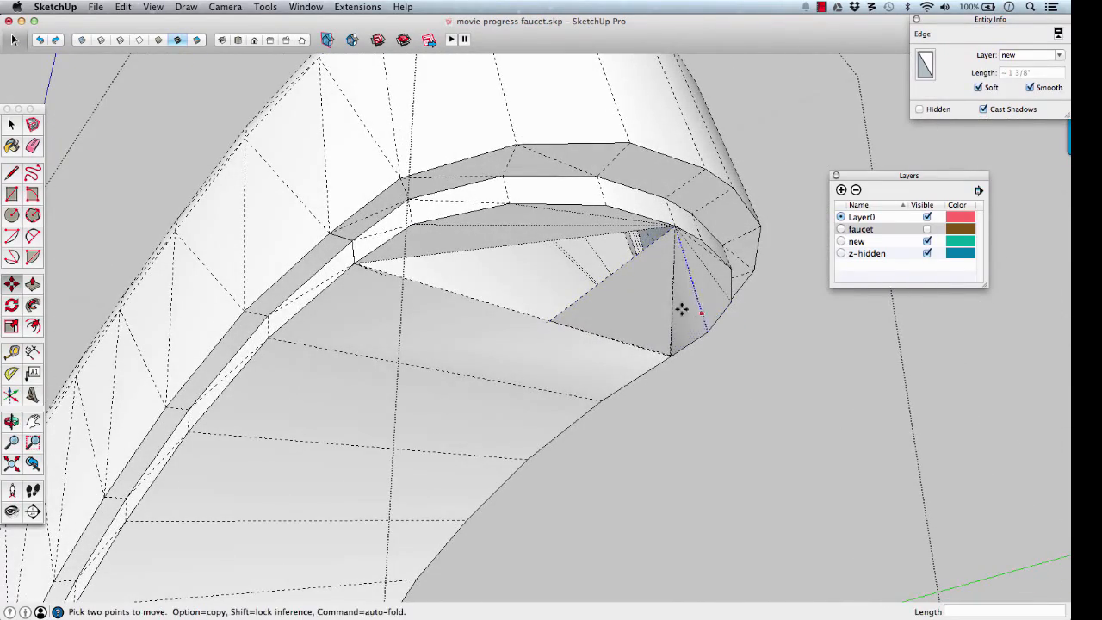
# Select the spout's underside and rim surfaces in turn to check whether the rounded end and body form continuous surfaces.
pyautogui.moveTo(614, 307); pyautogui.dragTo(382, 441, button='middle')
pyautogui.scroll(-6, 552, 443)
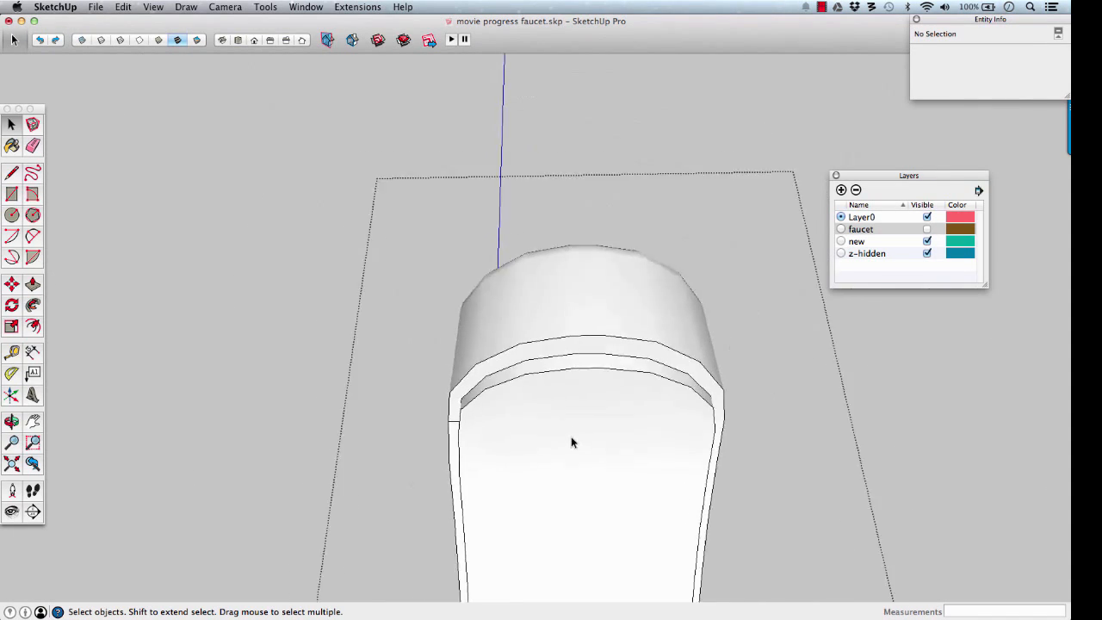
pyautogui.click(582, 448)
pyautogui.moveTo(578, 455); pyautogui.dragTo(509, 410, button='middle')
pyautogui.click(534, 339)
pyautogui.moveTo(586, 347); pyautogui.dragTo(770, 498, button='middle')
pyautogui.click(596, 366)
# Soften the leftover seam edges across the underside rim and inner lip where the rounded end meets the spout body.
pyautogui.scroll(5, 486, 412)
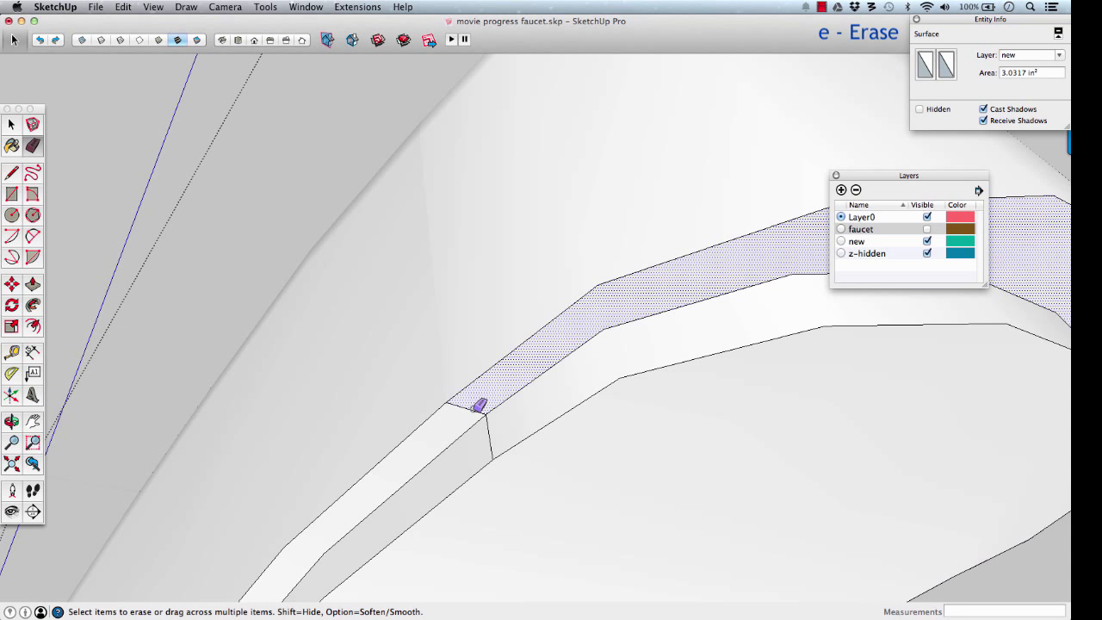
pyautogui.keyDown('alt'); pyautogui.click(471, 409); pyautogui.keyUp('alt')
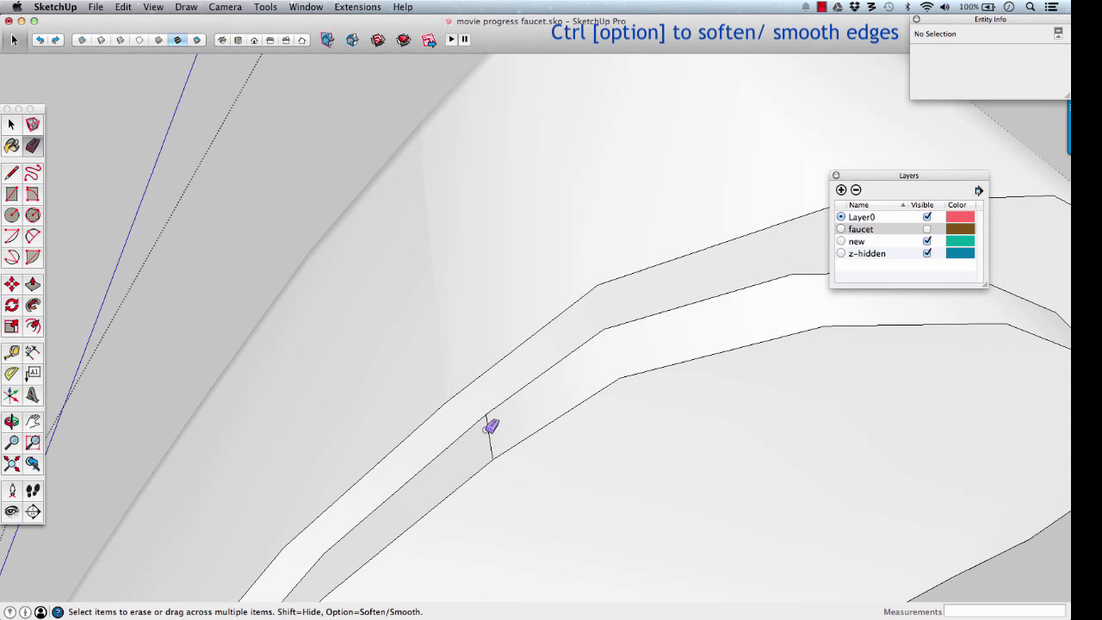
pyautogui.scroll(-5, 535, 419)
pyautogui.moveTo(657, 425)
pyautogui.mouseDown(button='middle')
pyautogui.moveTo(258, 418)
pyautogui.moveTo(600, 421)
pyautogui.moveTo(827, 362)
pyautogui.mouseUp(button='middle')
pyautogui.scroll(3, 849, 348)
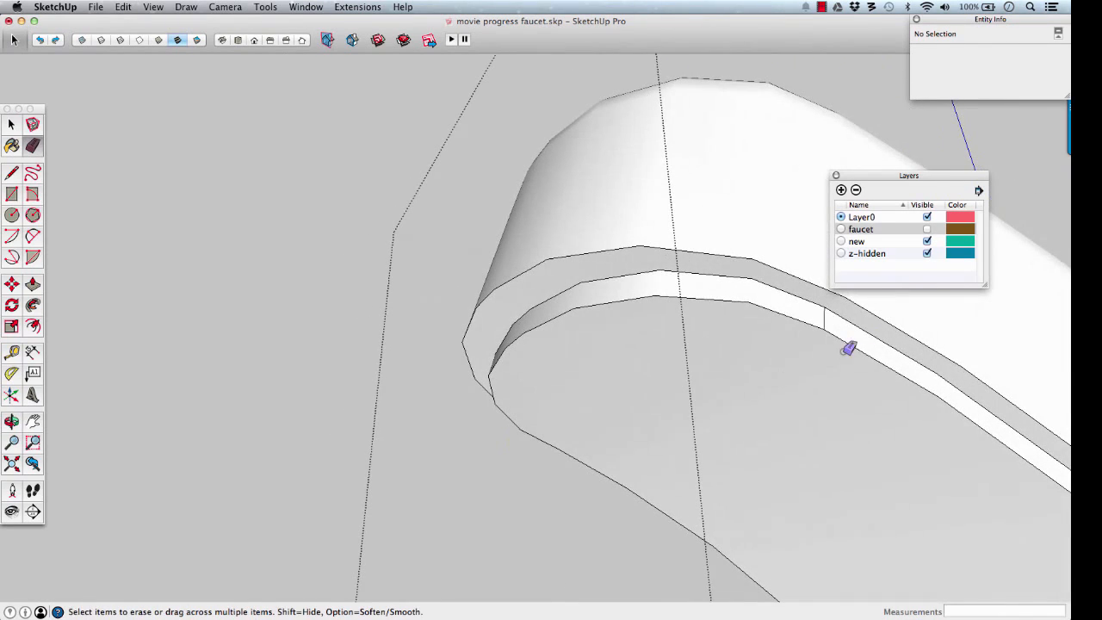
pyautogui.click(819, 317)
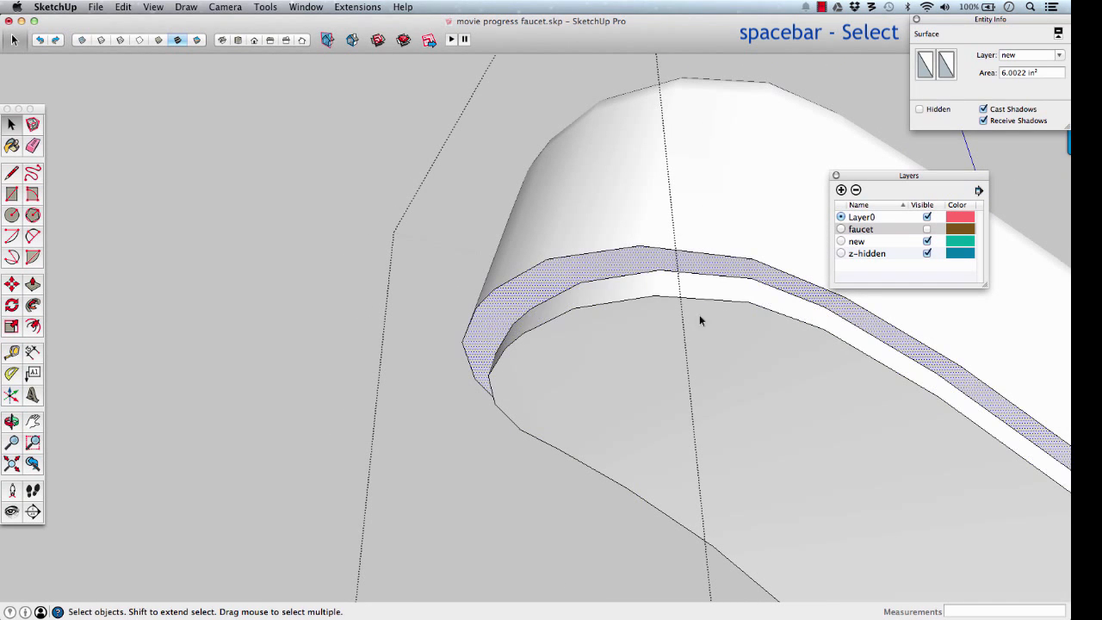
# Select the spout's lip and underside surfaces to check their continuity, and review the rebuilt parts as a whole.
pyautogui.moveTo(699, 316)
pyautogui.mouseDown(button='middle')
pyautogui.moveTo(755, 325)
pyautogui.moveTo(699, 364)
pyautogui.moveTo(712, 320)
pyautogui.moveTo(992, 423)
pyautogui.moveTo(505, 382)
pyautogui.moveTo(637, 492)
pyautogui.moveTo(712, 323)
pyautogui.mouseUp(button='middle')
pyautogui.click(699, 364)
pyautogui.click(740, 328)
pyautogui.click(713, 323)
pyautogui.moveTo(661, 401); pyautogui.dragTo(679, 355, button='middle')
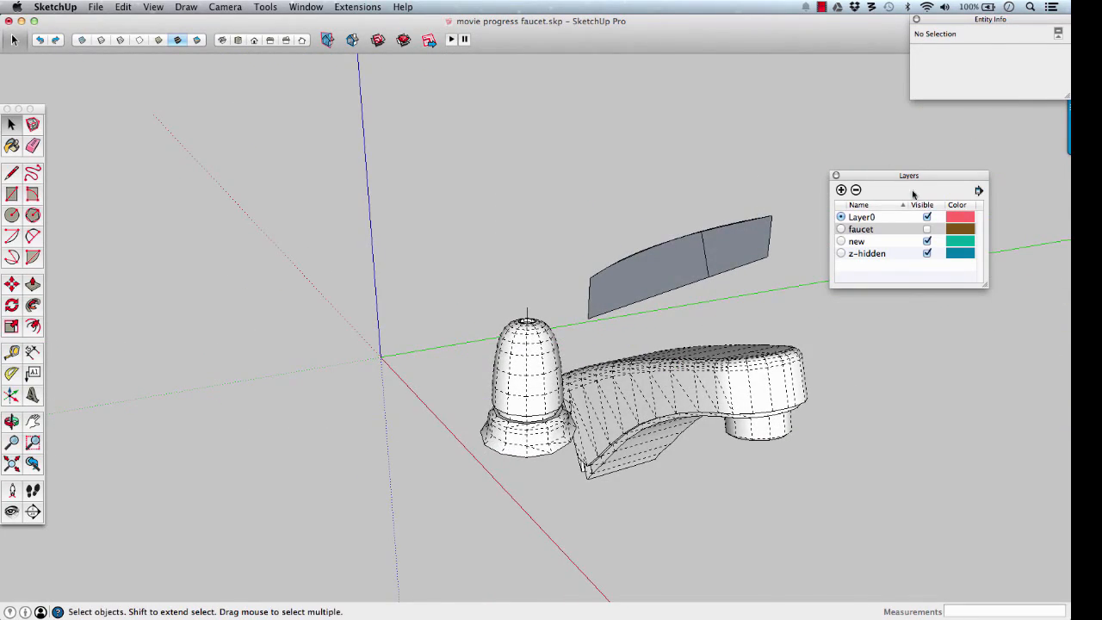
# Show the faucet layer to compare the original dense mesh with the rebuilt parts, and hide it again.
pyautogui.click(926, 230)
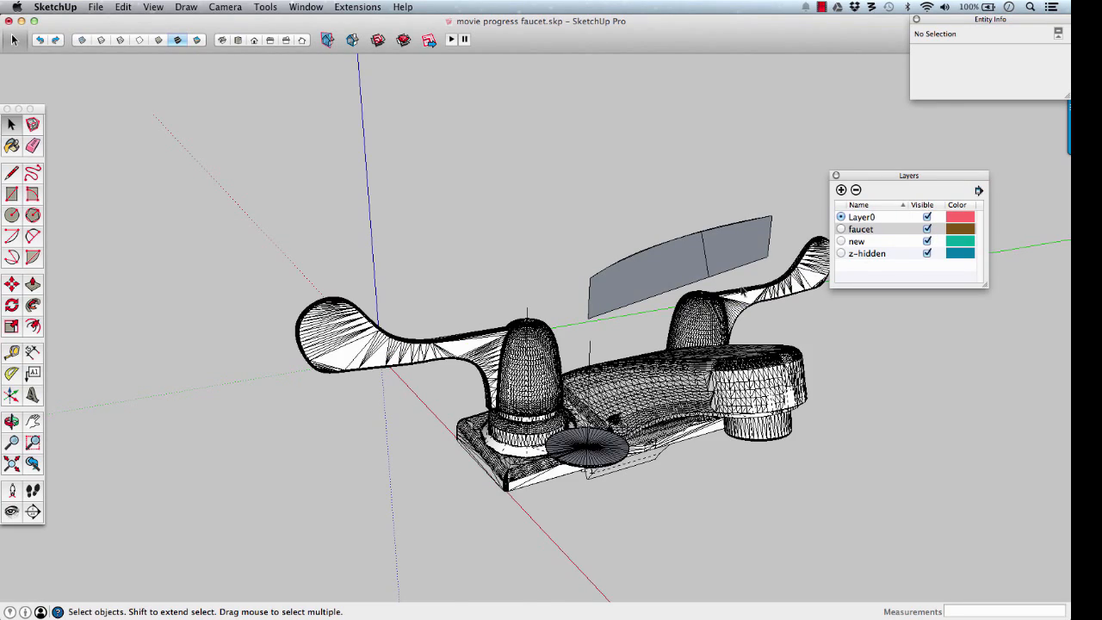
pyautogui.moveTo(742, 292); pyautogui.dragTo(637, 353, button='middle')
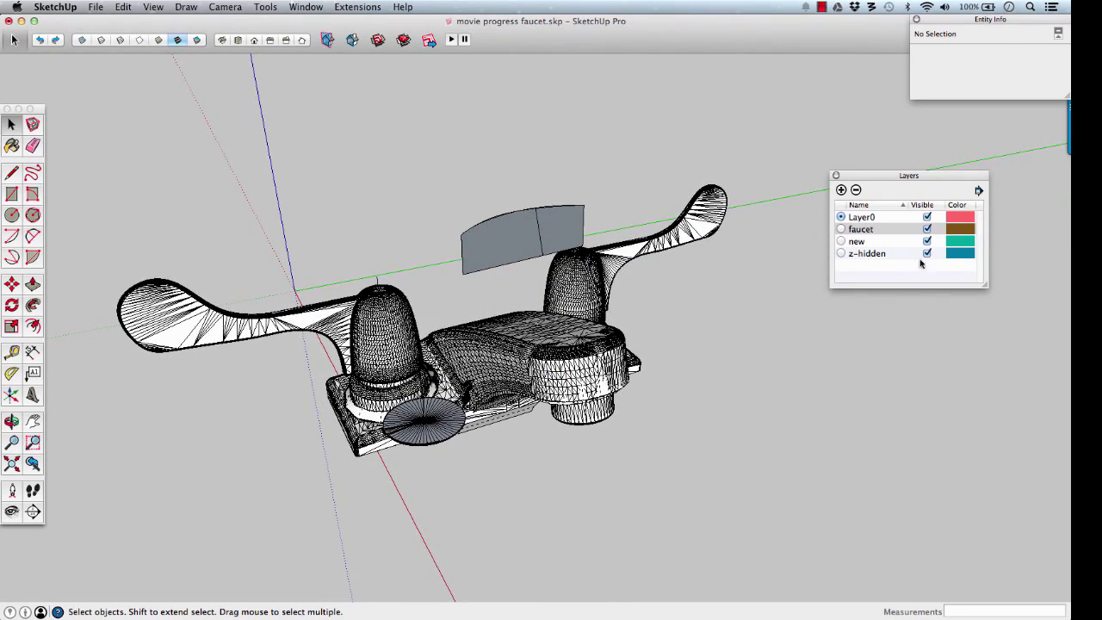
pyautogui.click(926, 230)
pyautogui.moveTo(572, 375); pyautogui.dragTo(595, 270, button='middle')
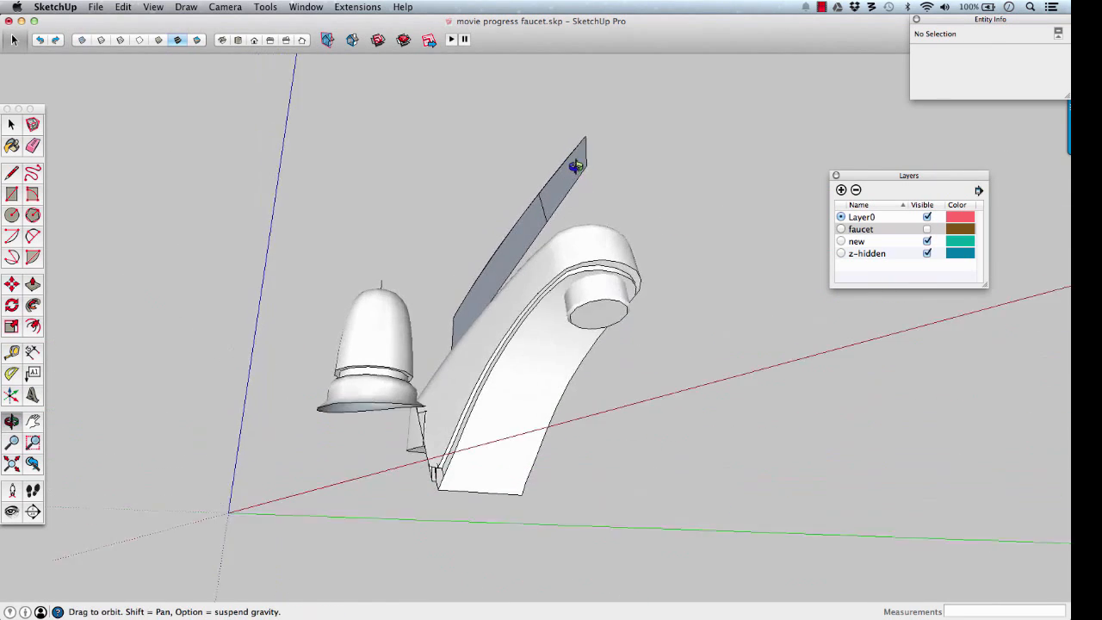